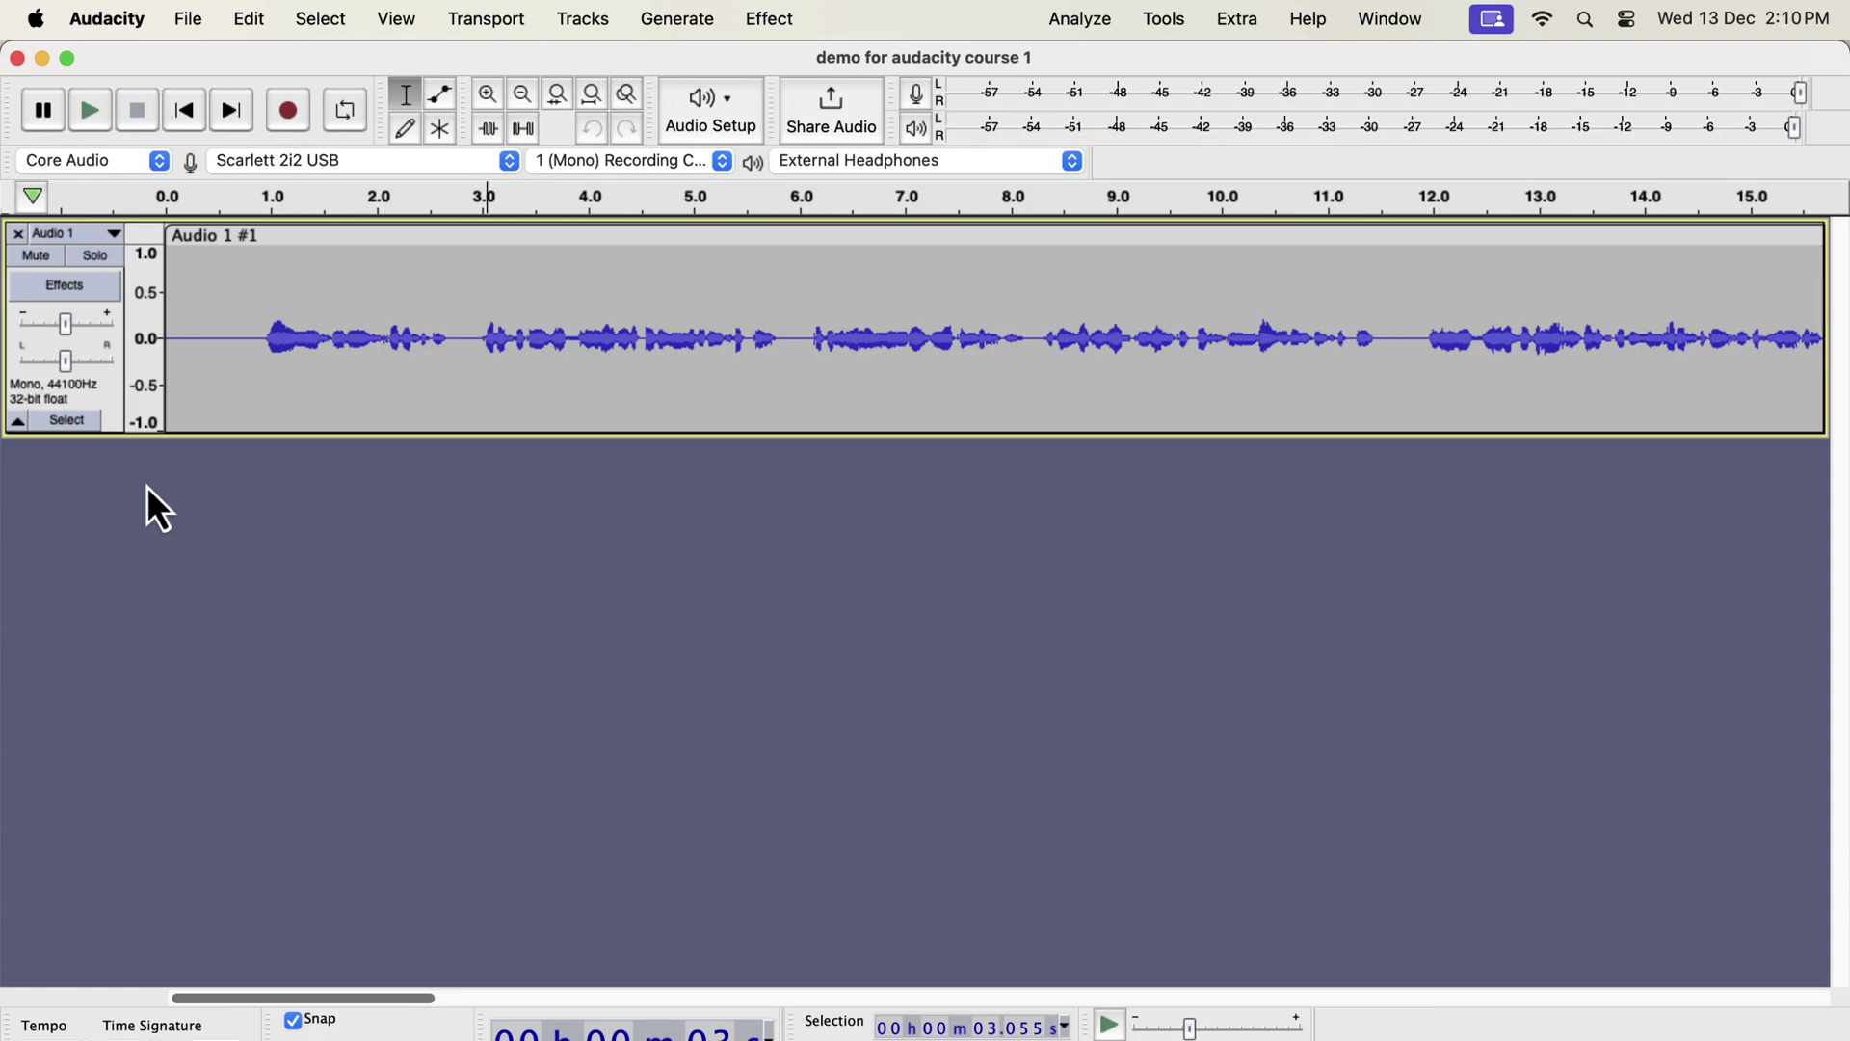
Step: Duplicate the voice track with Edit > Duplicate and solo the new lower copy
click(300, 339)
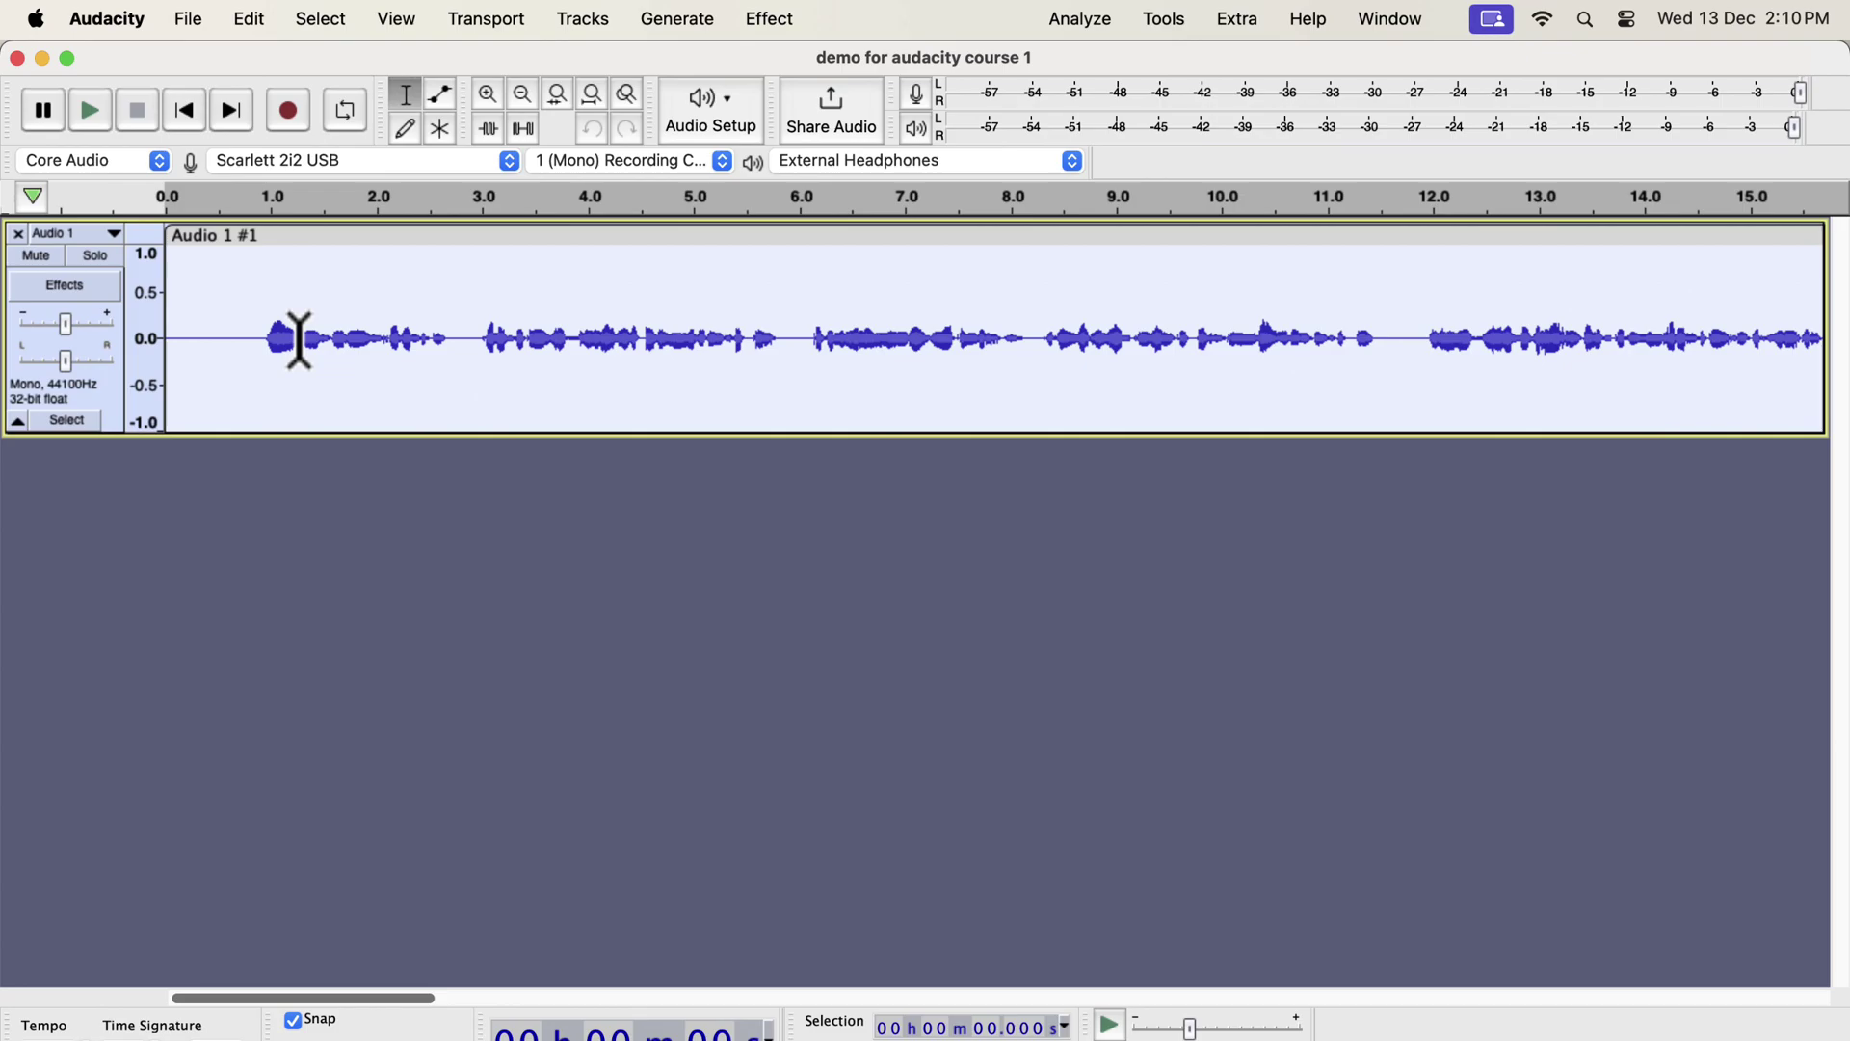
click(251, 17)
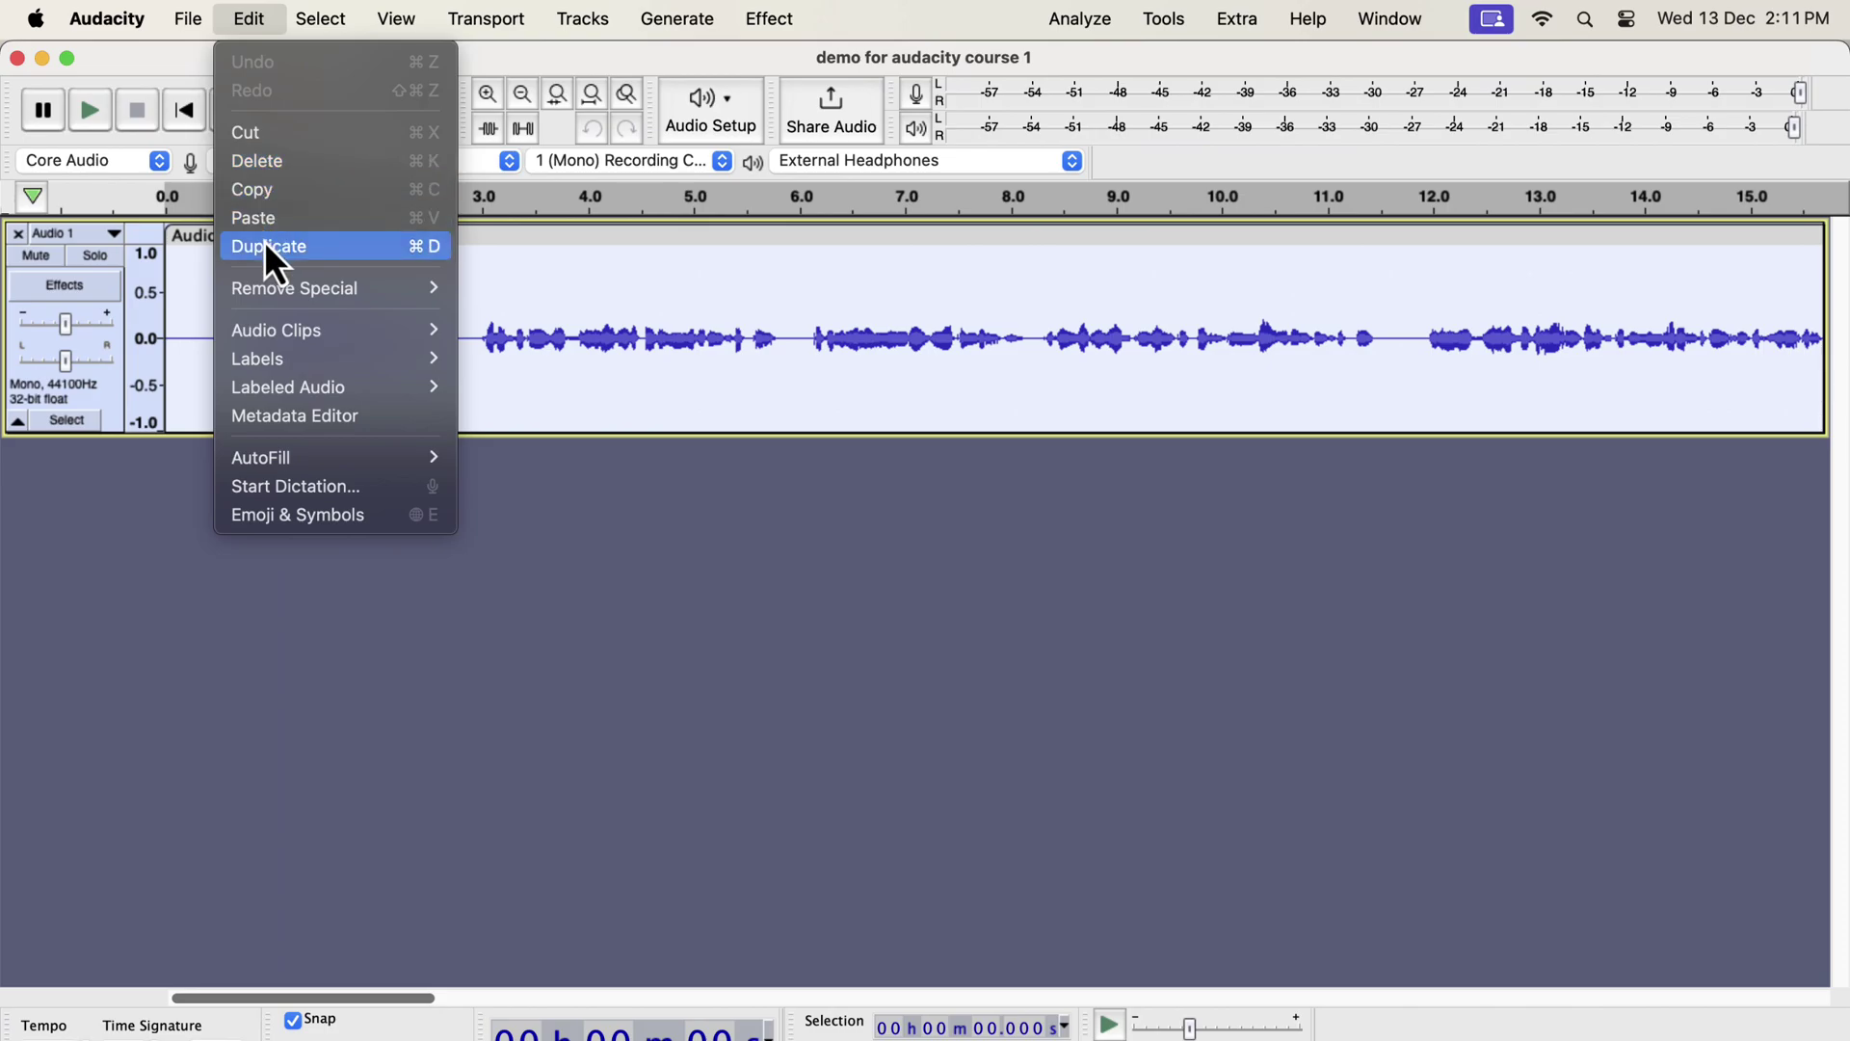
click(394, 249)
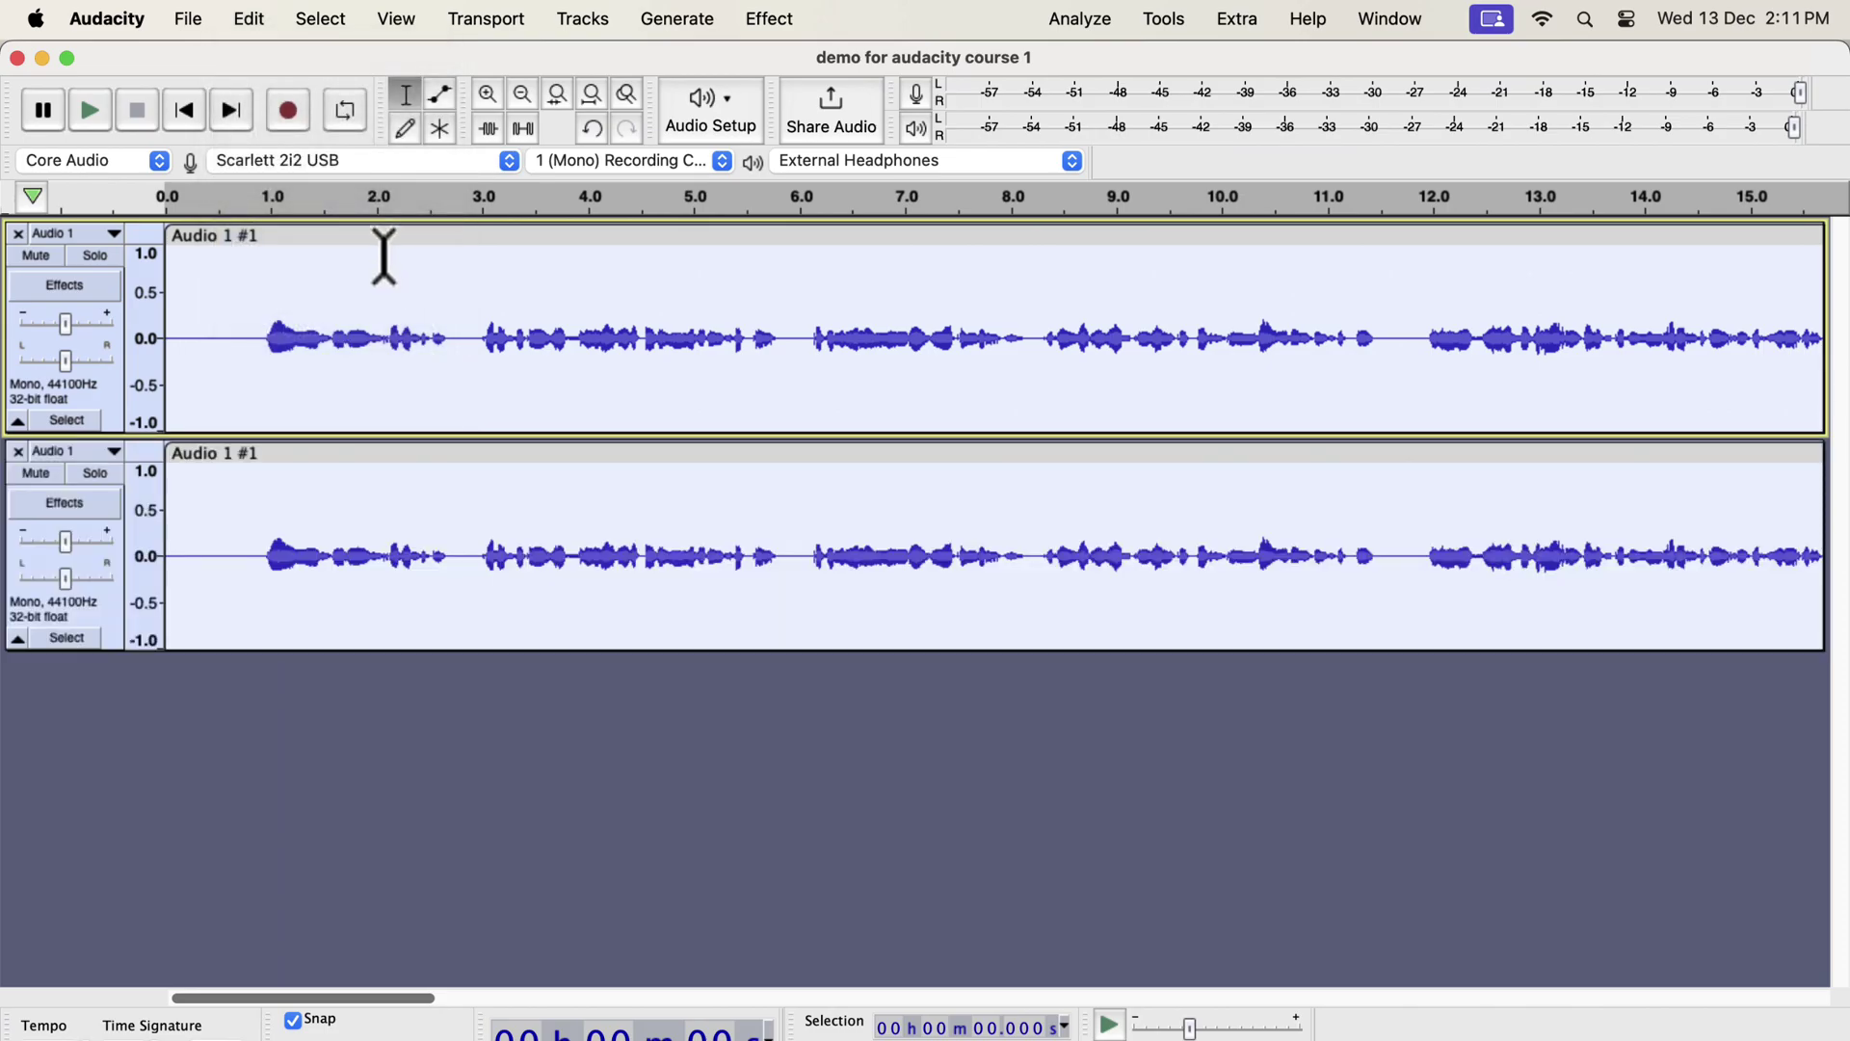
click(101, 474)
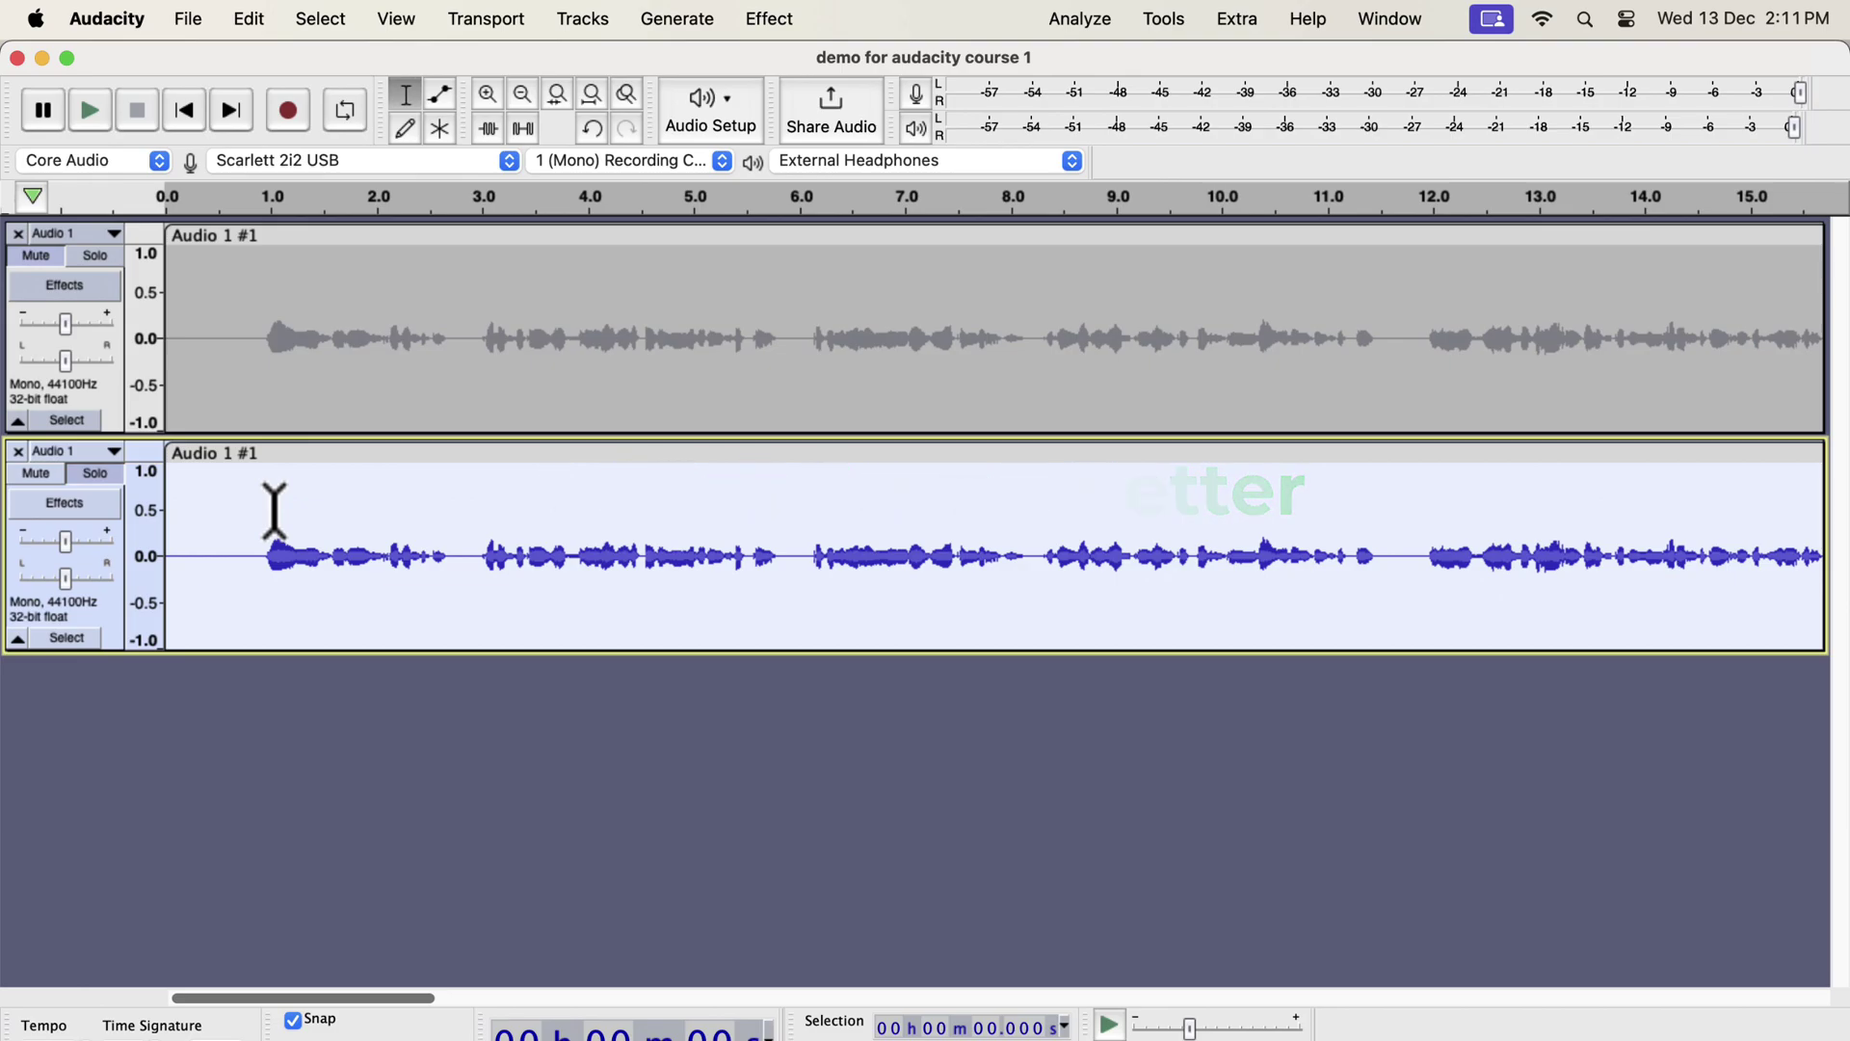
Step: Apply the Clear Vocal Improve Macro from Tools > Apply Macro to the lower copy
click(1179, 11)
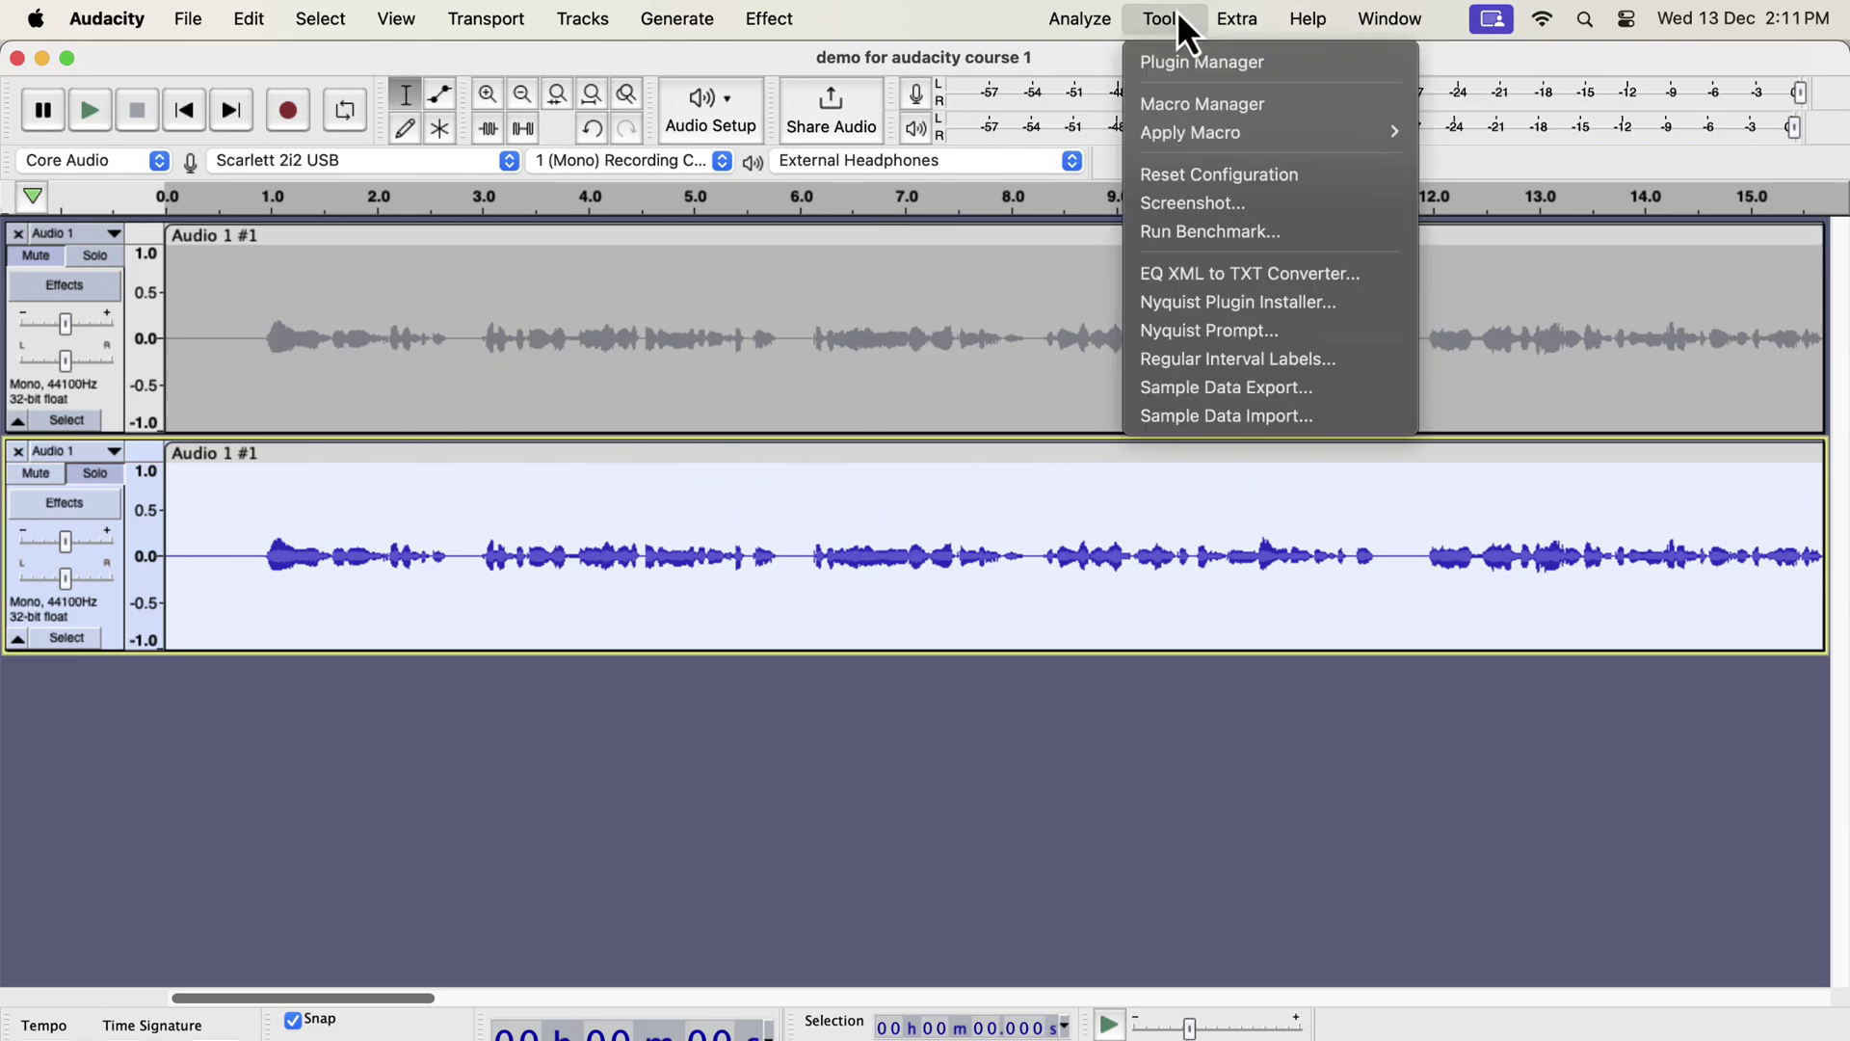
mouse_move(1181, 139)
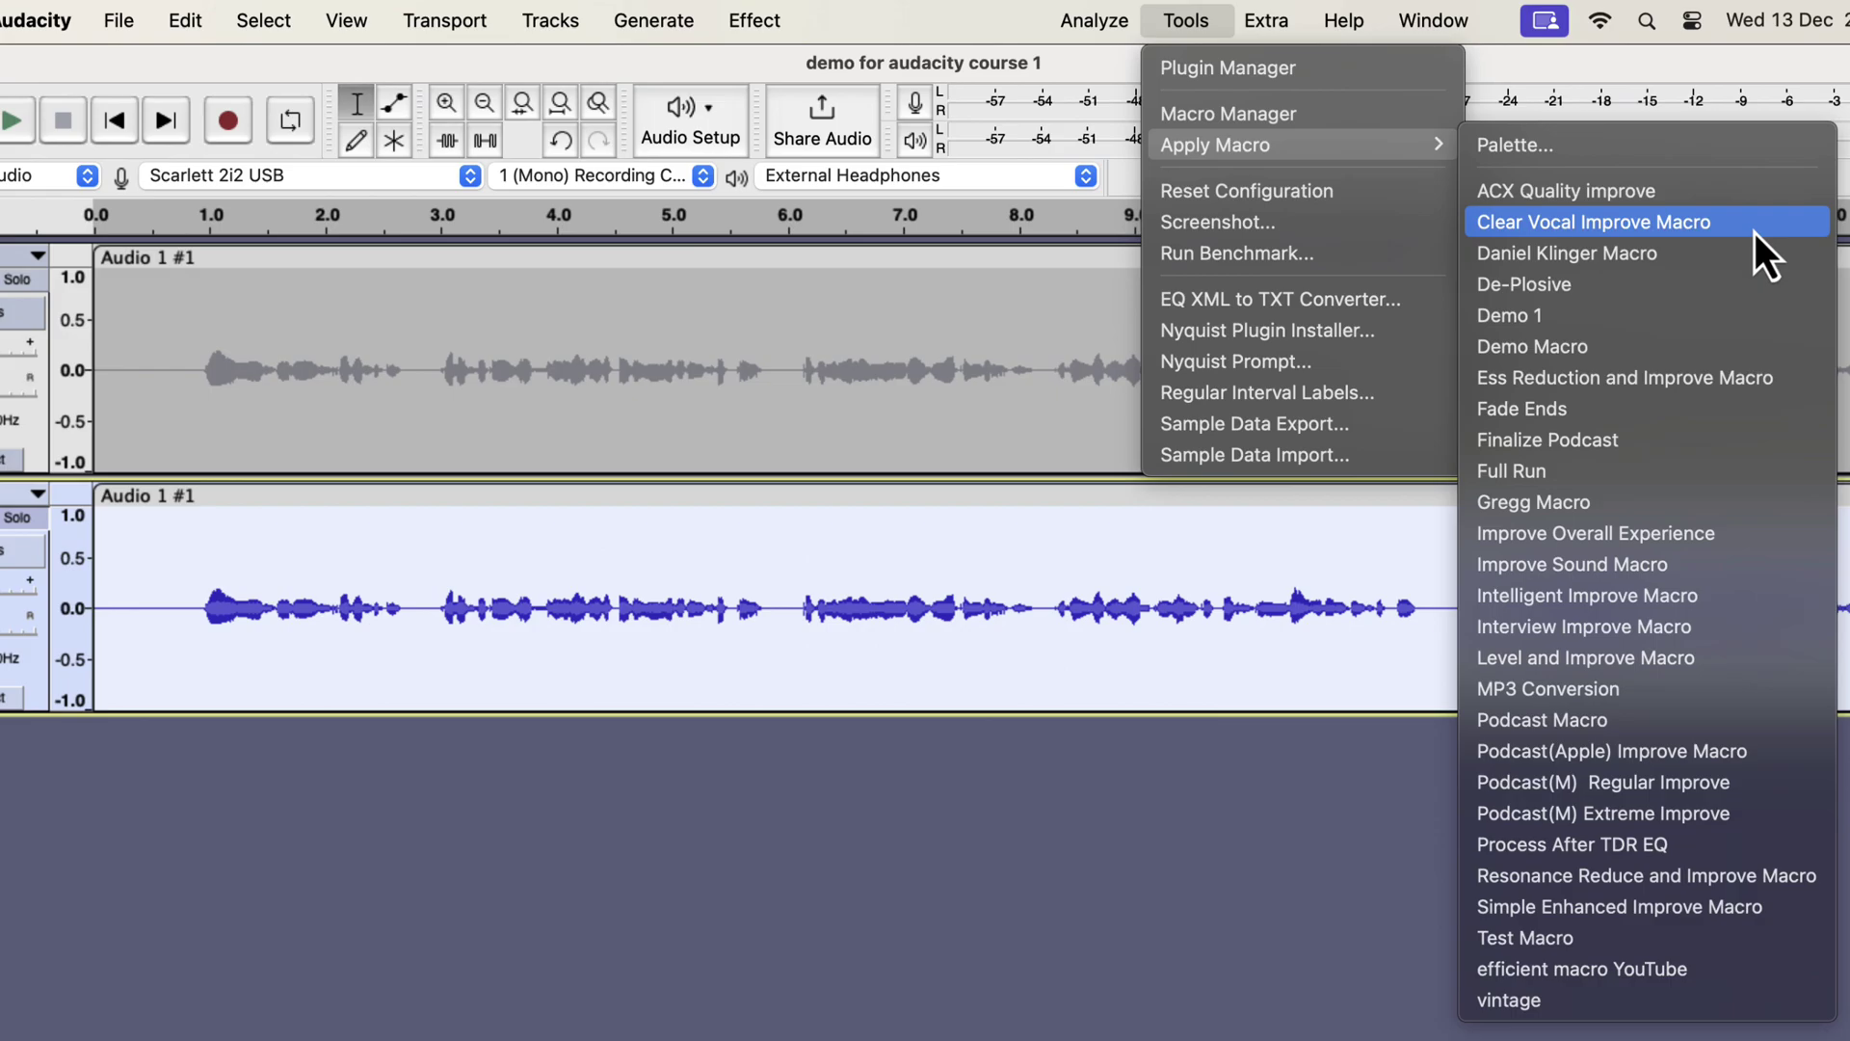
click(1755, 231)
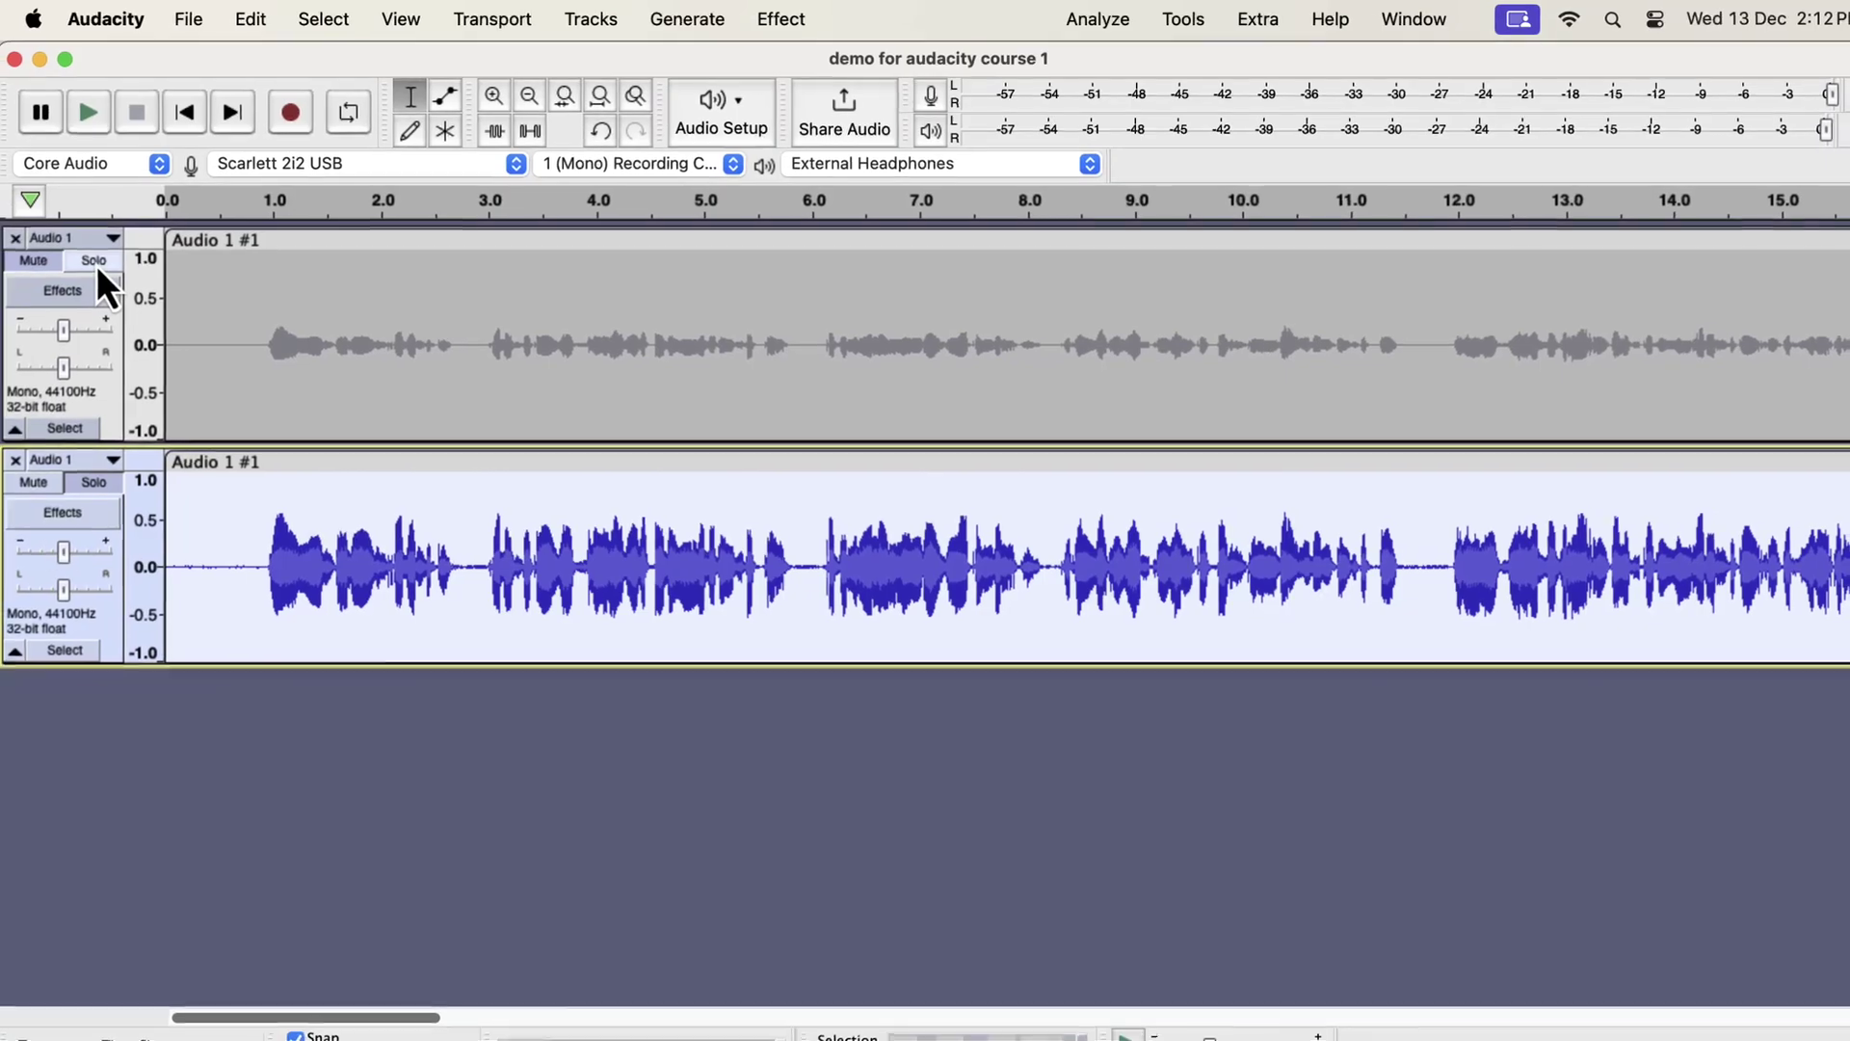
click(96, 262)
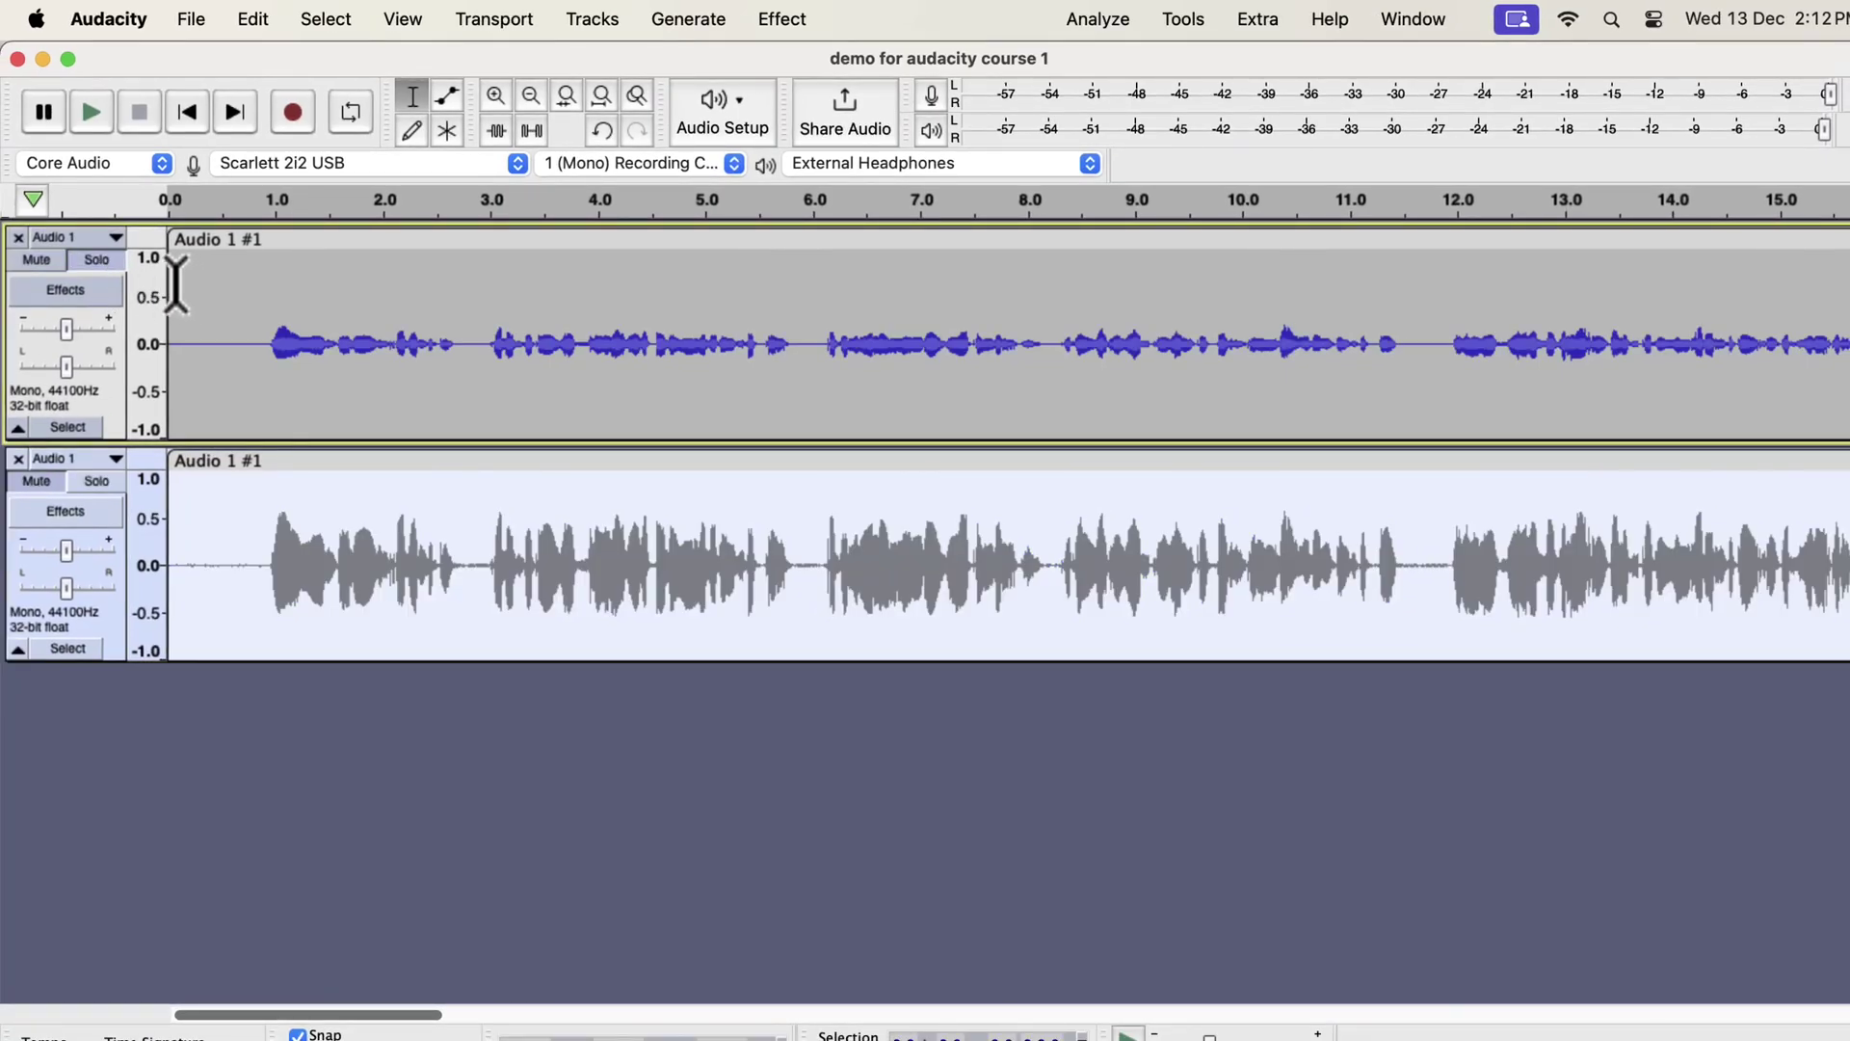
click(183, 284)
key(space)
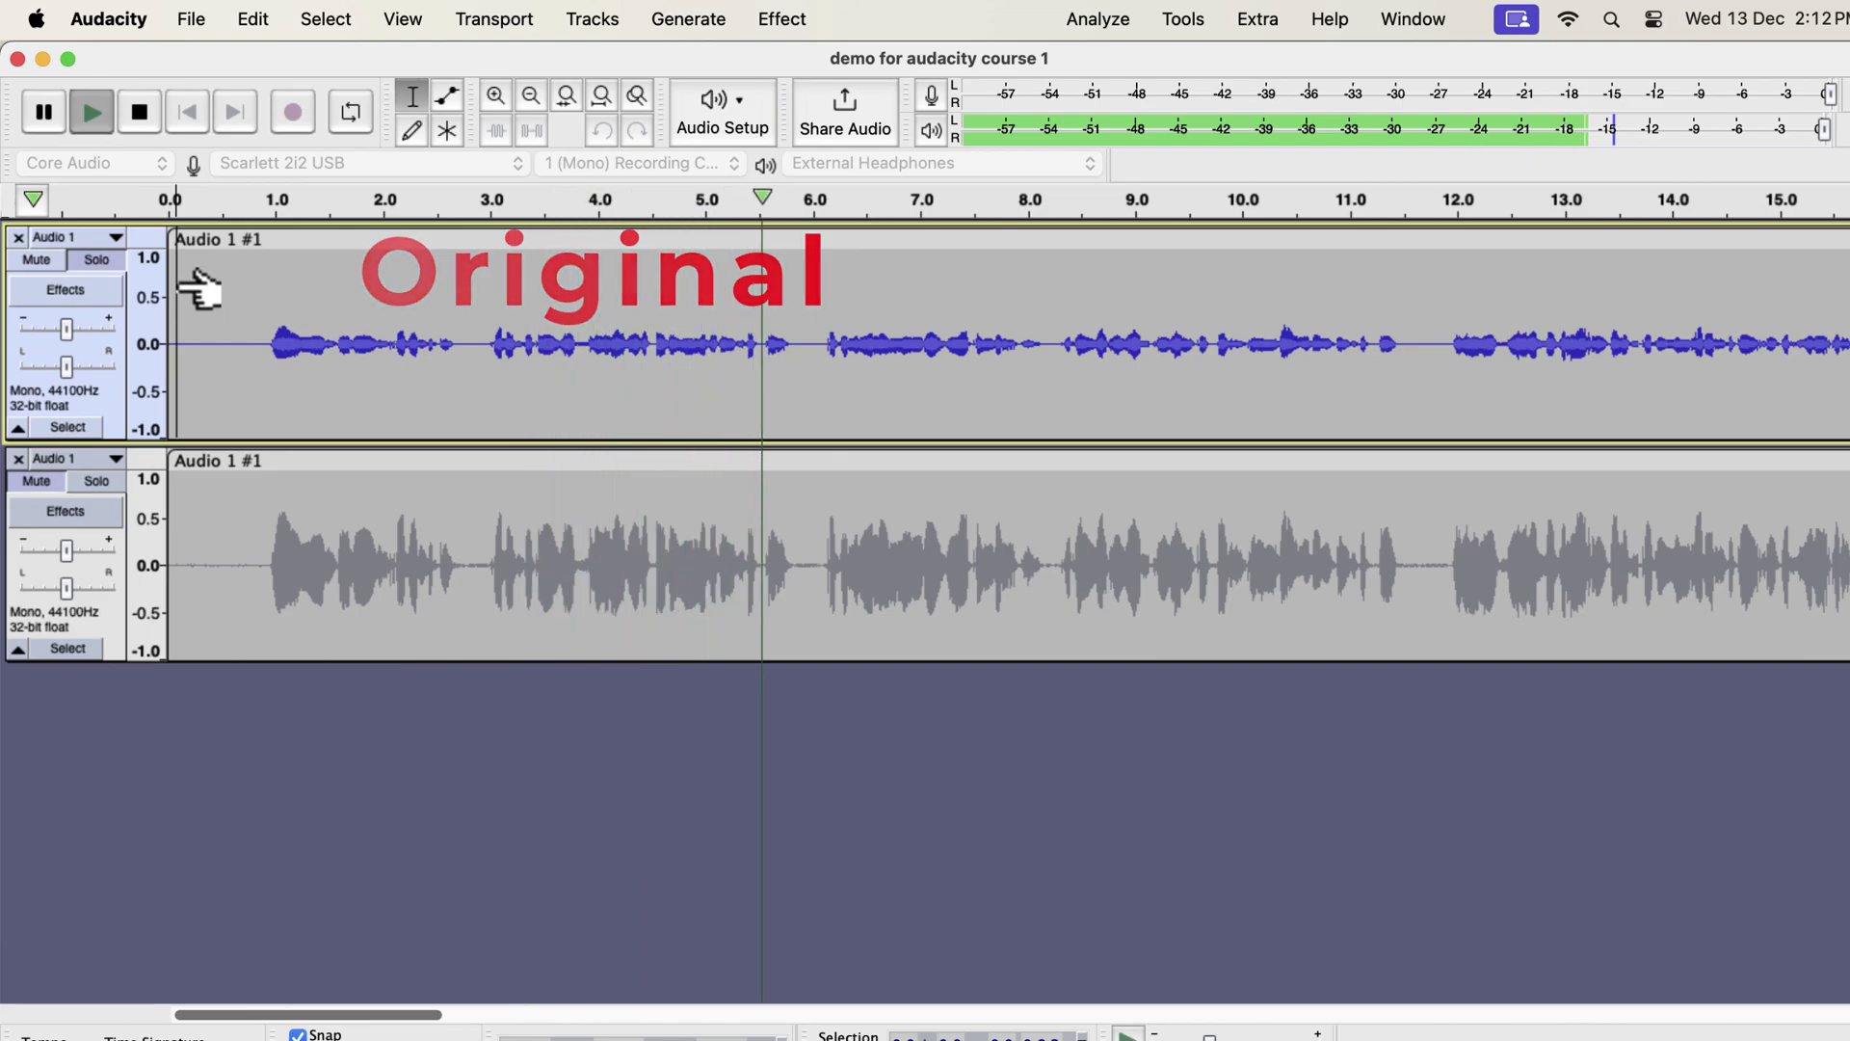
key(space)
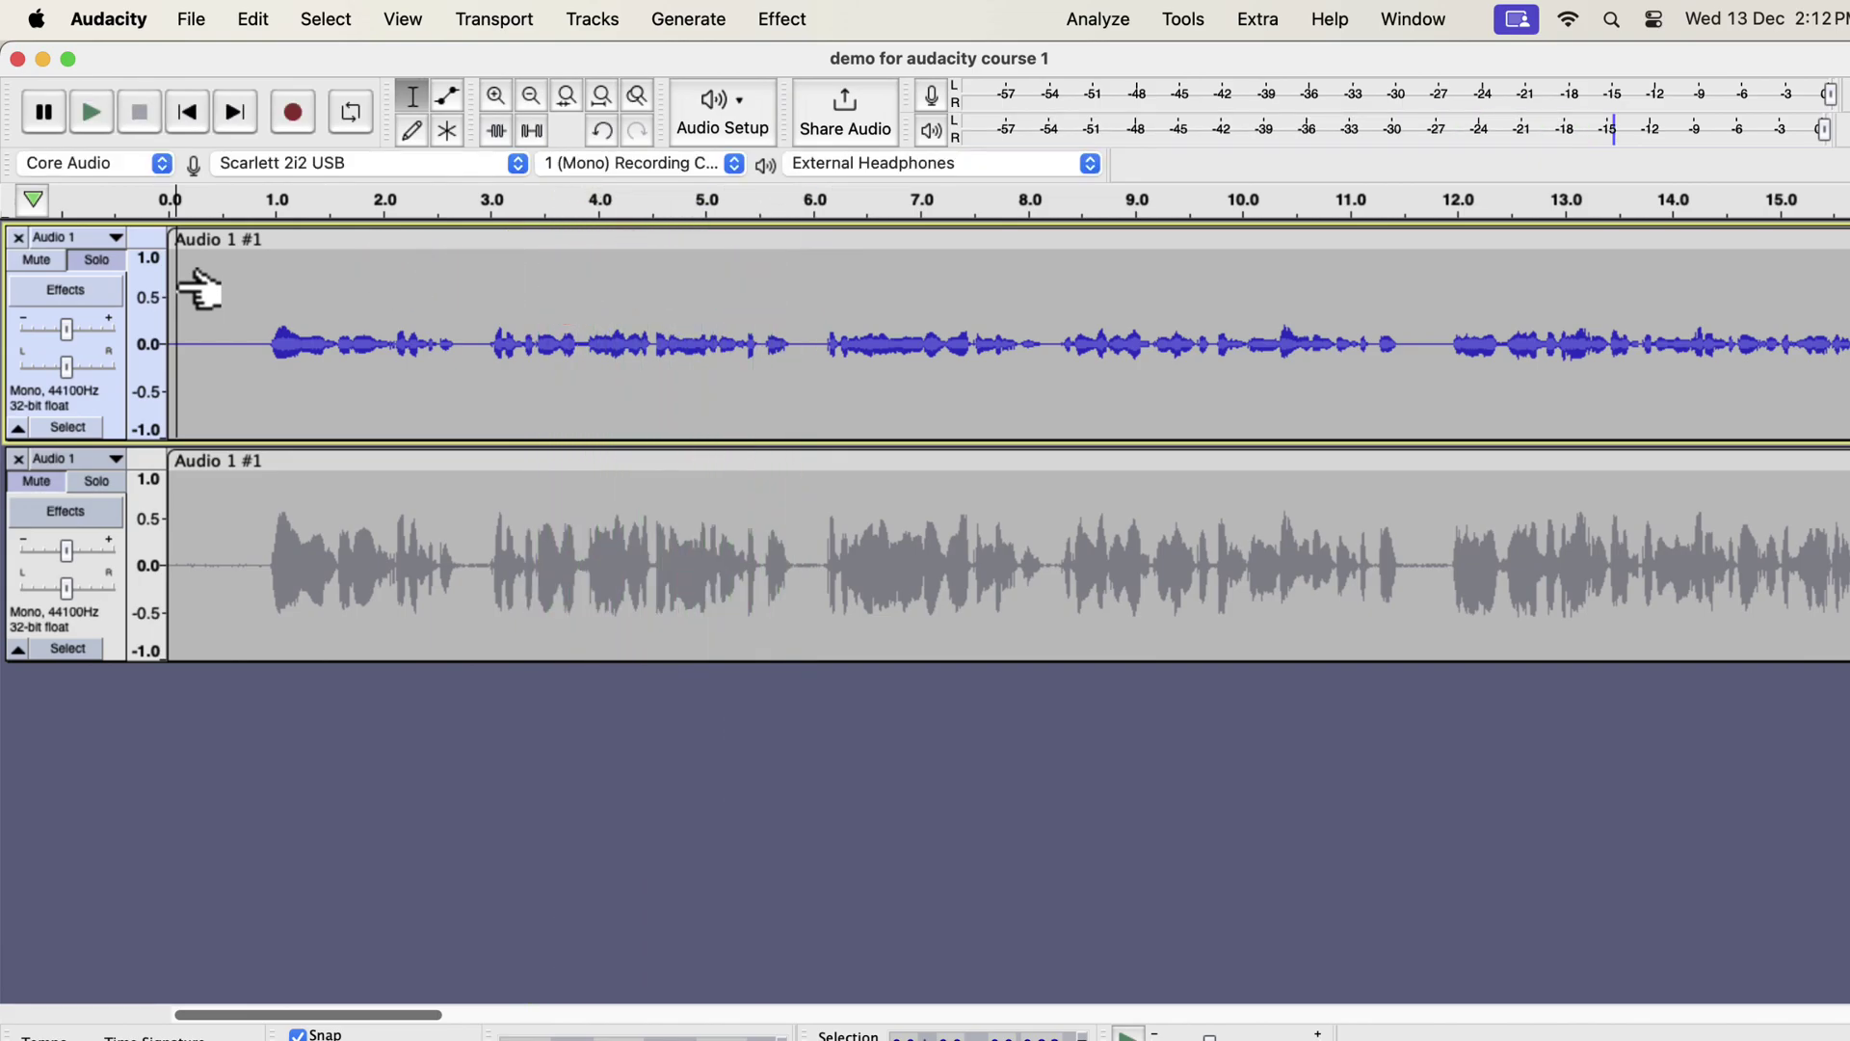
click(113, 482)
key(space)
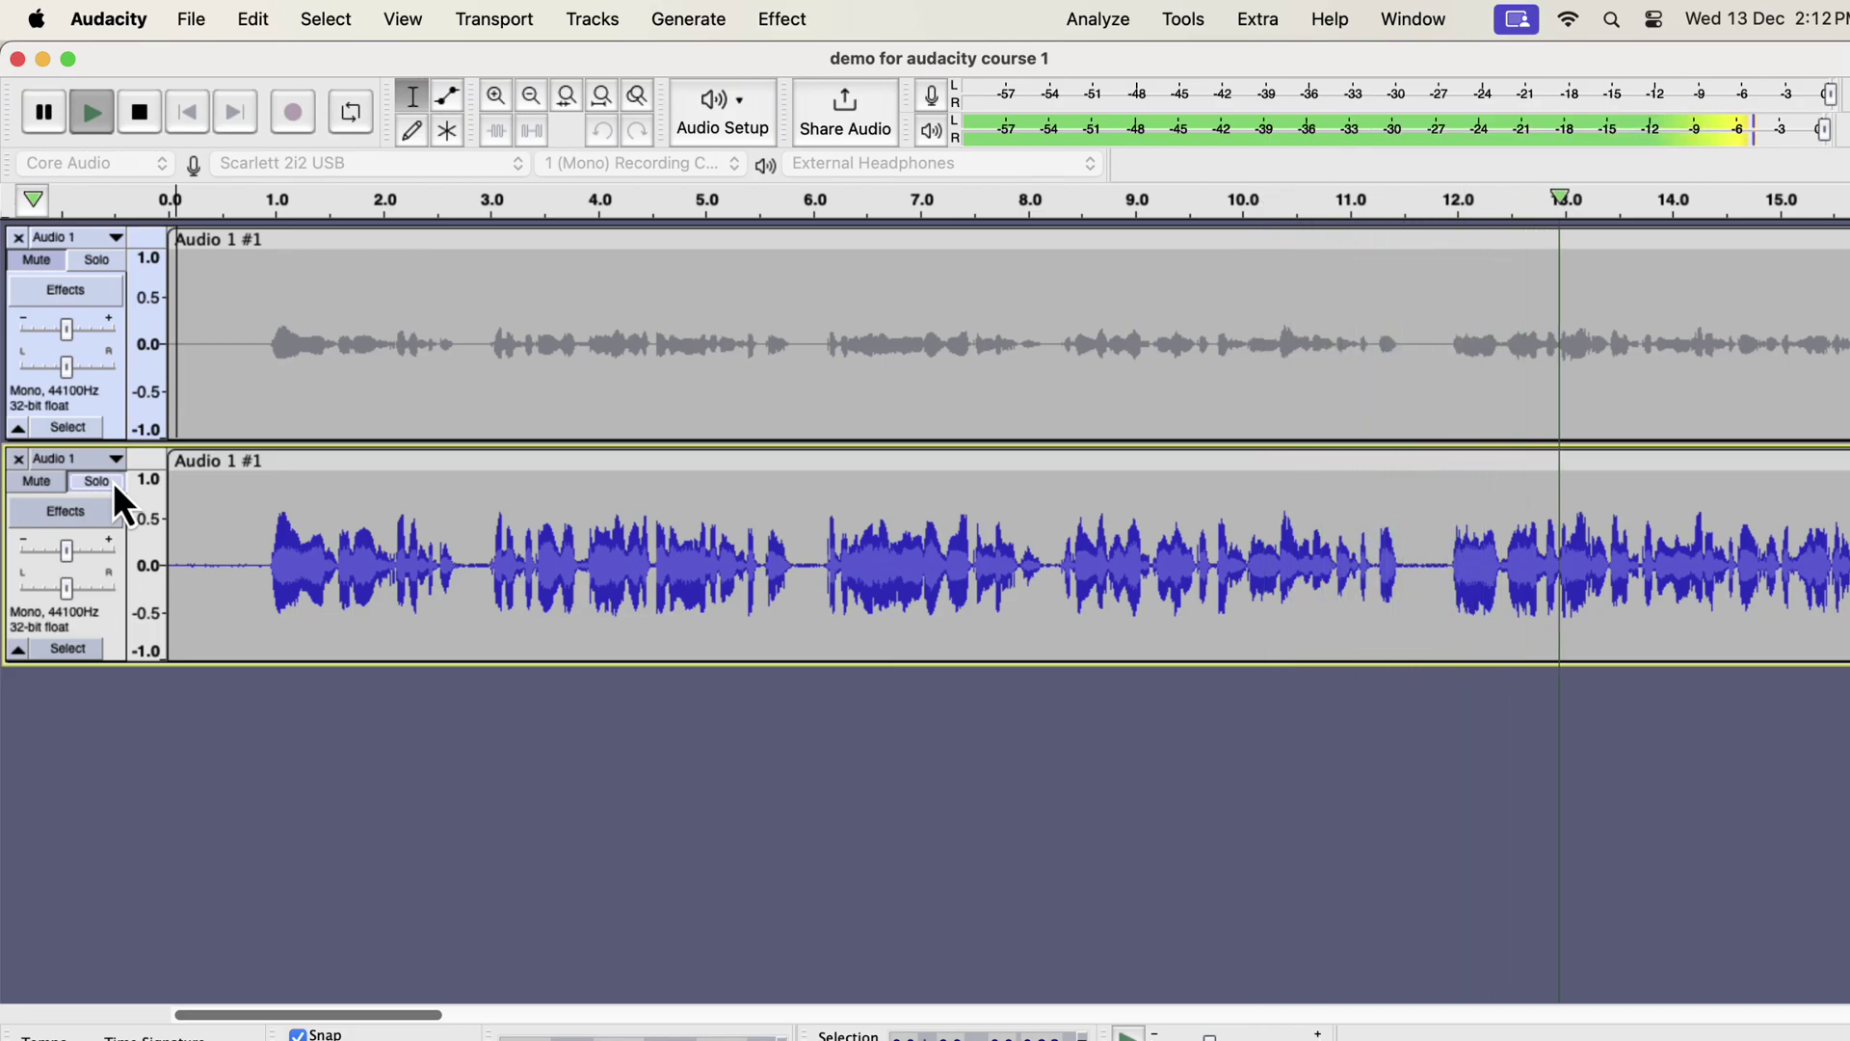
click(102, 265)
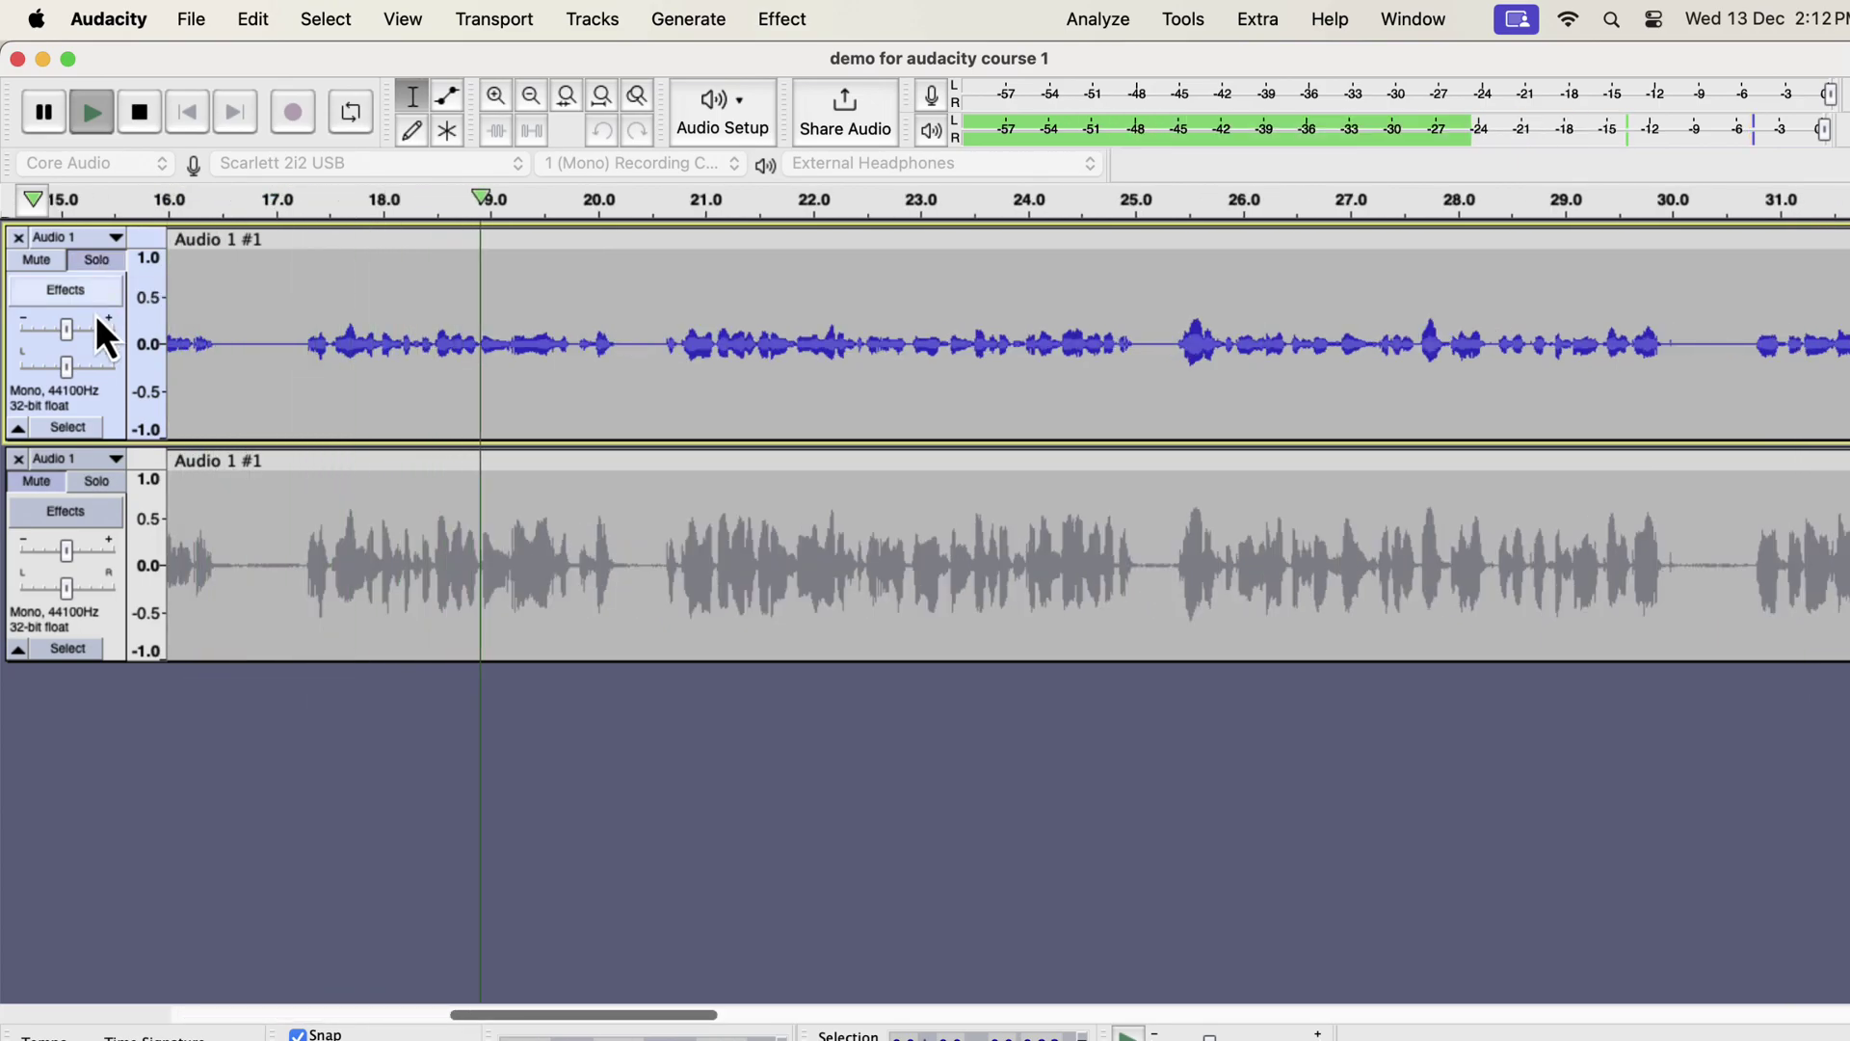
click(88, 478)
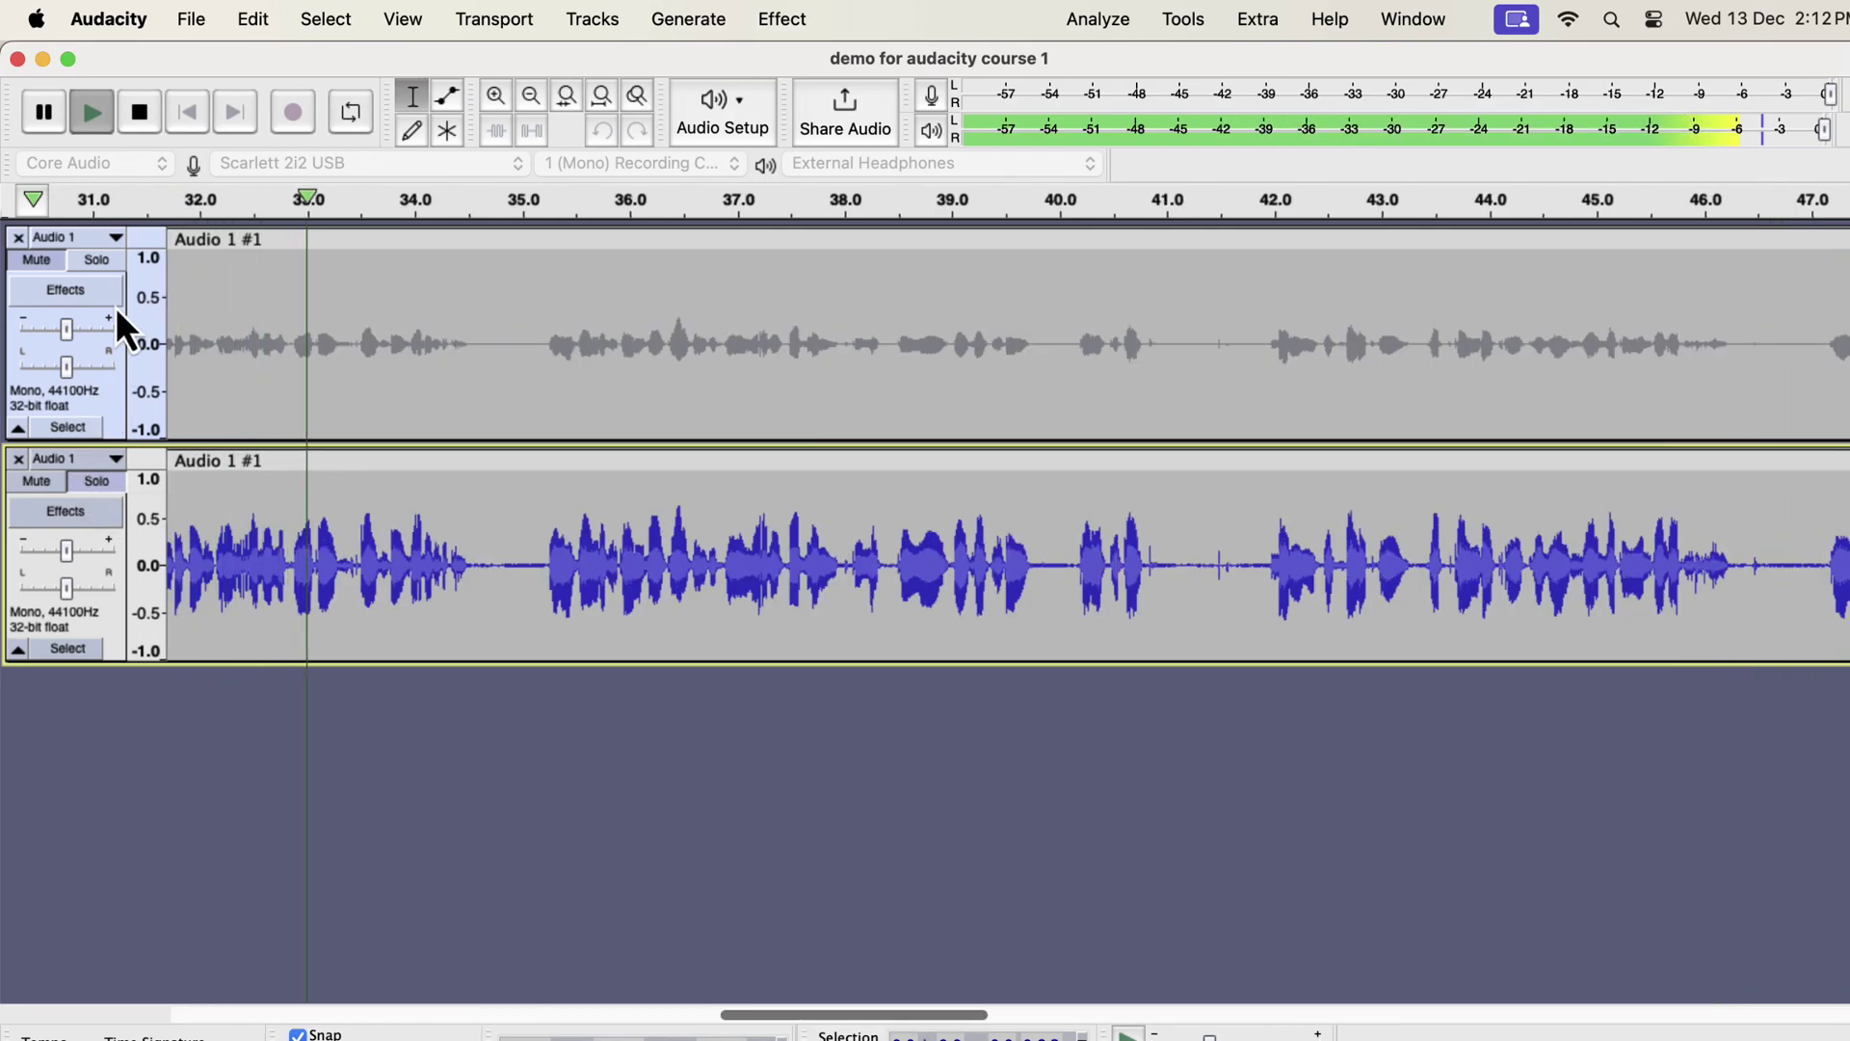
click(108, 264)
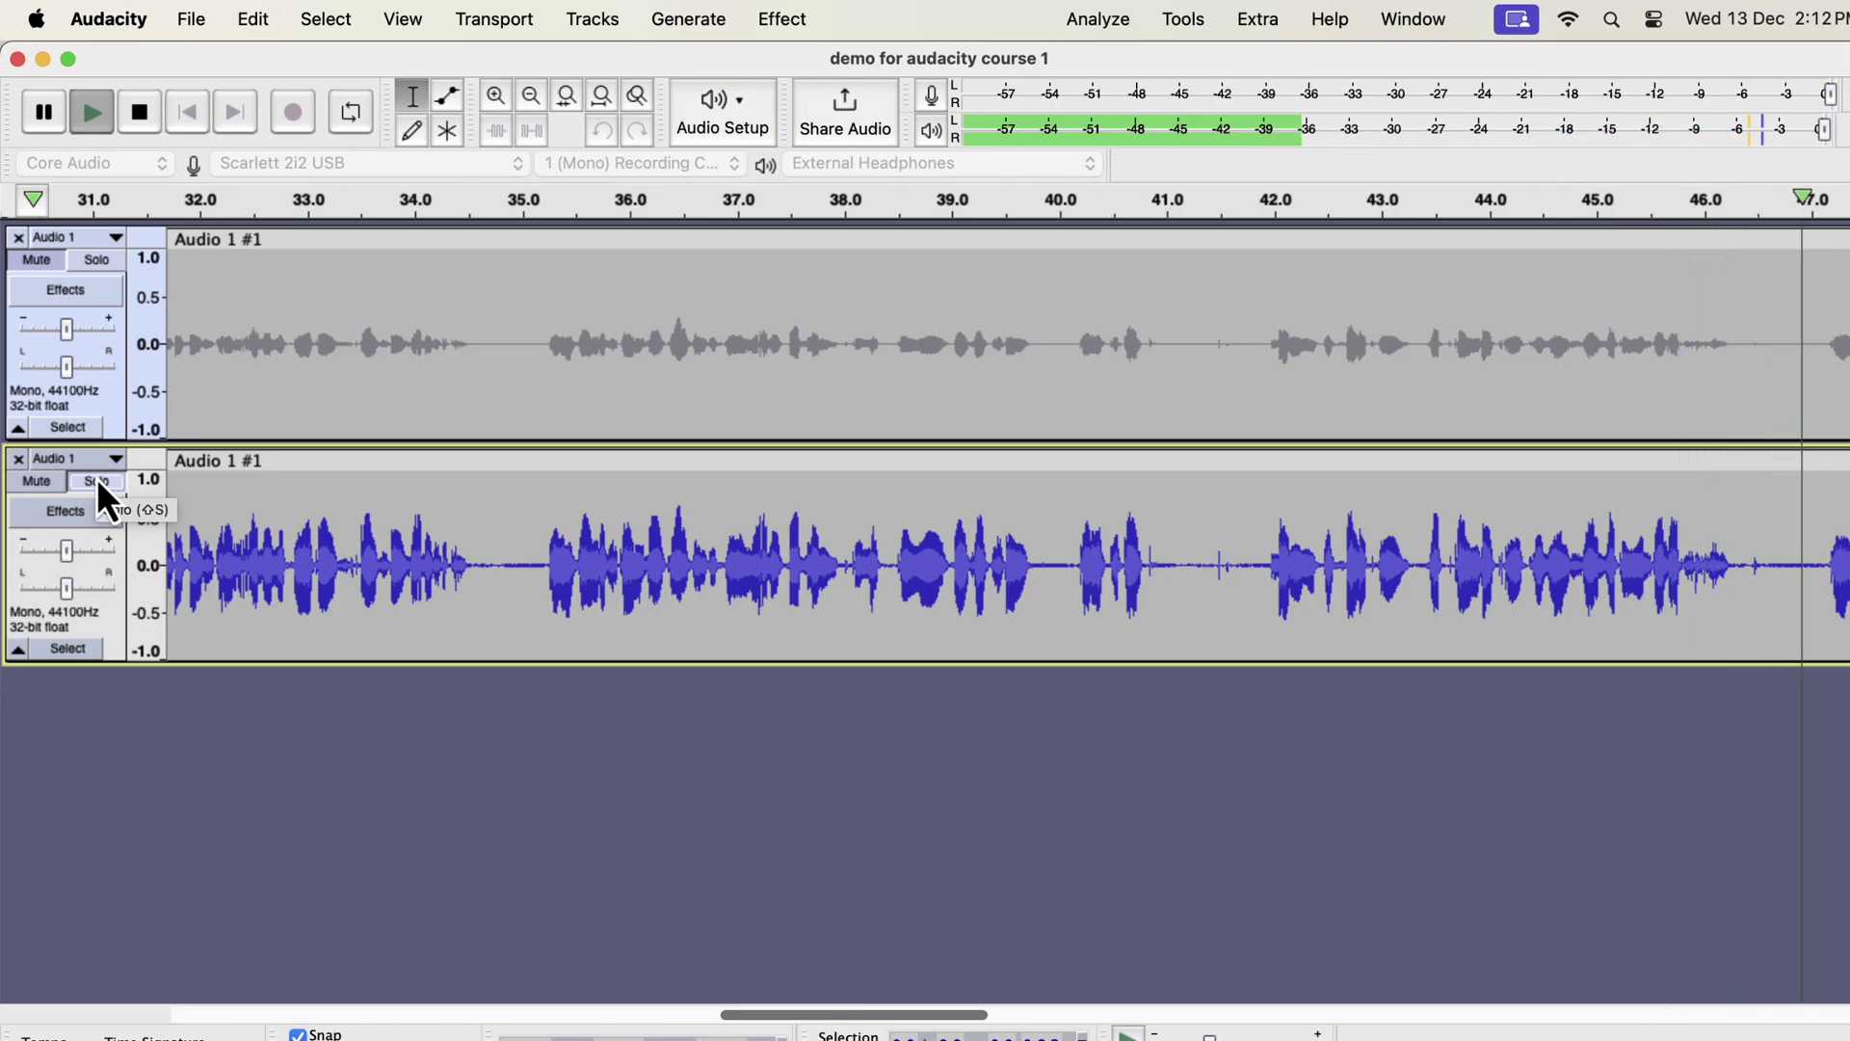
key(space)
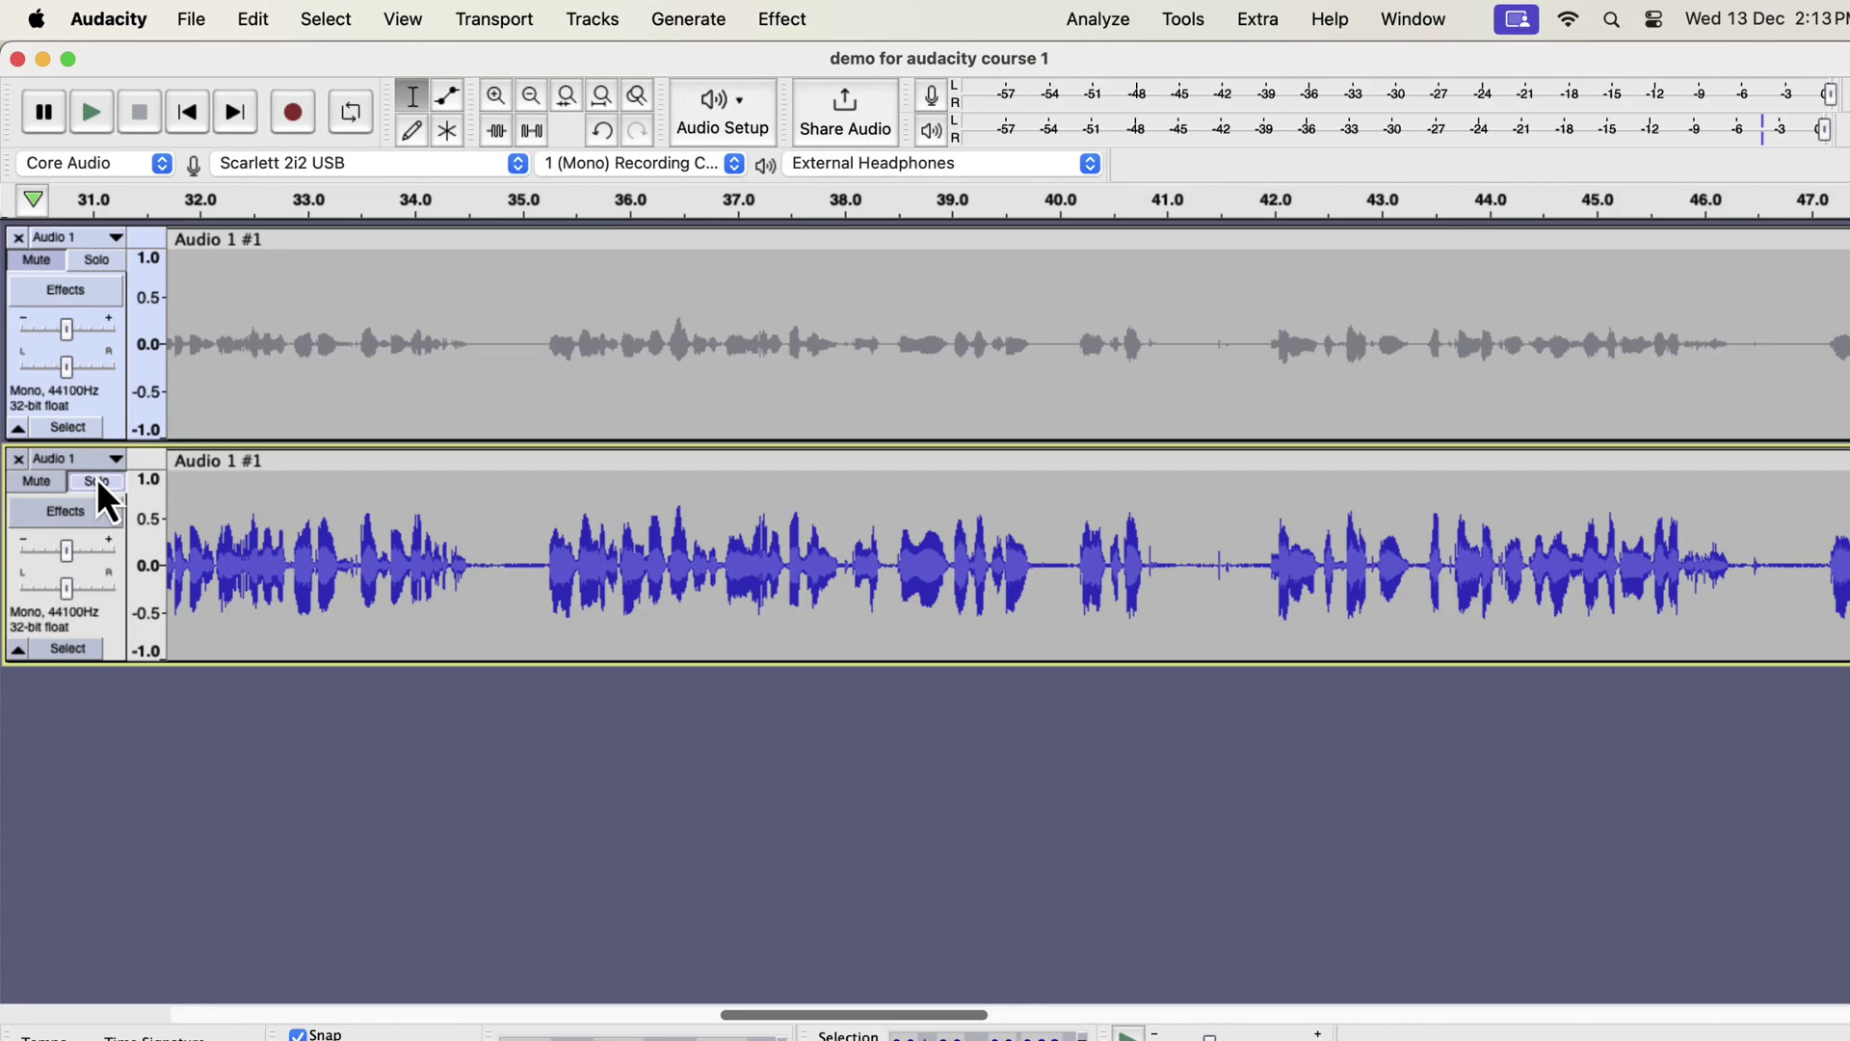
Step: In Chrome, scroll the EQs and Macro Pack page, highlighting the purchase count
key(super+Tab)
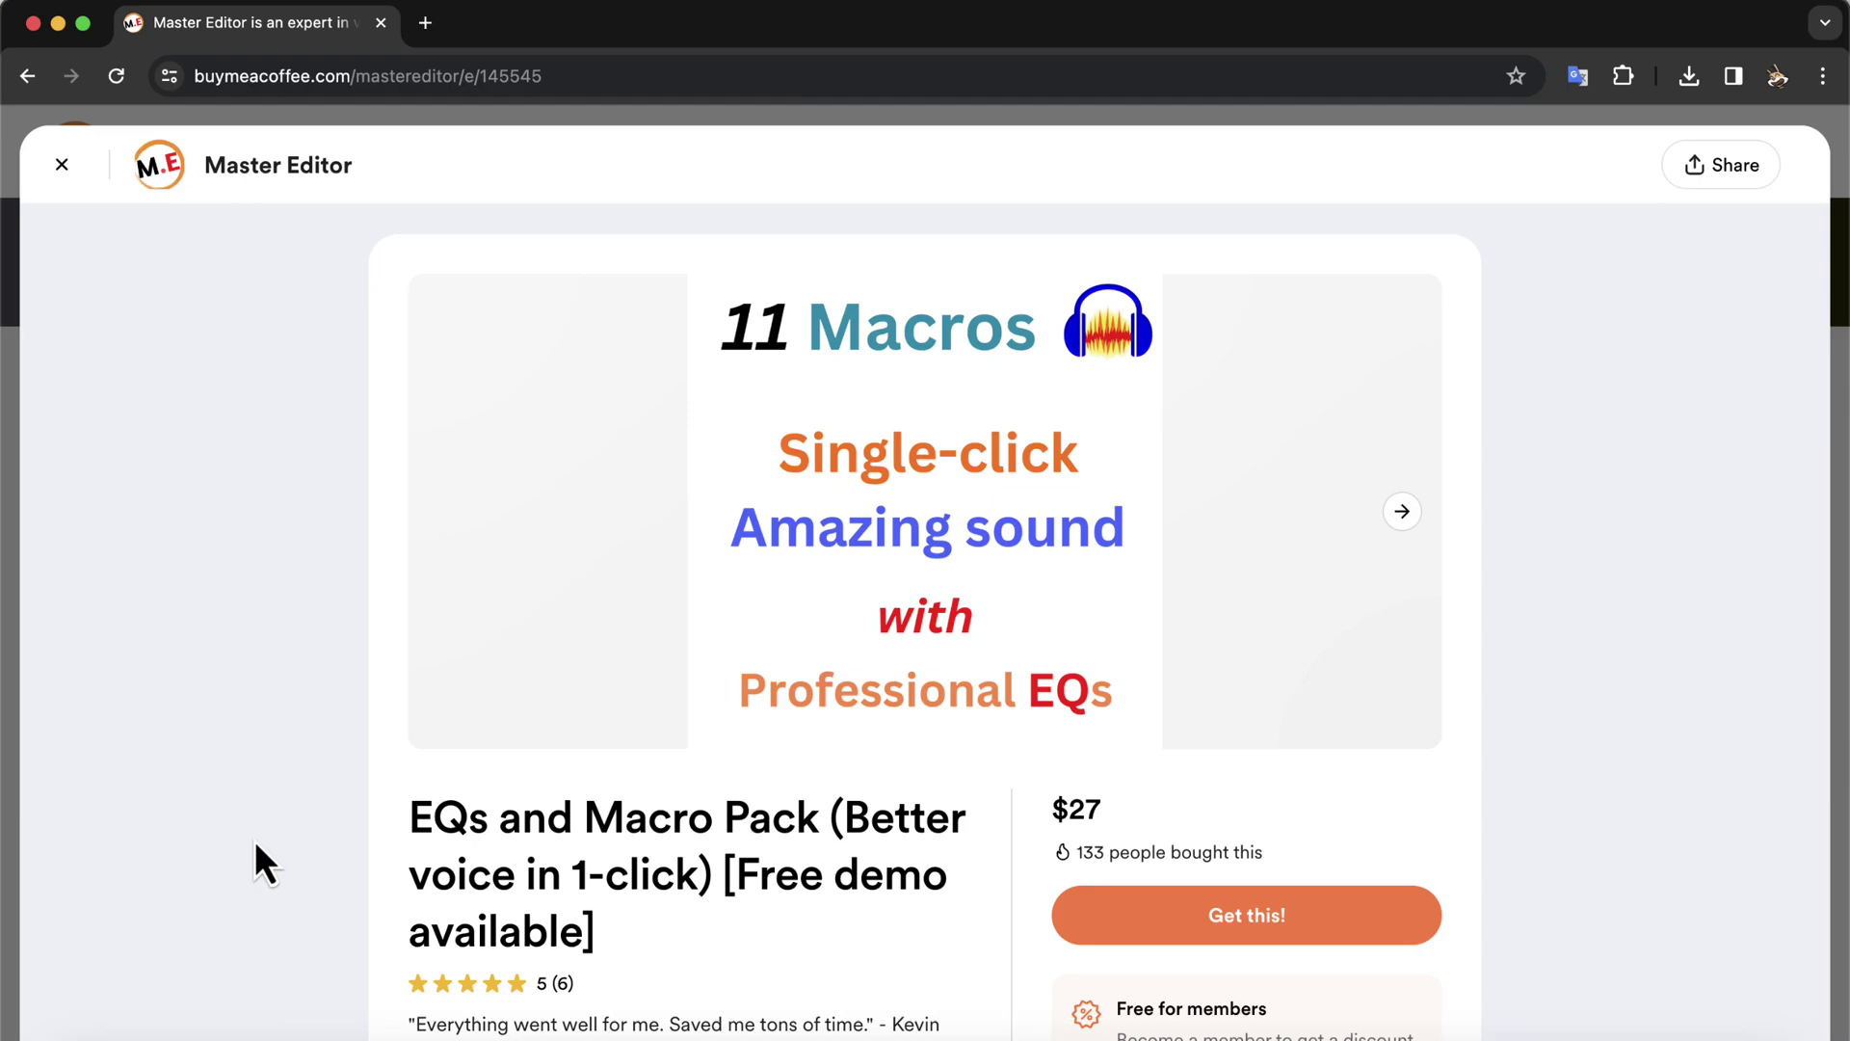
scroll(255, 840, down, 5)
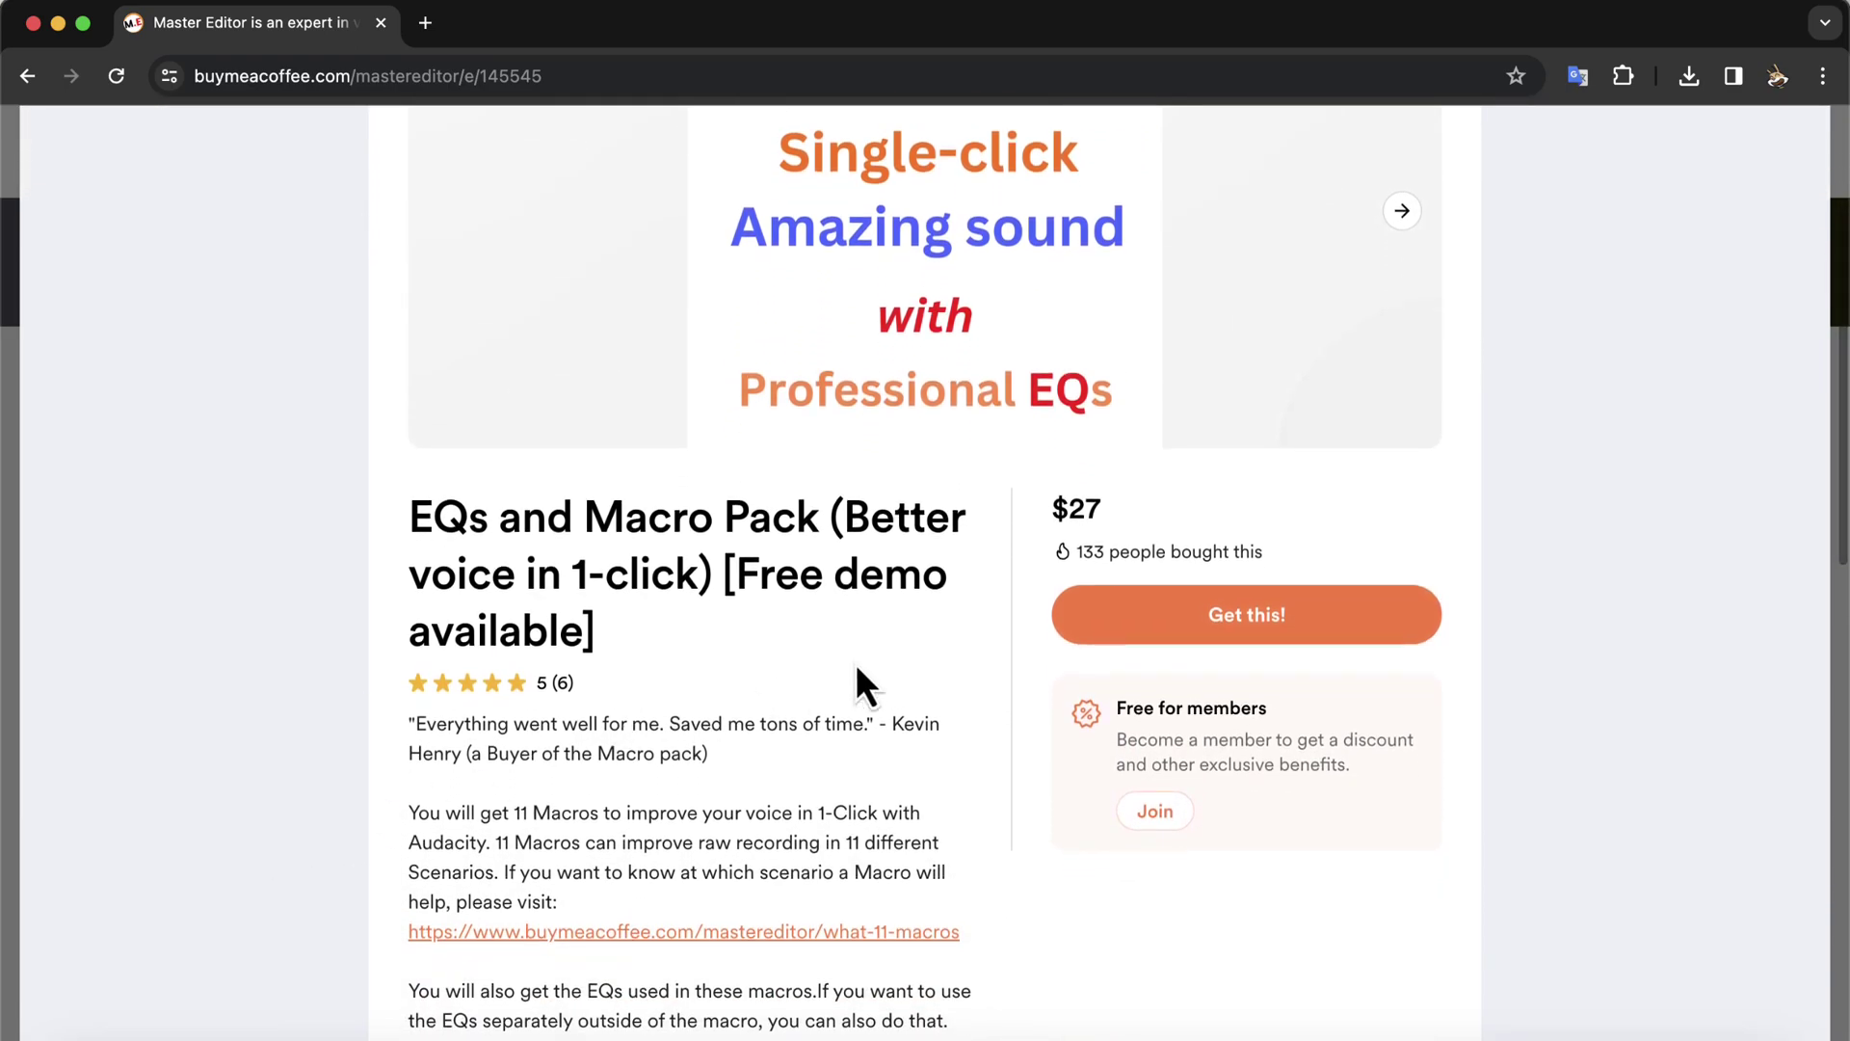
drag(1073, 549, 1323, 557)
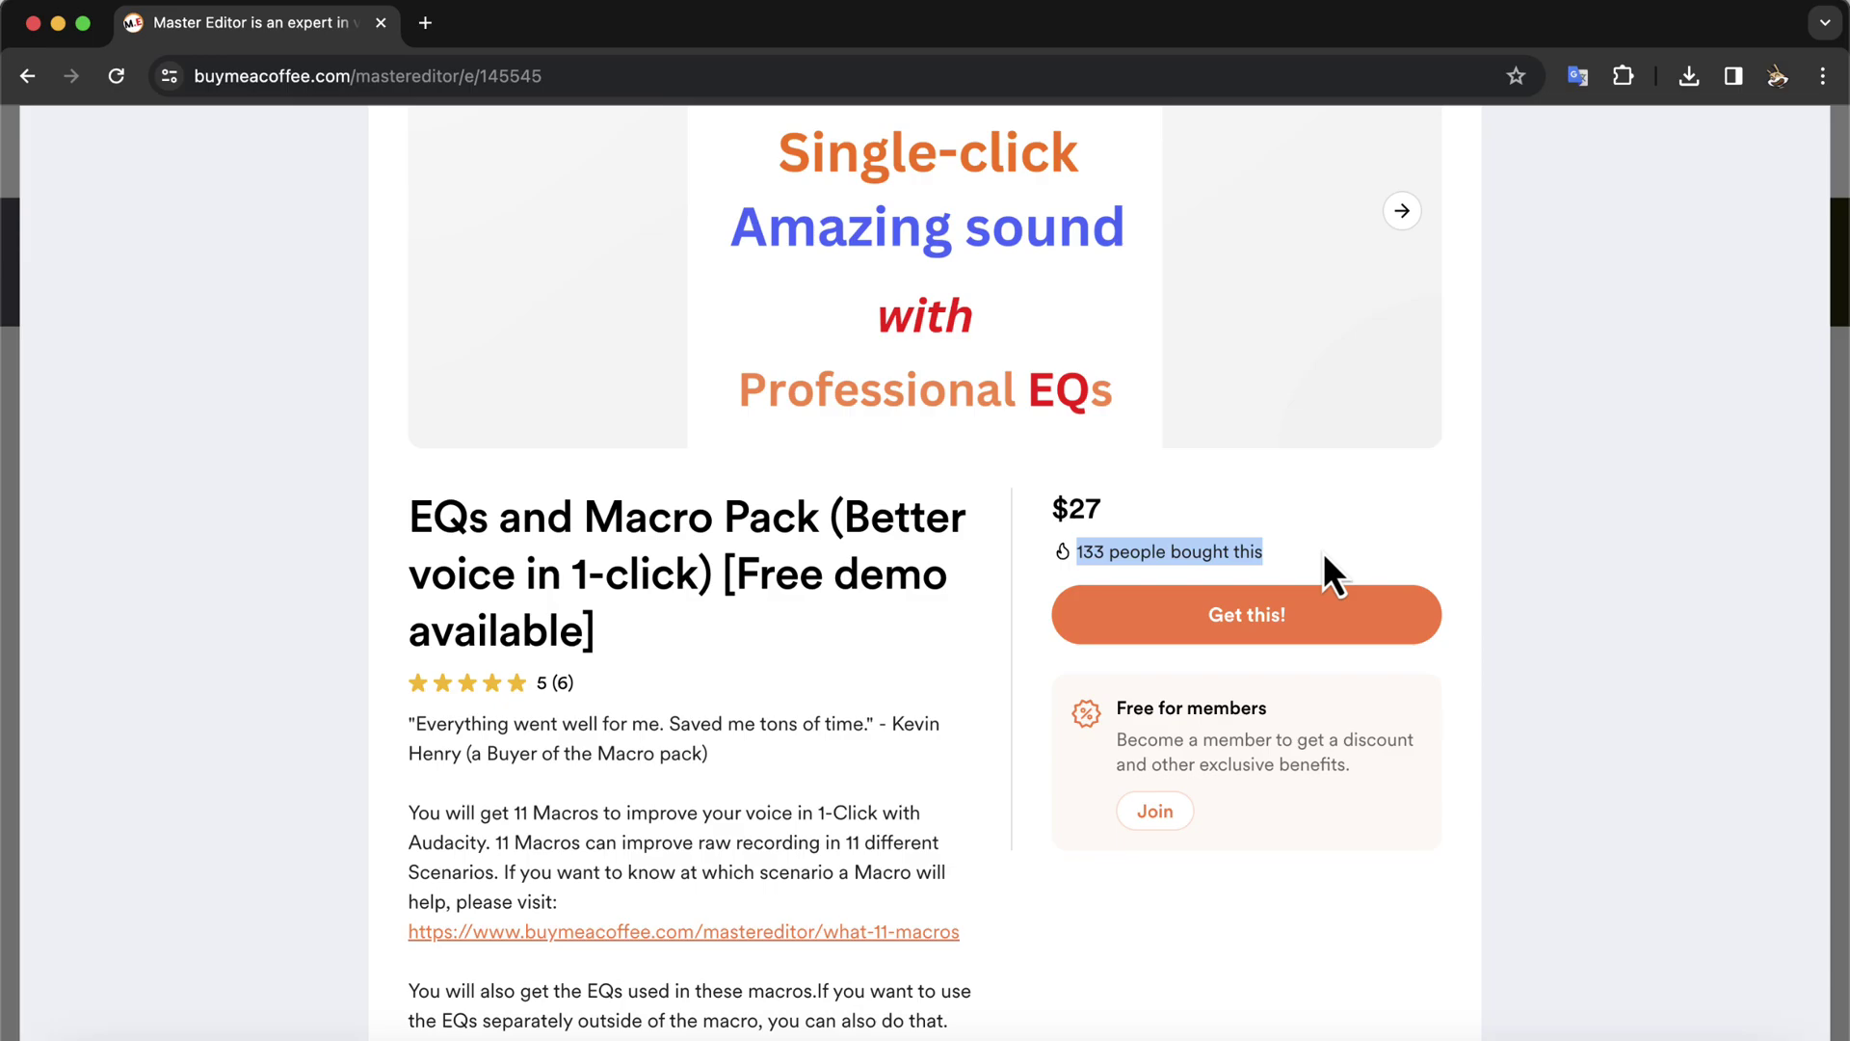
mouse_move(578, 693)
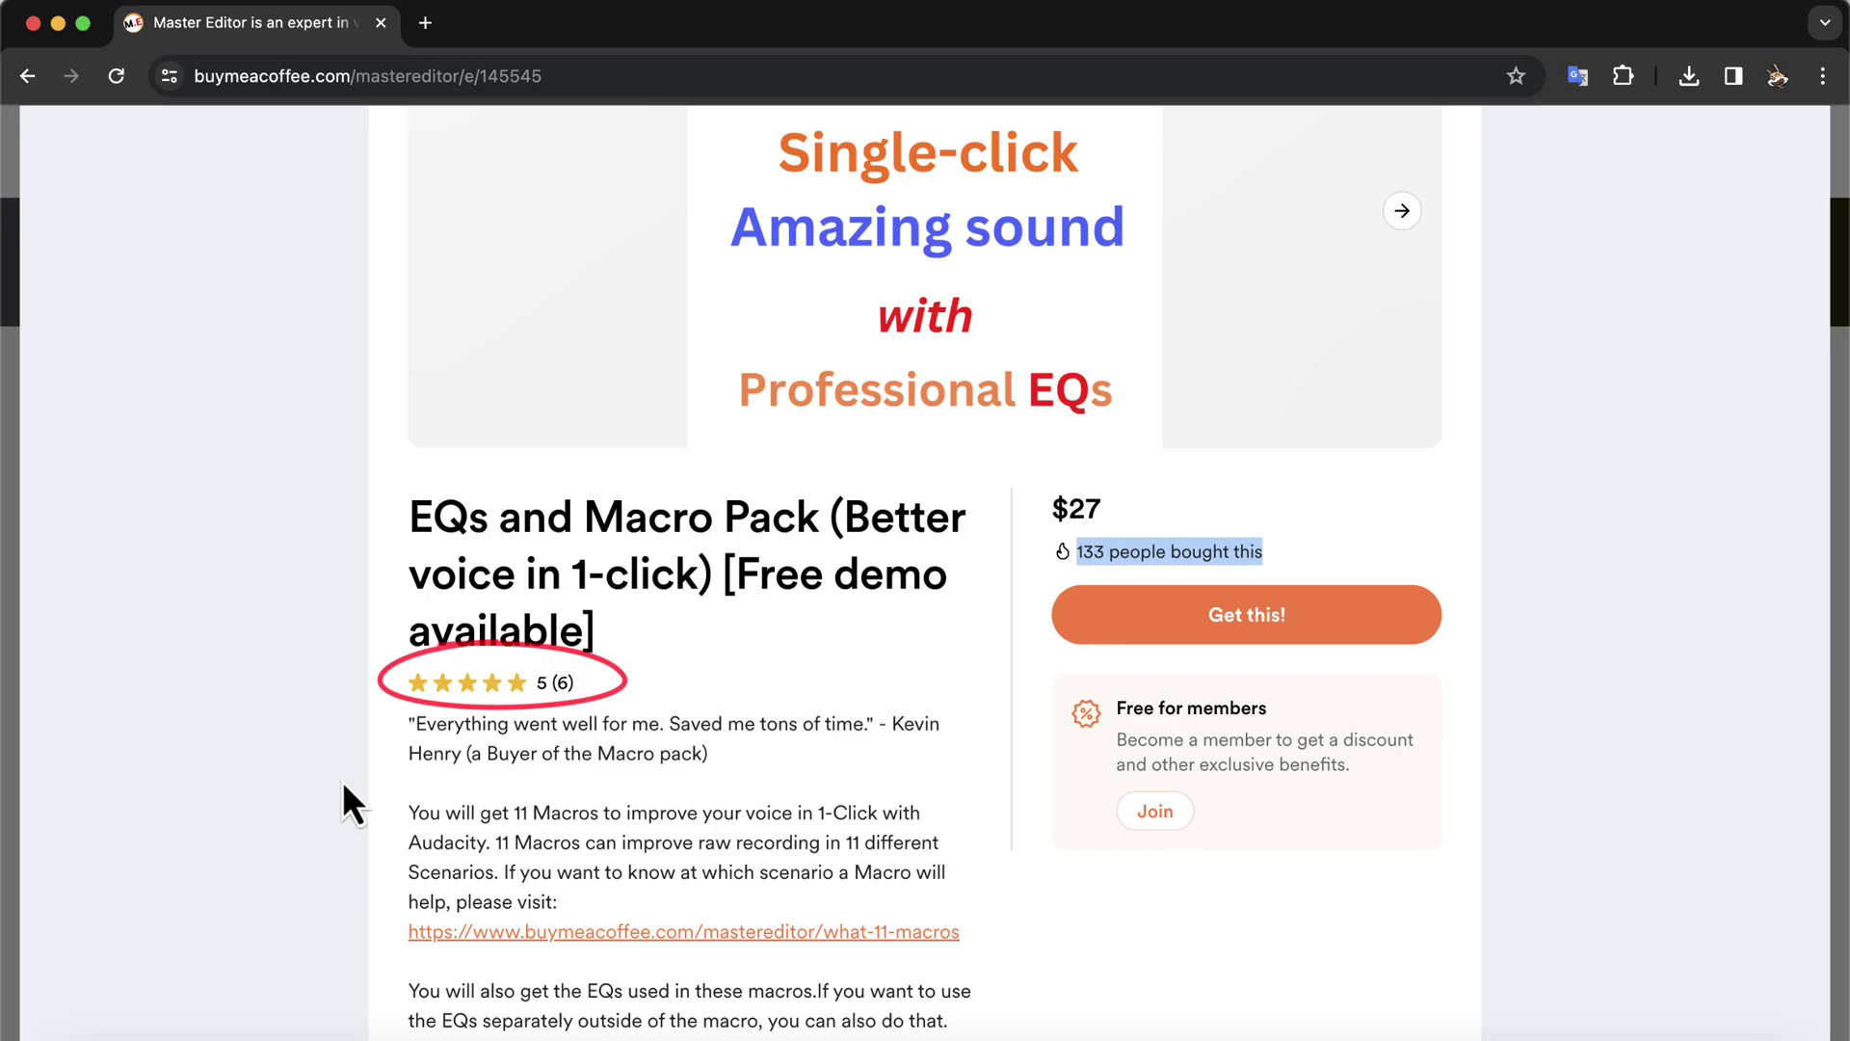
scroll(345, 788, down, 5)
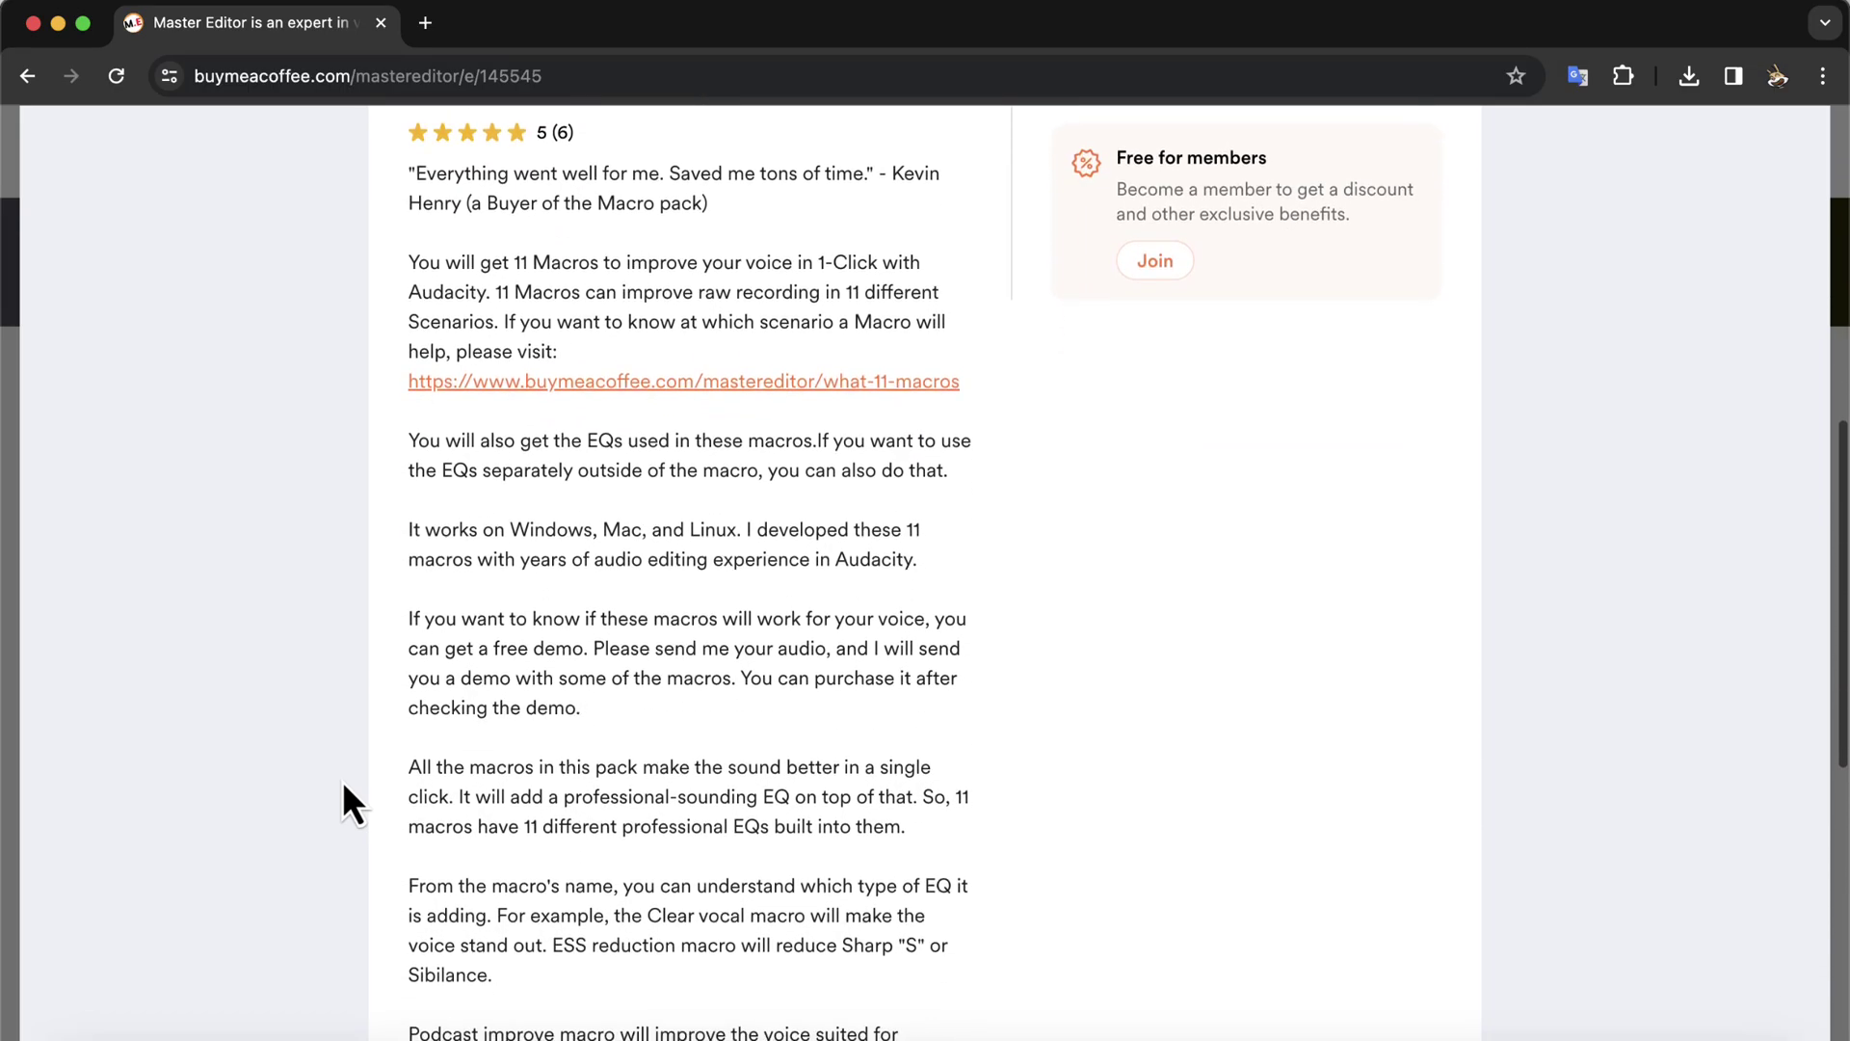
scroll(344, 785, down, 5)
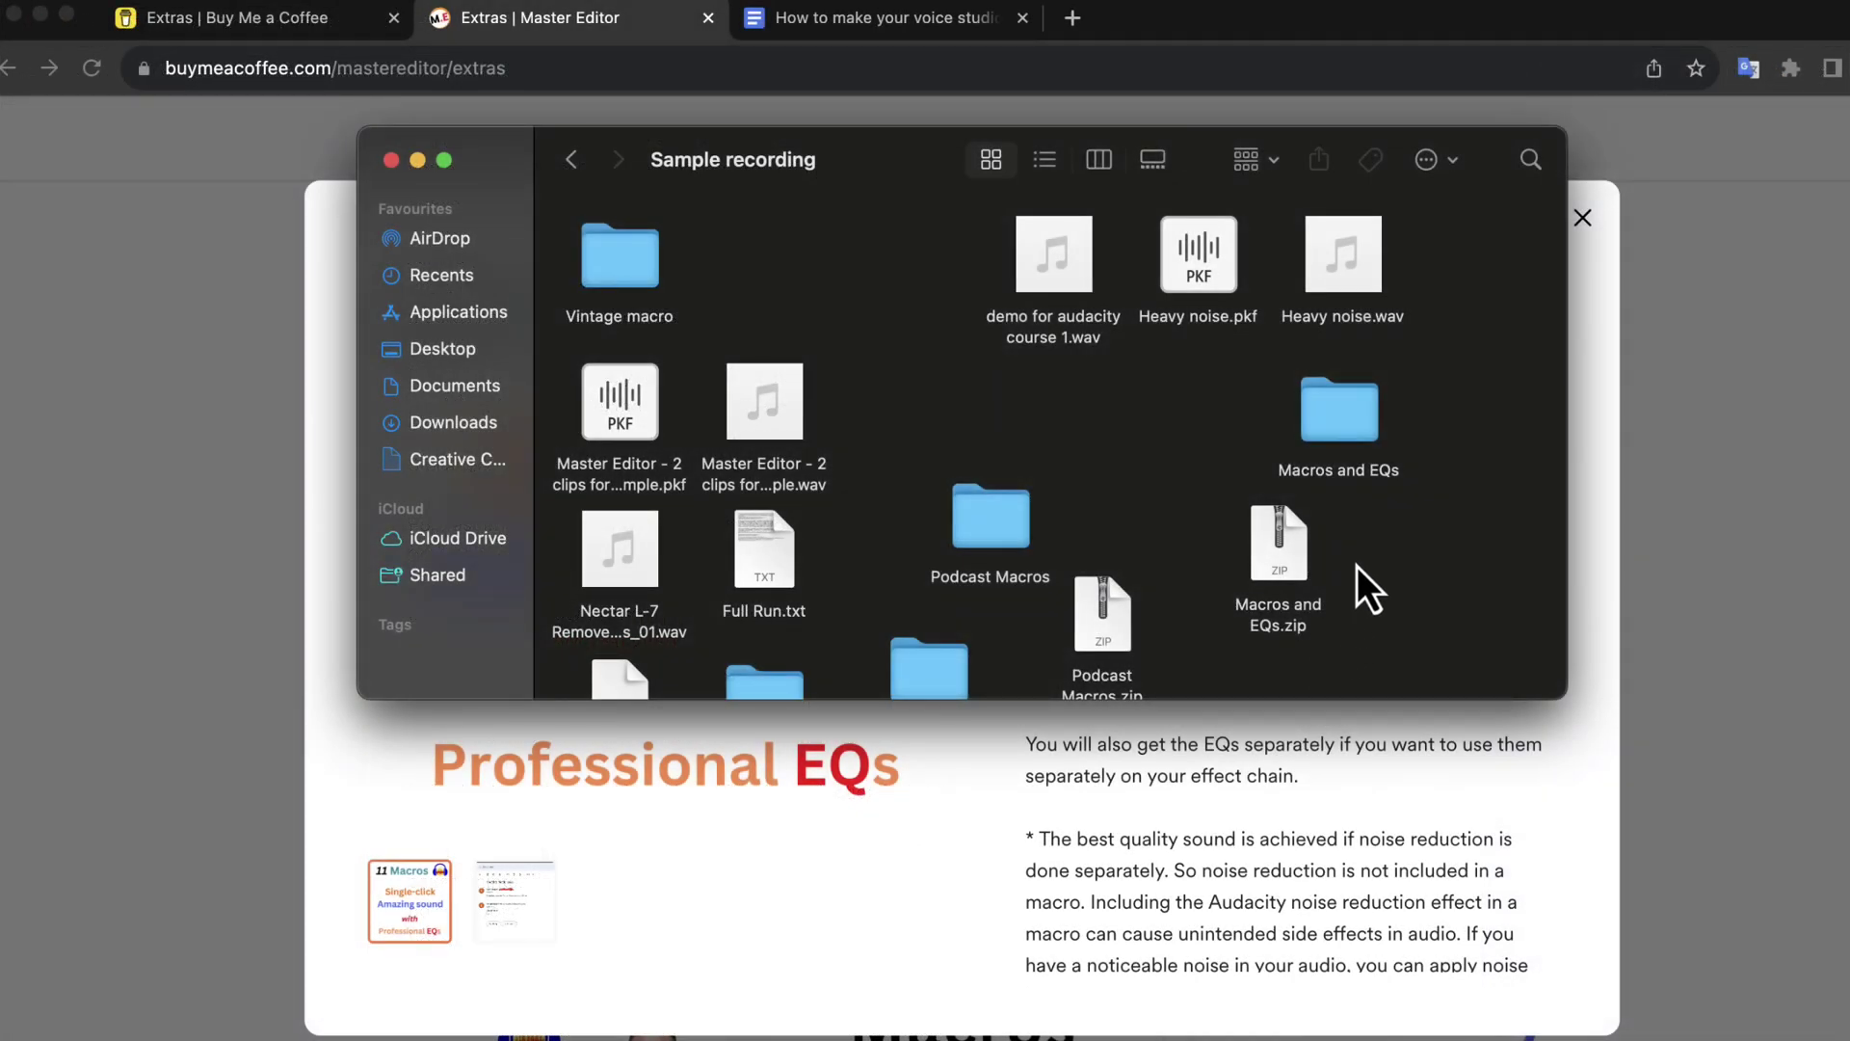
Step: Open the Macros and EQs folder and its Macros subfolder, then return to Audacity
drag(1357, 565, 1222, 665)
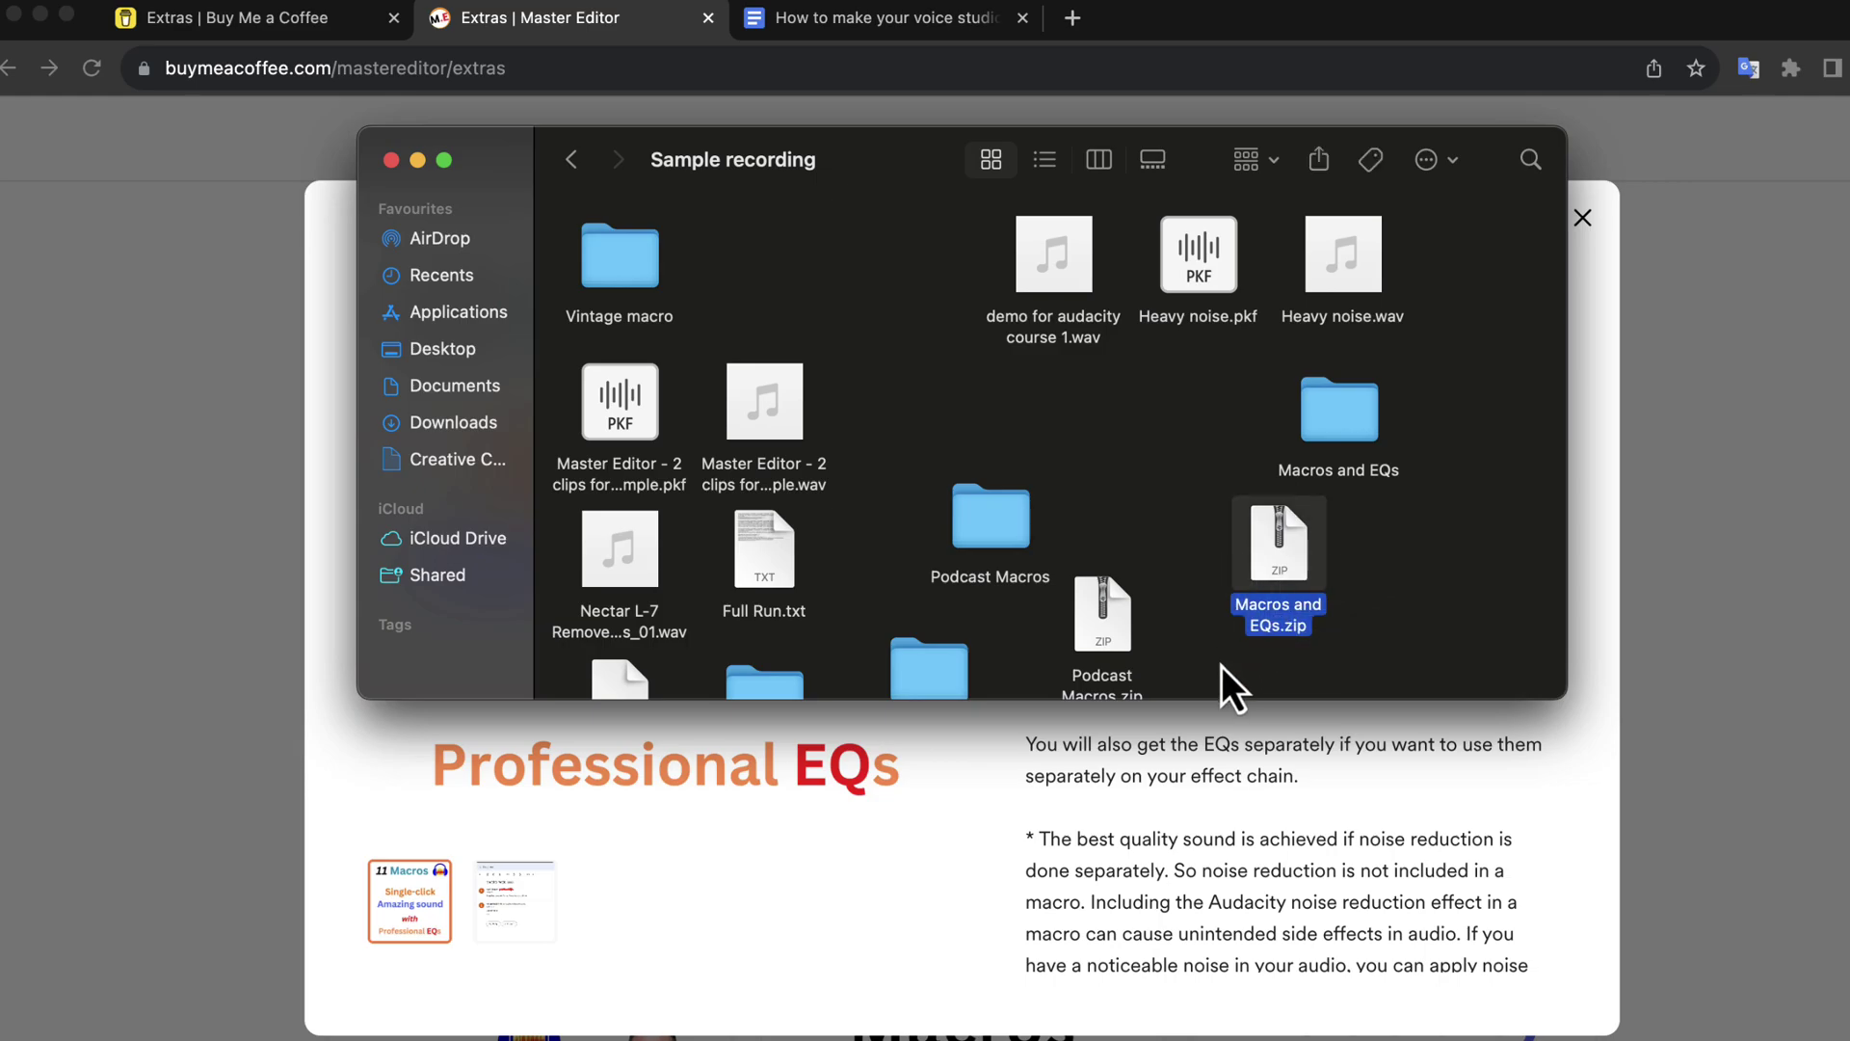
double_click(1341, 424)
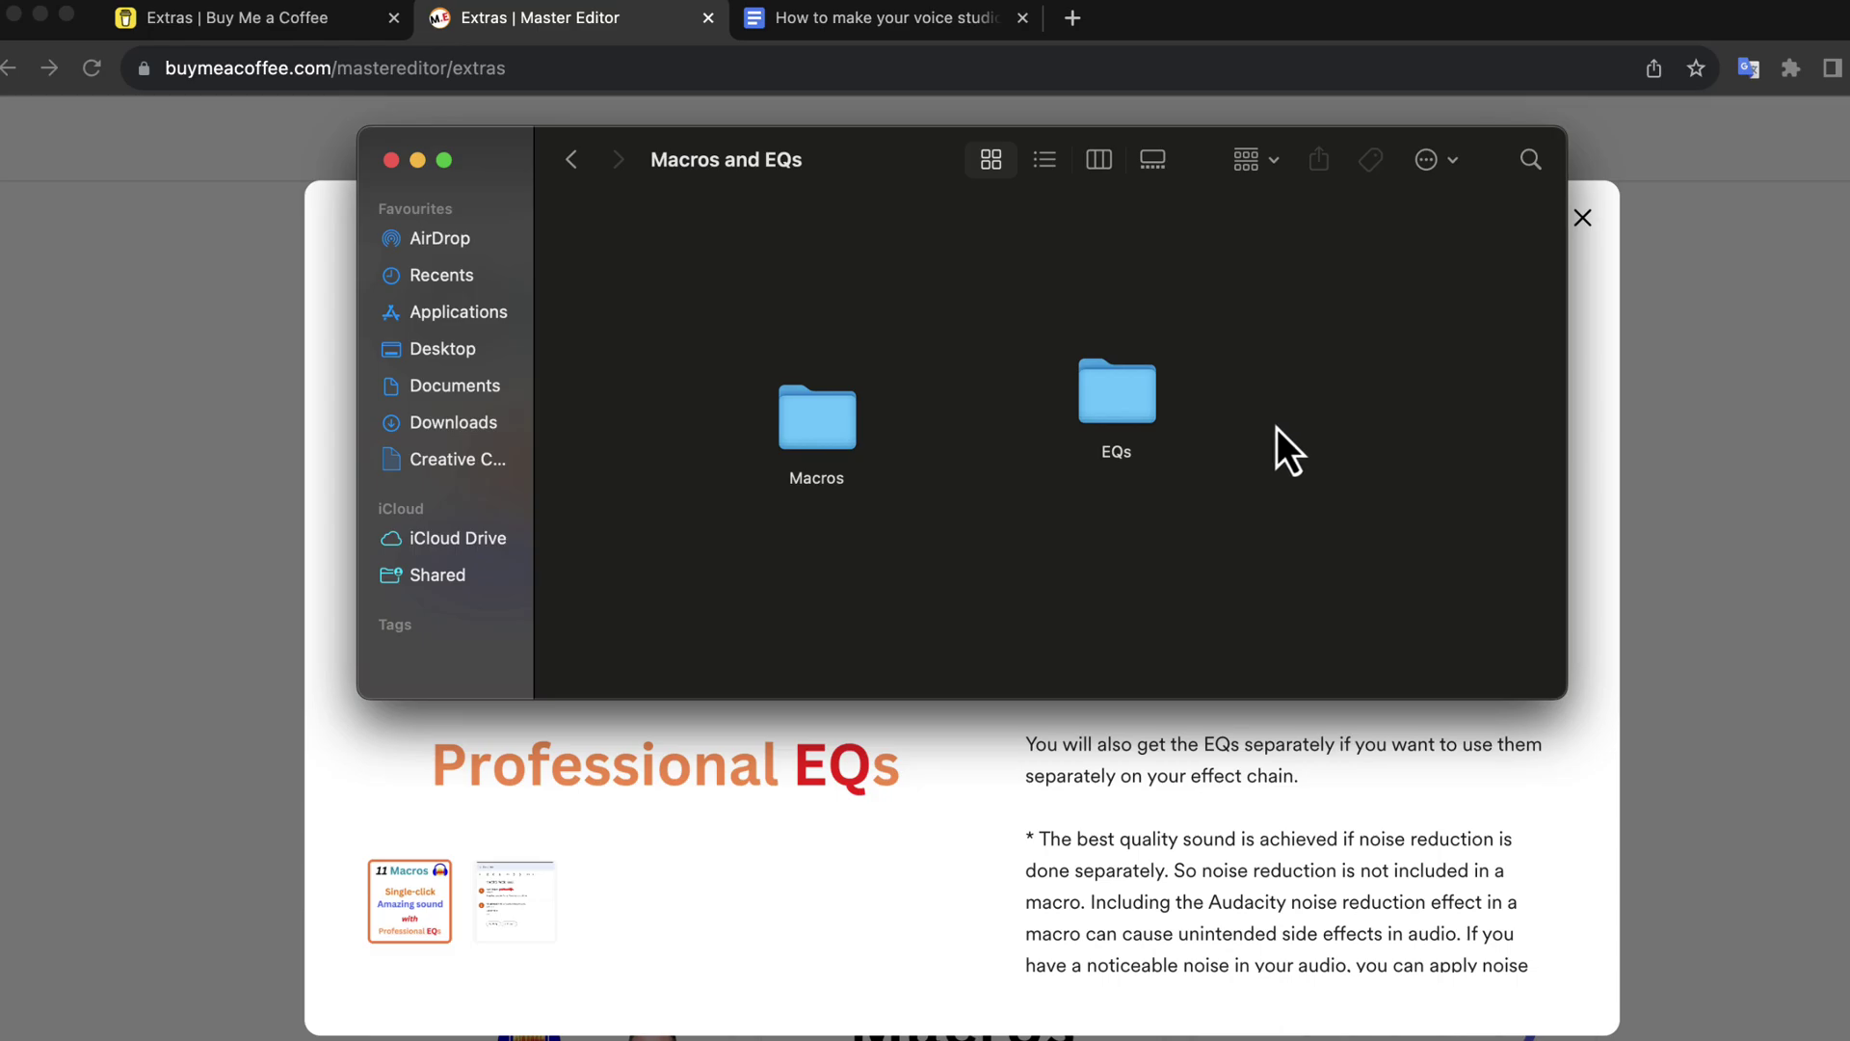
double_click(831, 449)
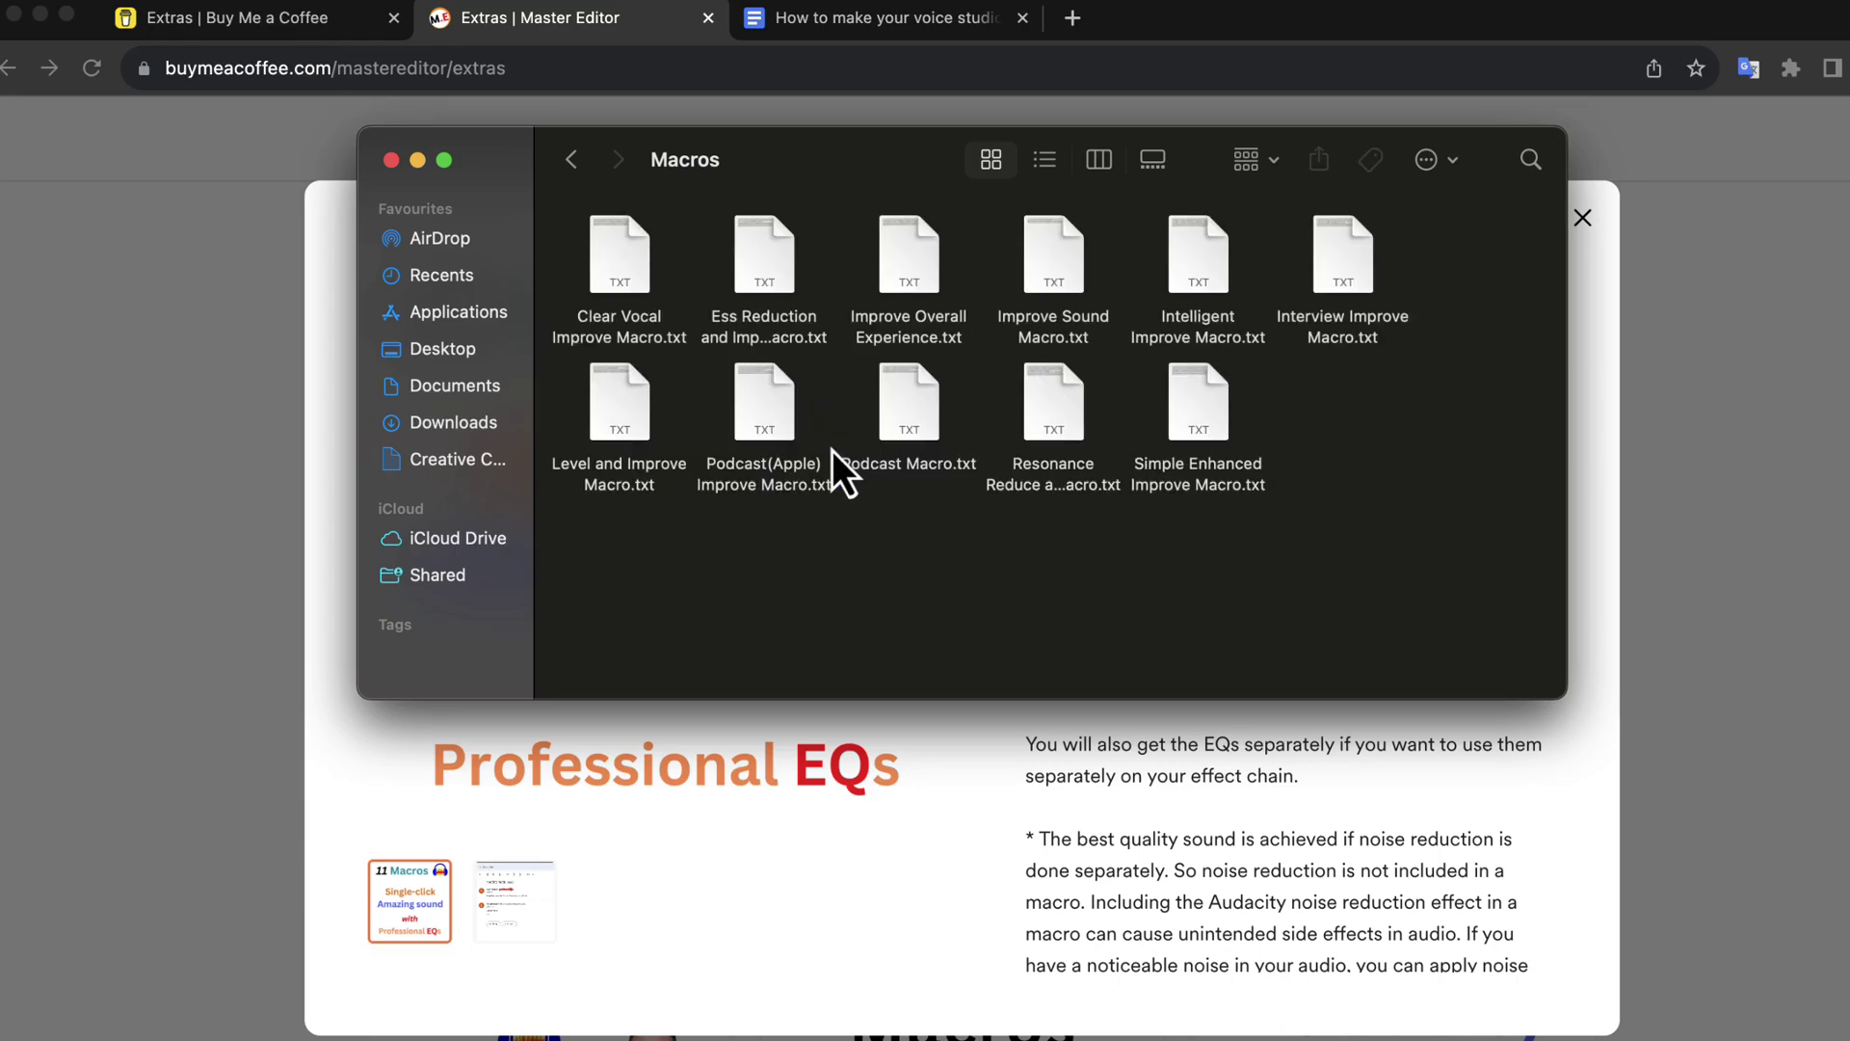
key(super+Tab)
key(super+Tab)
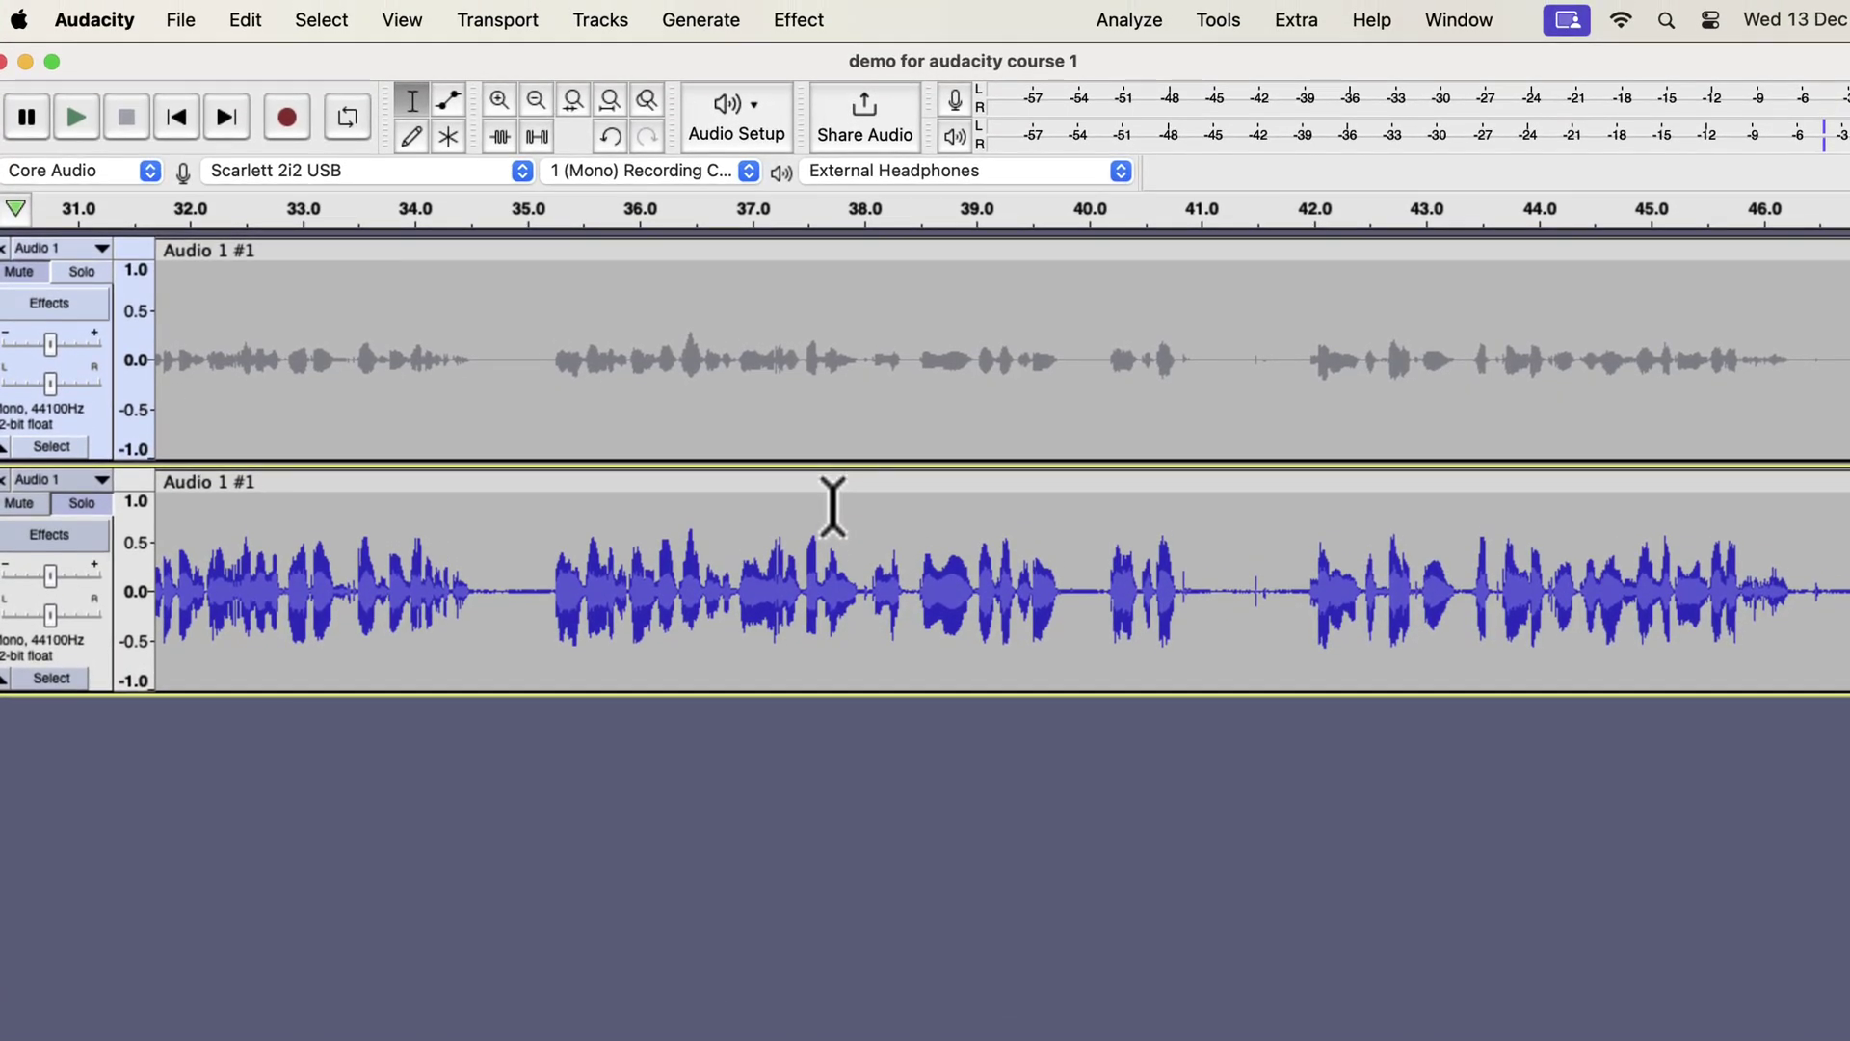
Step: Start a macro import from Manage Macros and browse to Sample recording > Macros and EQs > Macros
click(1215, 27)
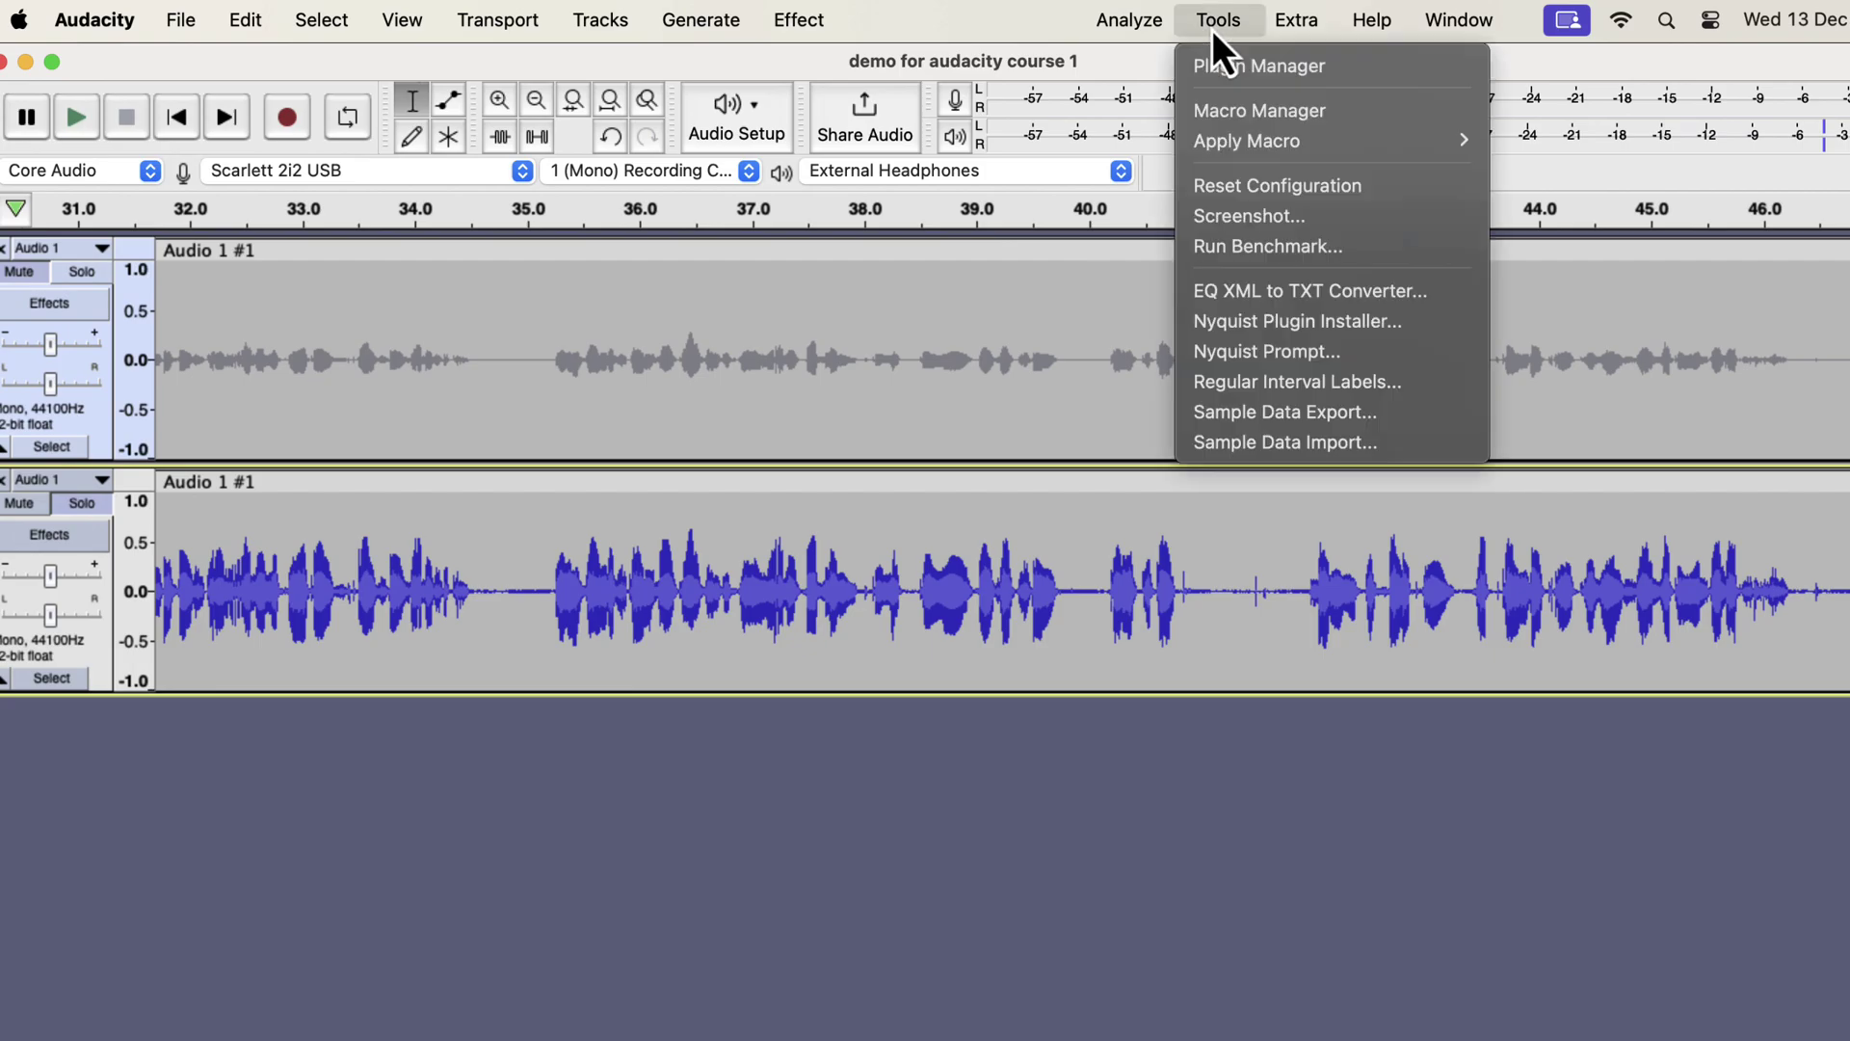
click(1340, 120)
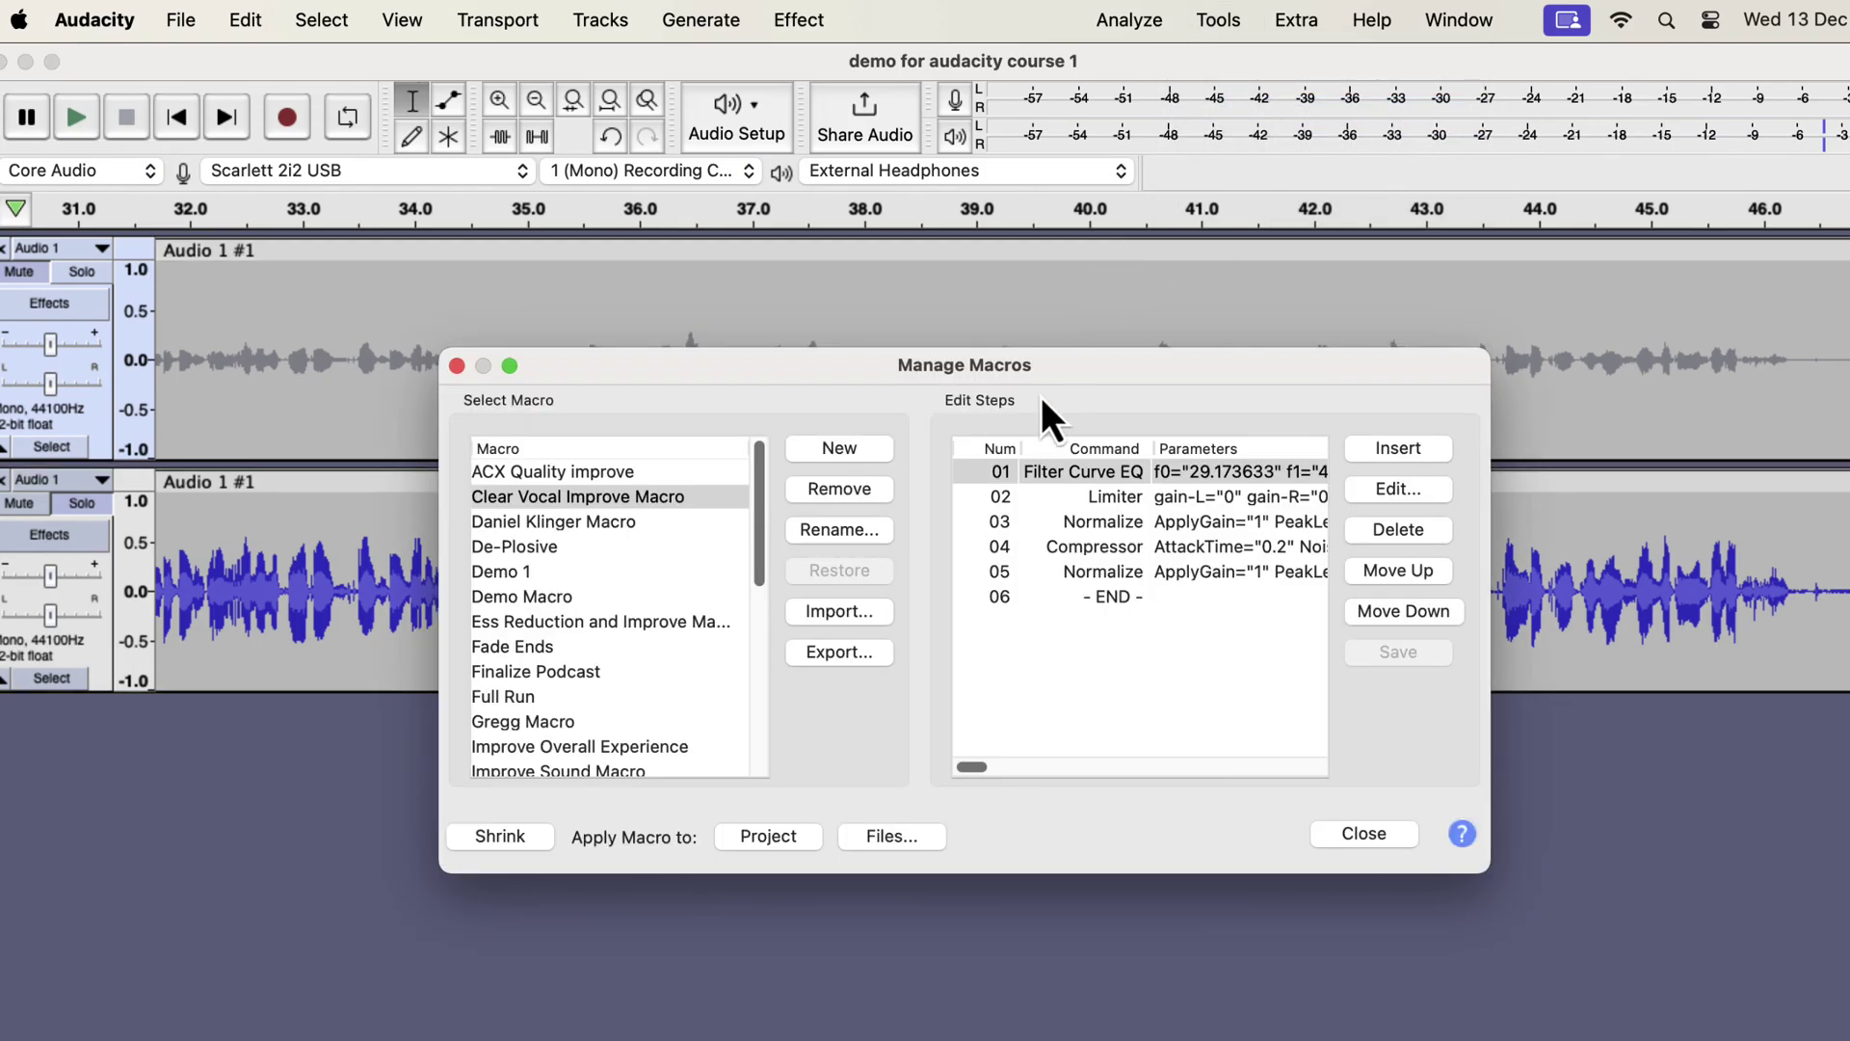
click(850, 615)
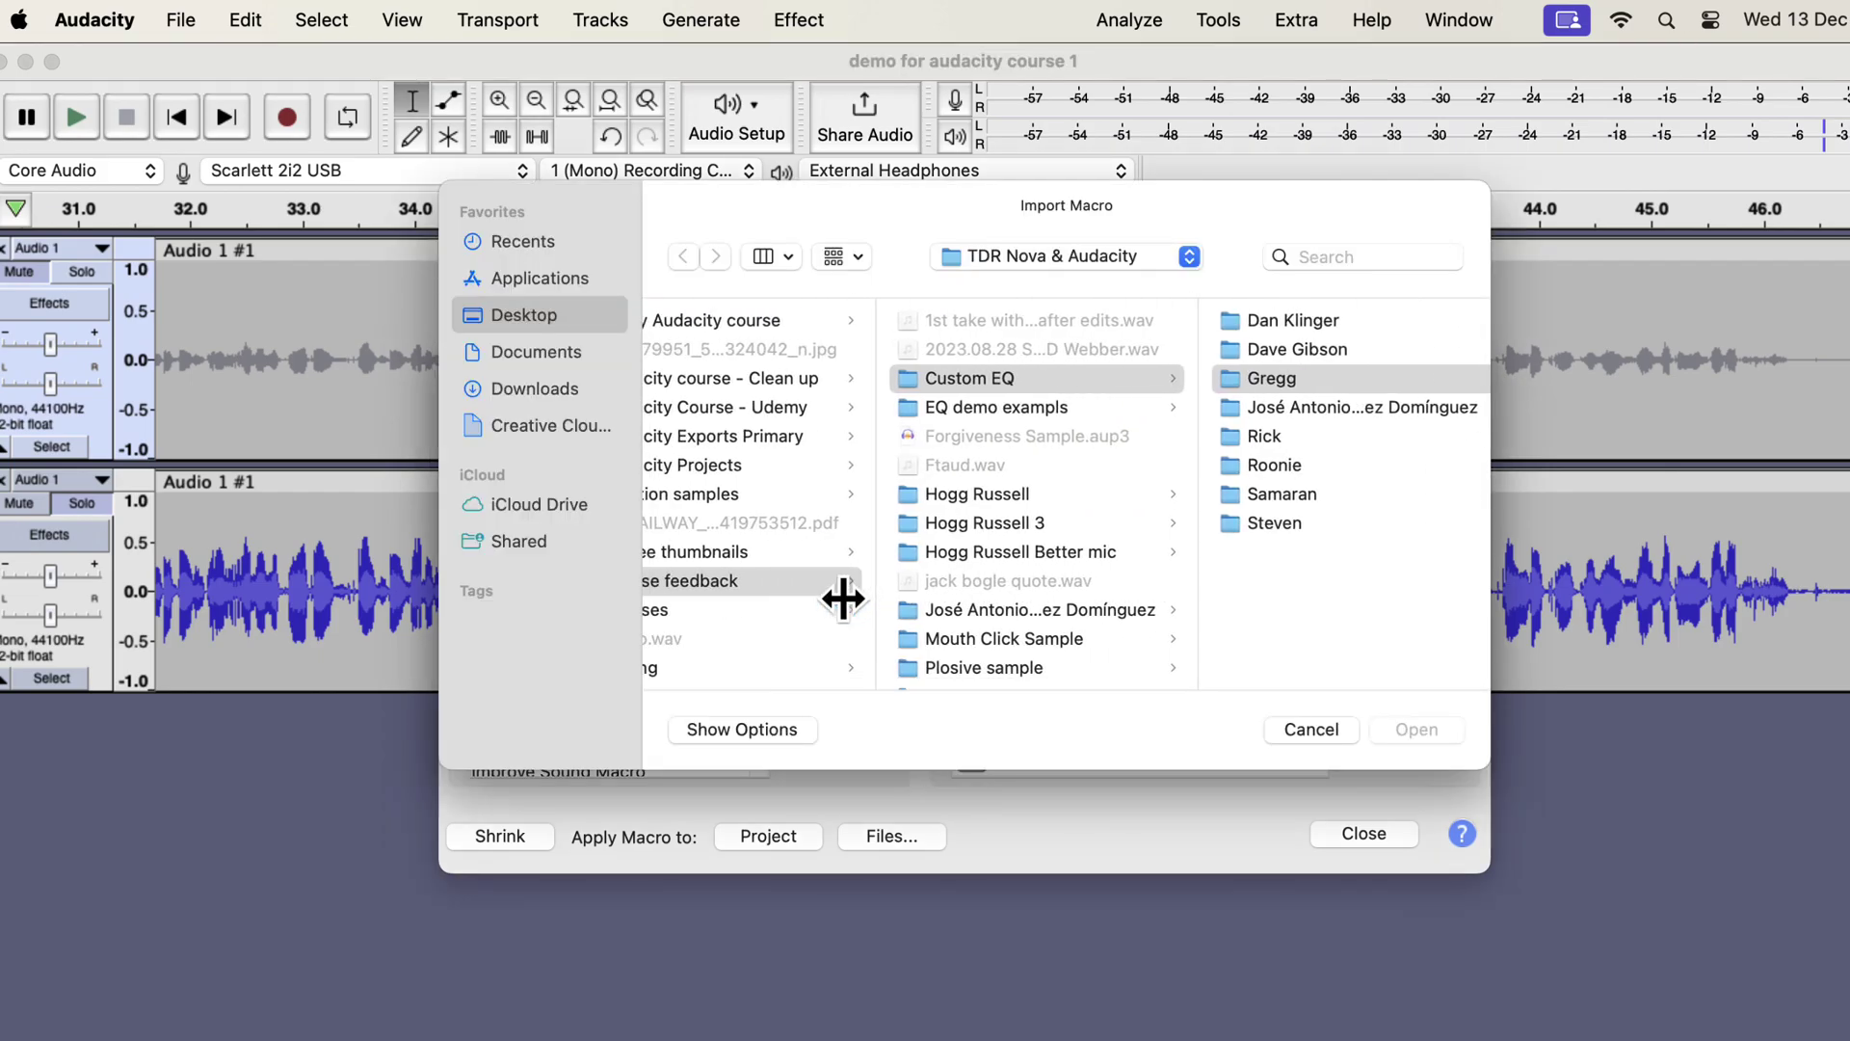
scroll(839, 593, down, 5)
click(839, 578)
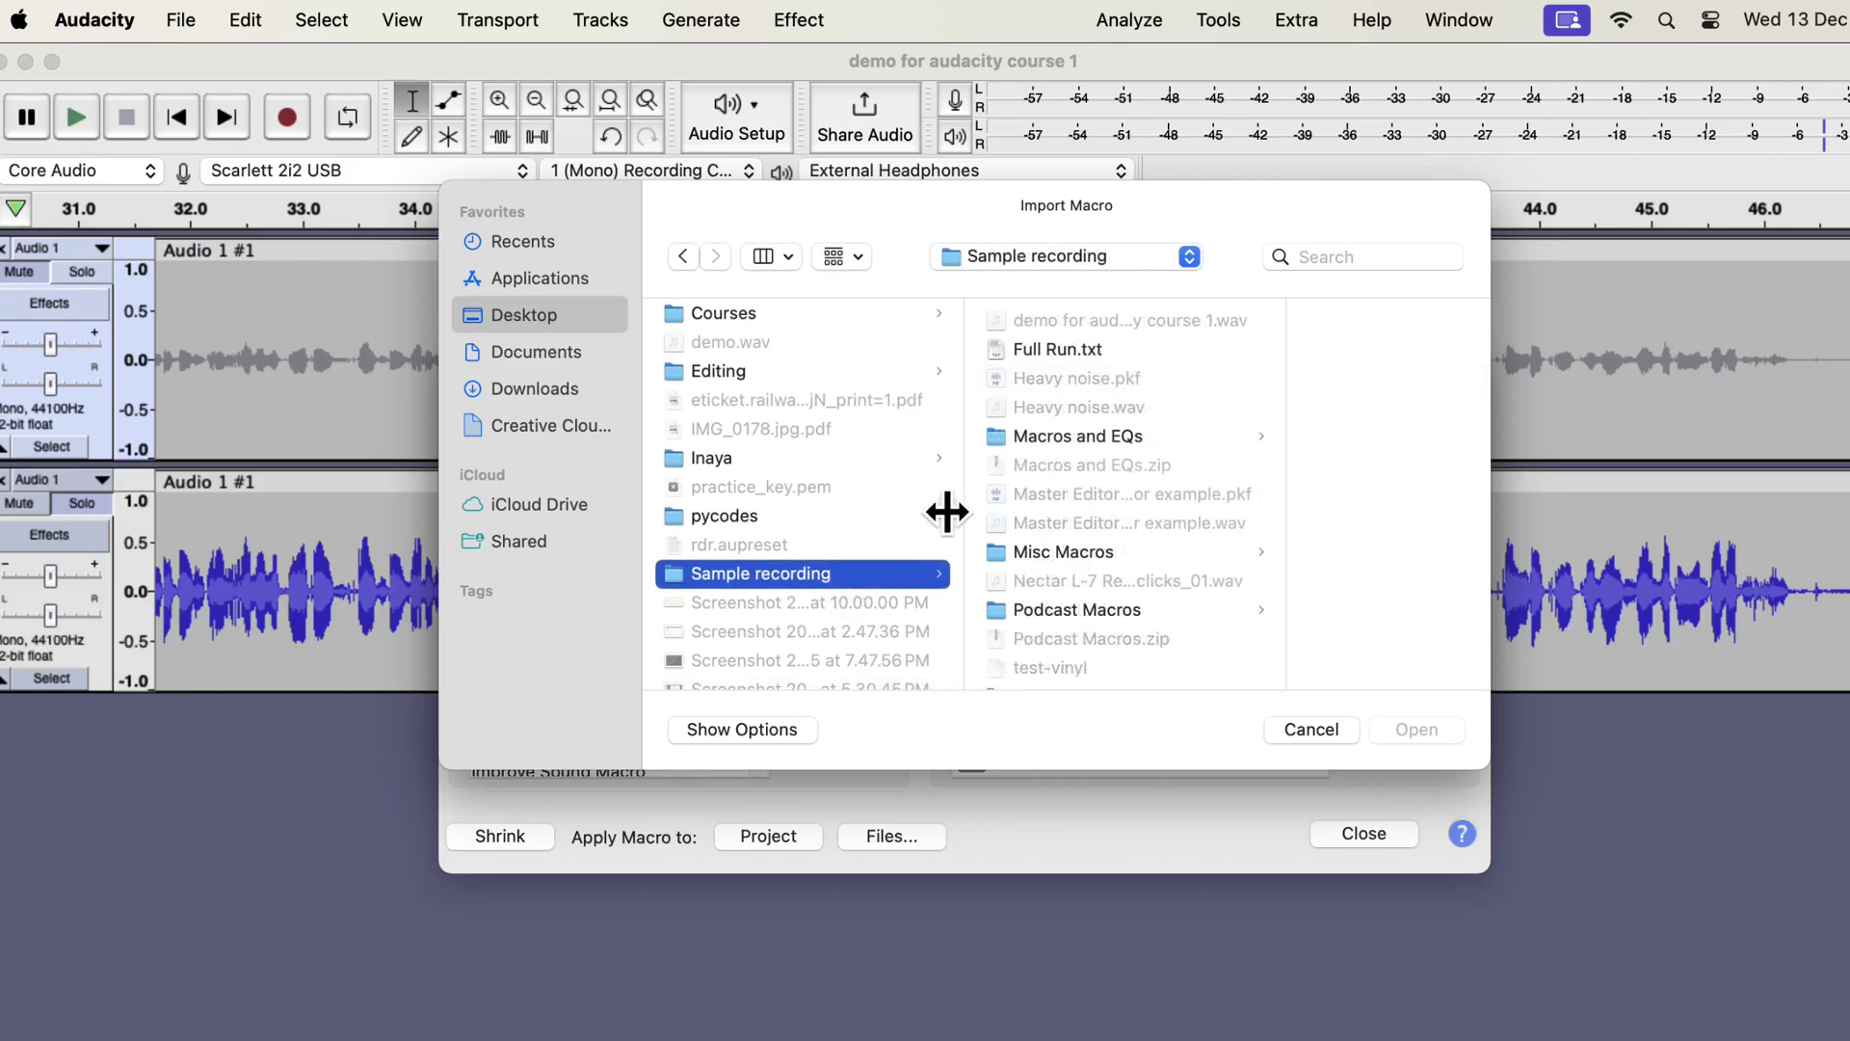
click(1078, 436)
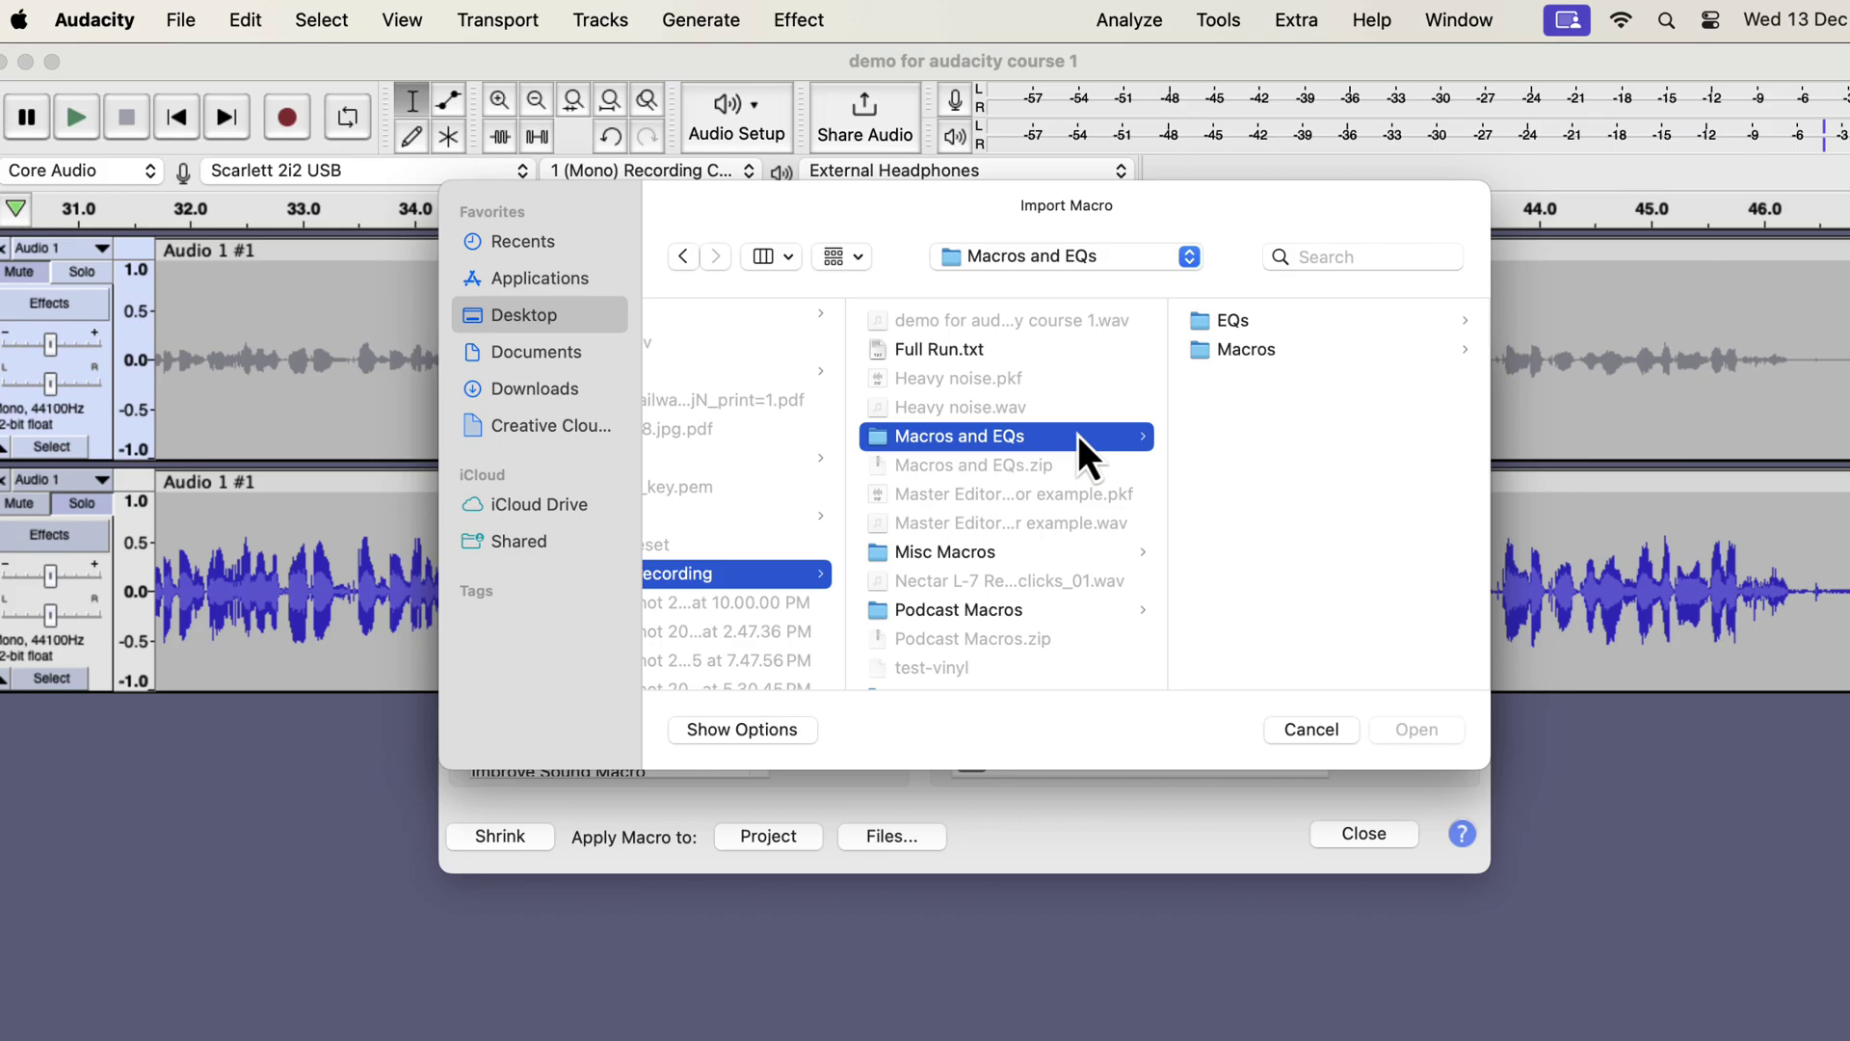
click(1316, 352)
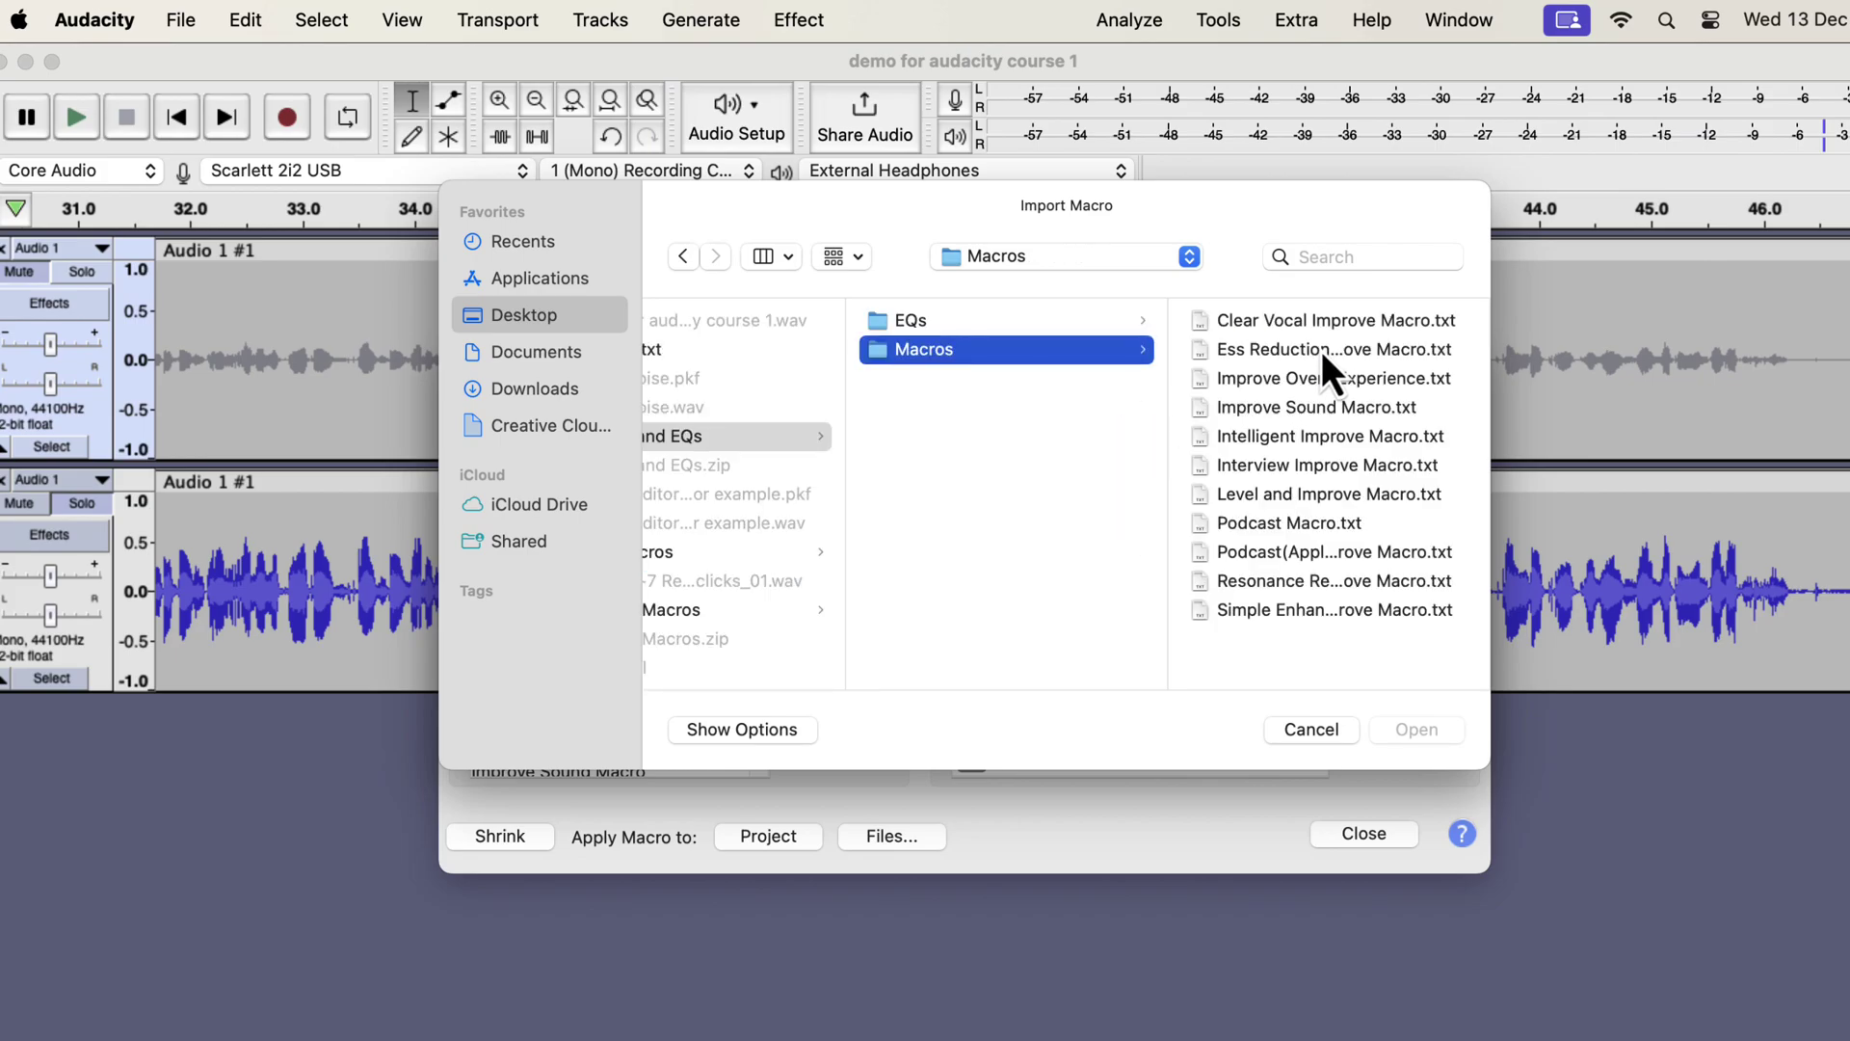
Step: Preview several macro files, then import Improve Sound Macro.txt
click(1308, 322)
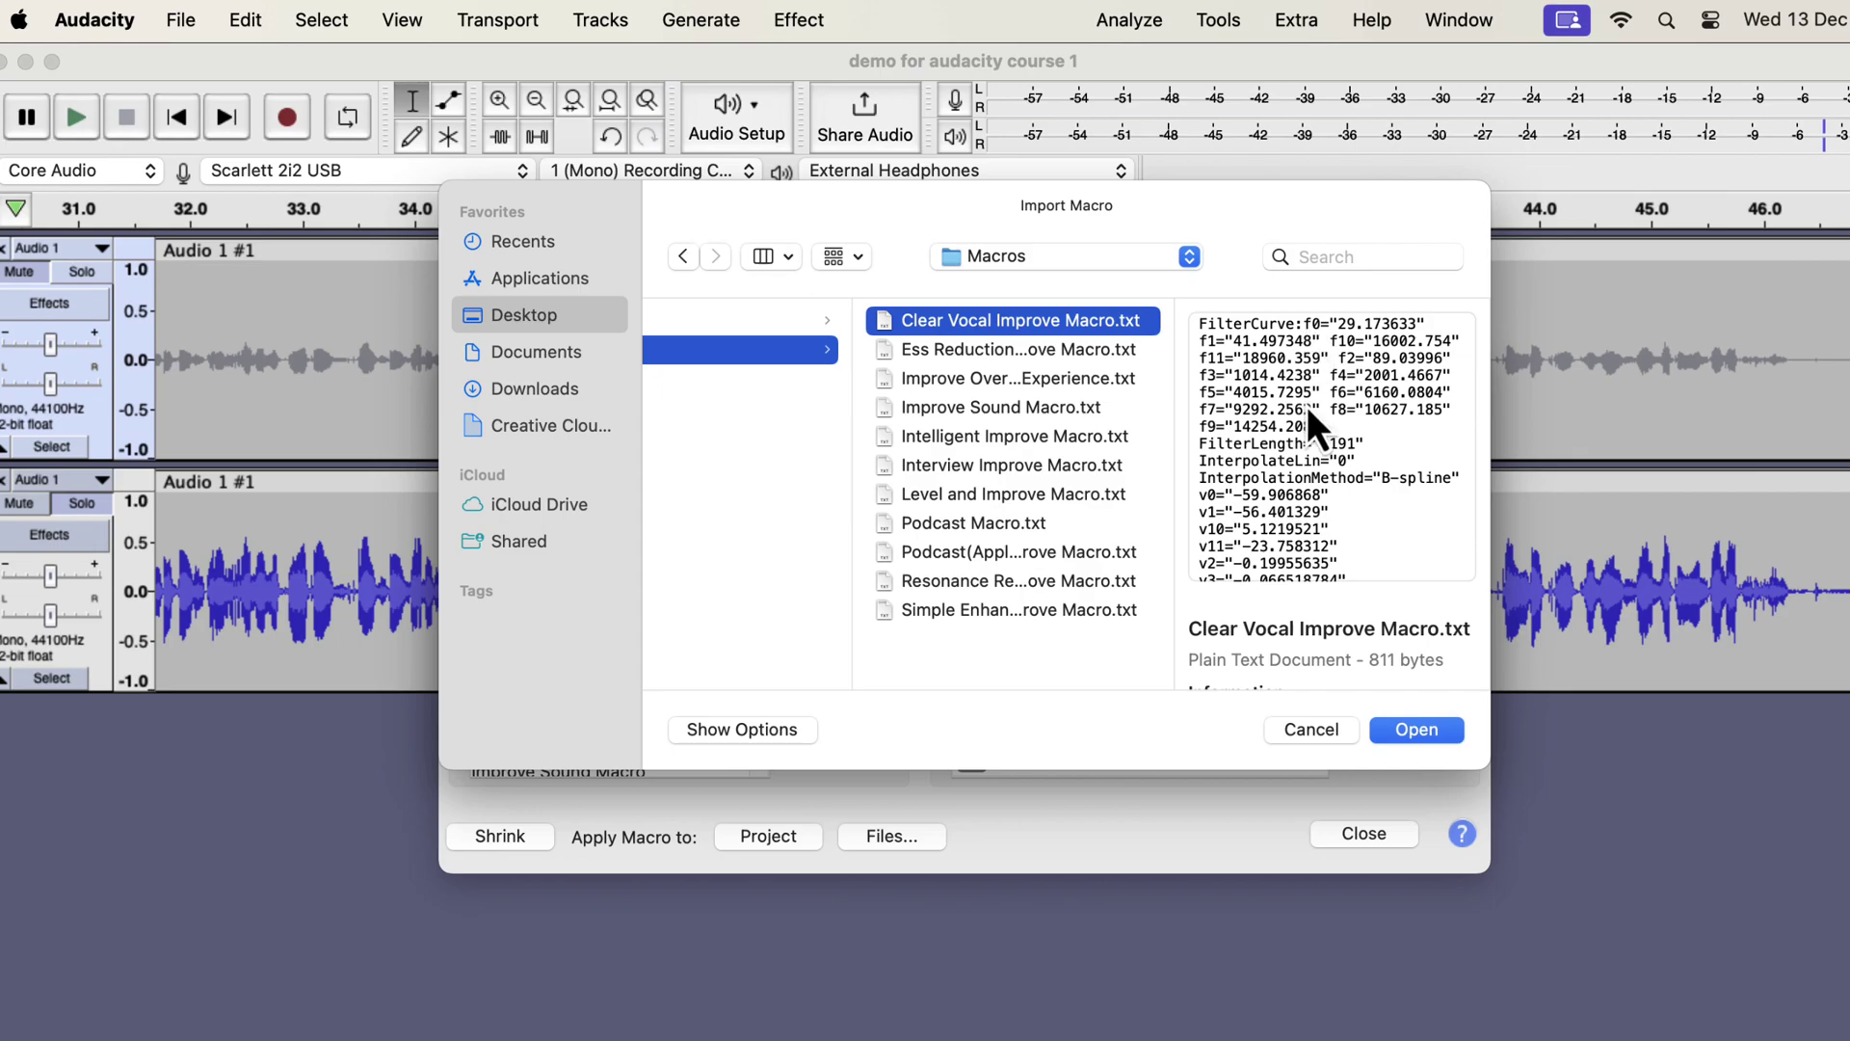
click(1059, 352)
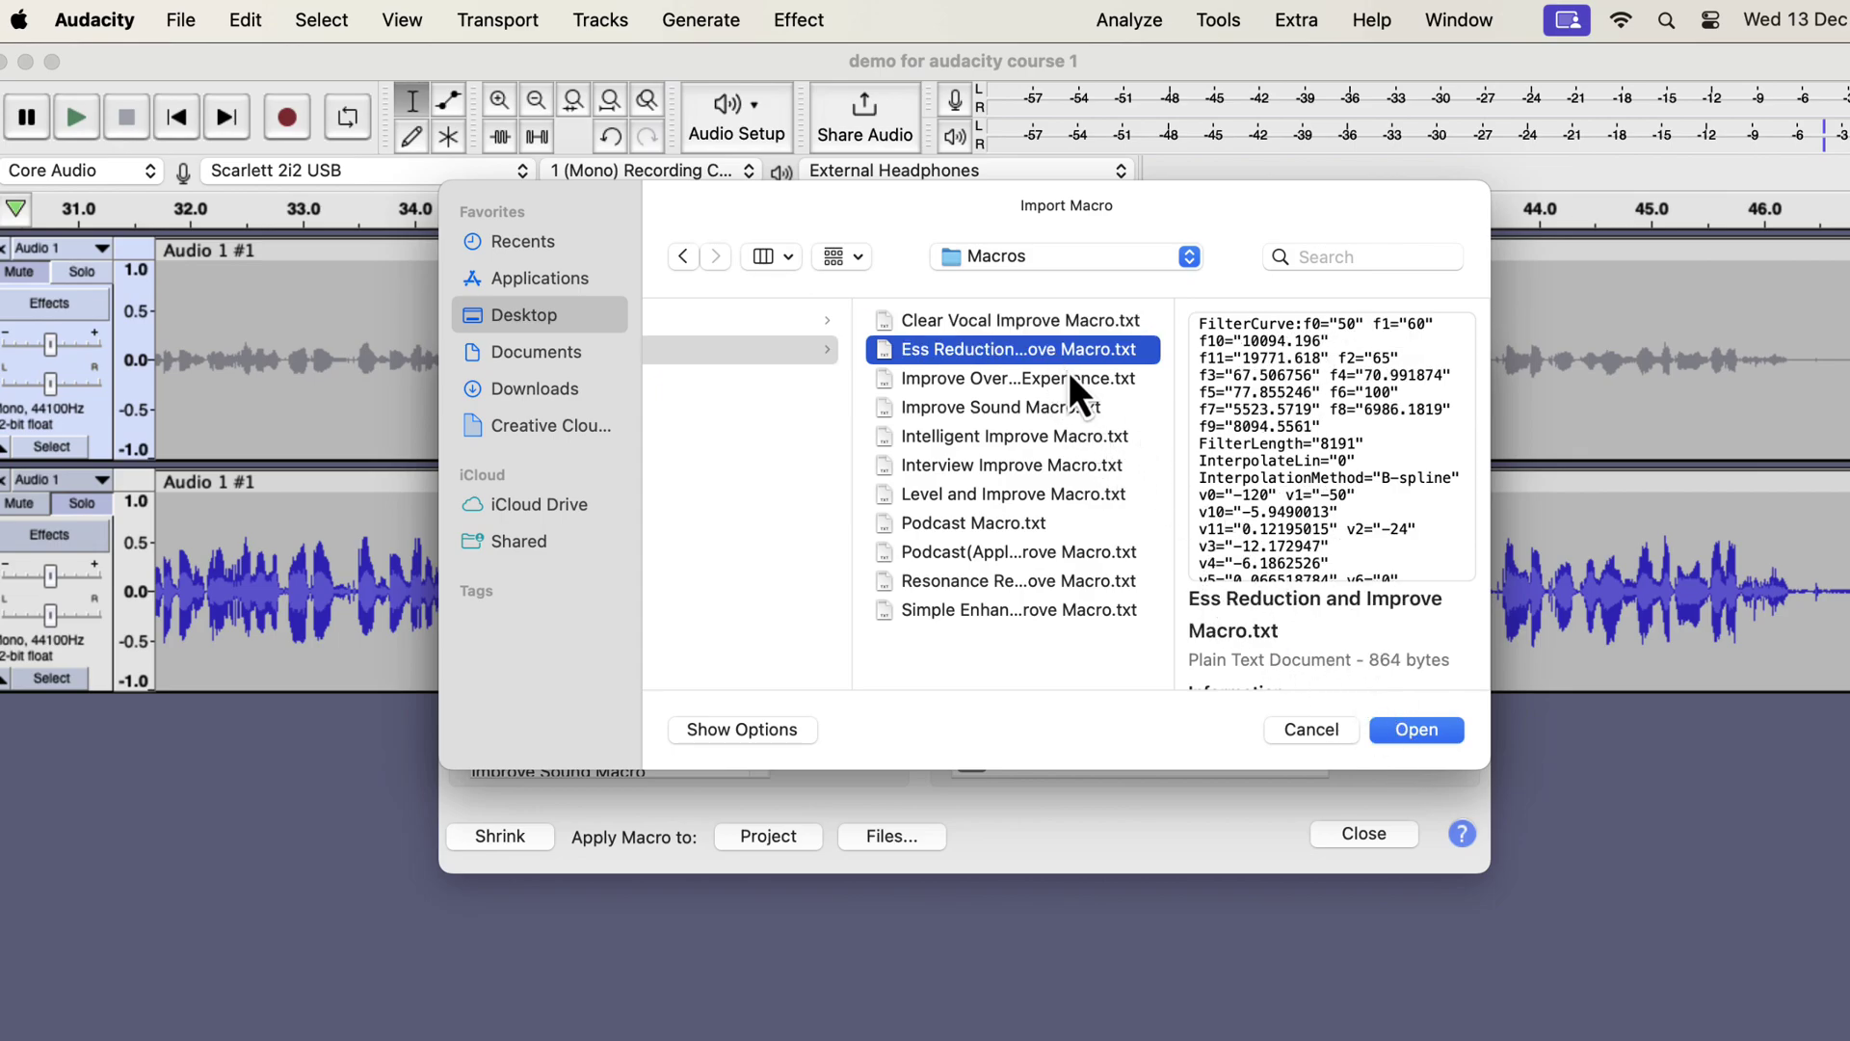
click(1068, 379)
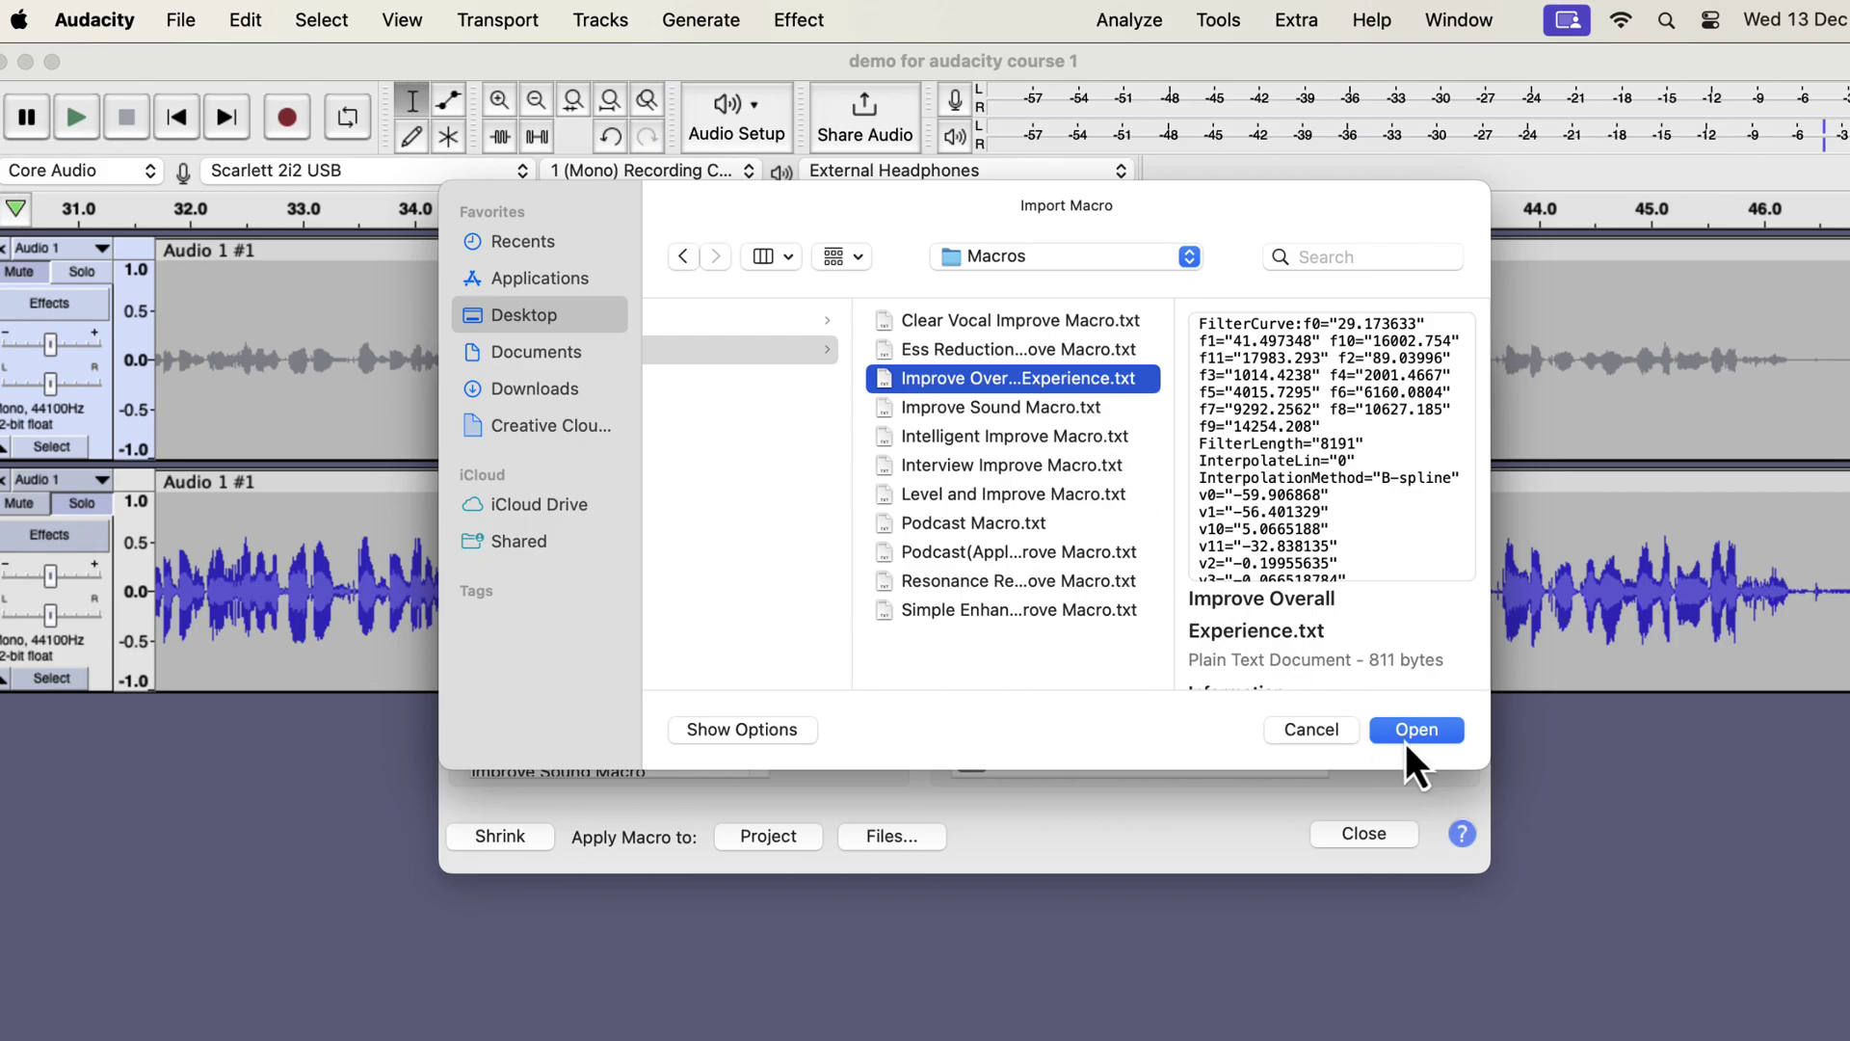
click(1071, 413)
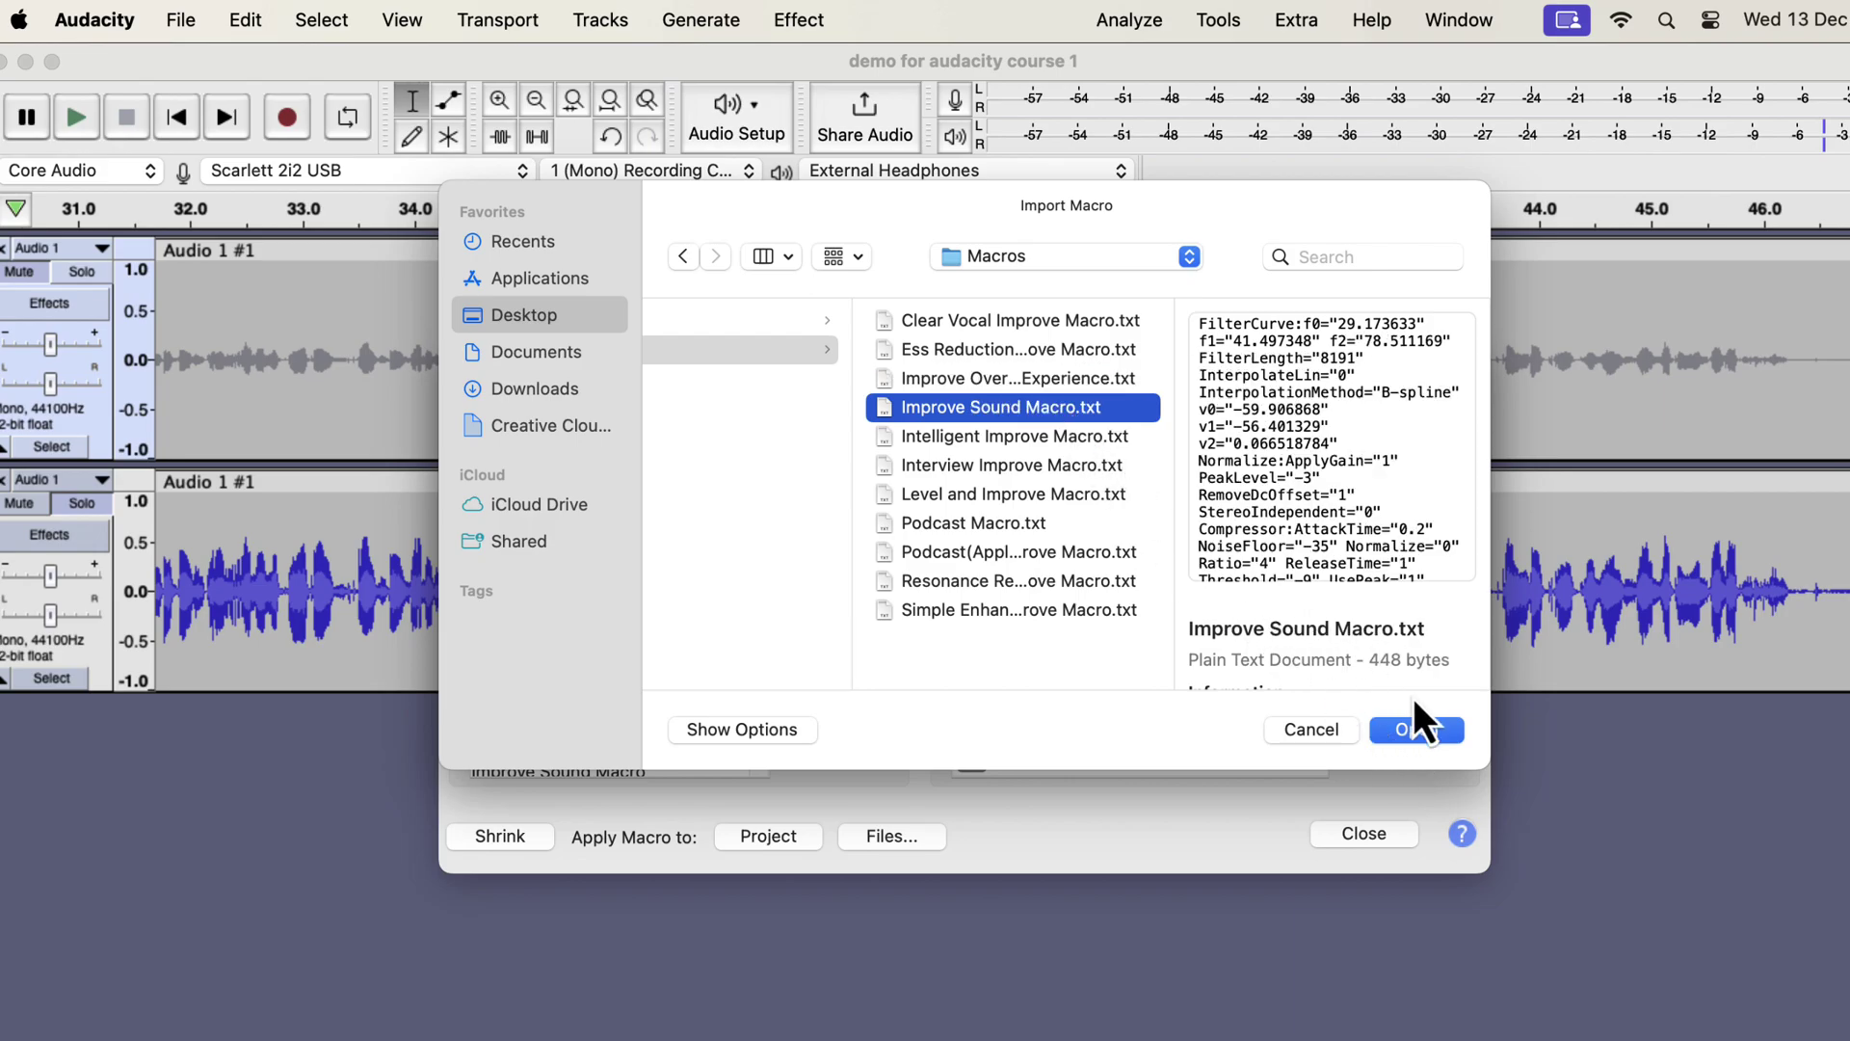
click(1411, 732)
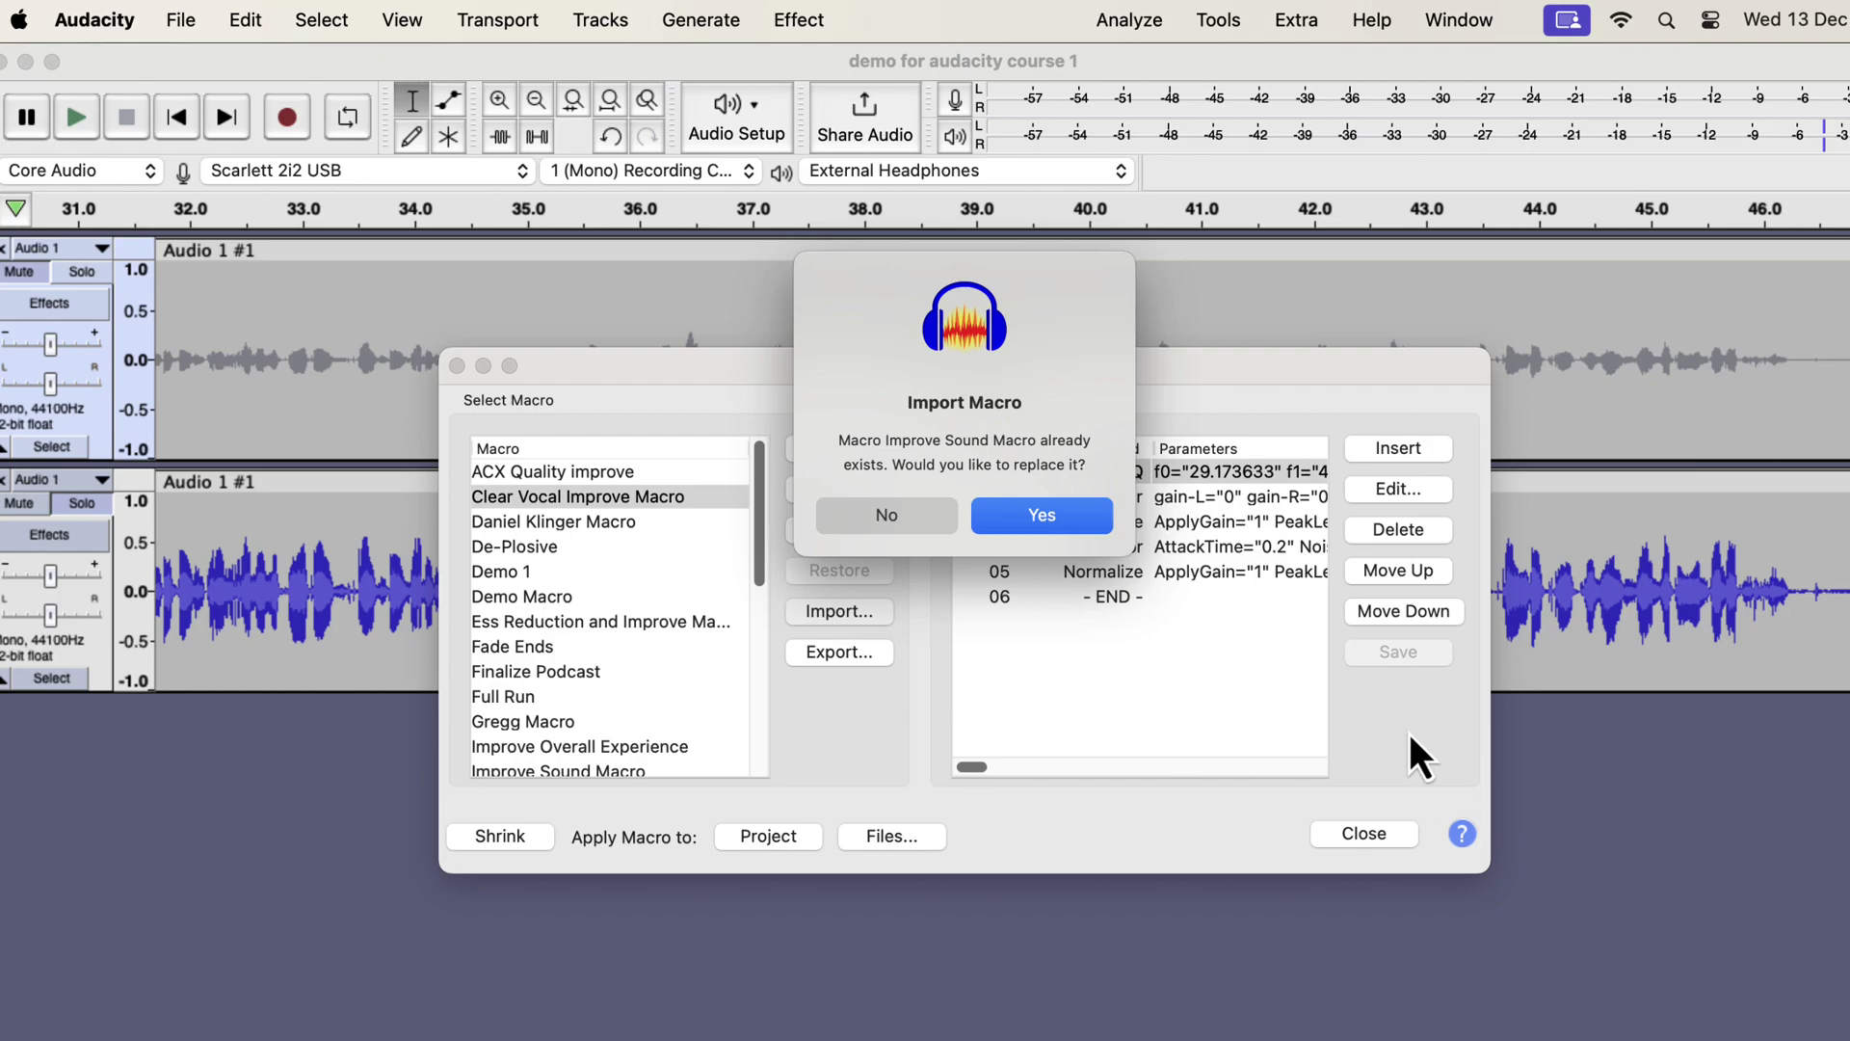
Step: Decline replacing the existing Improve Sound Macro
click(906, 521)
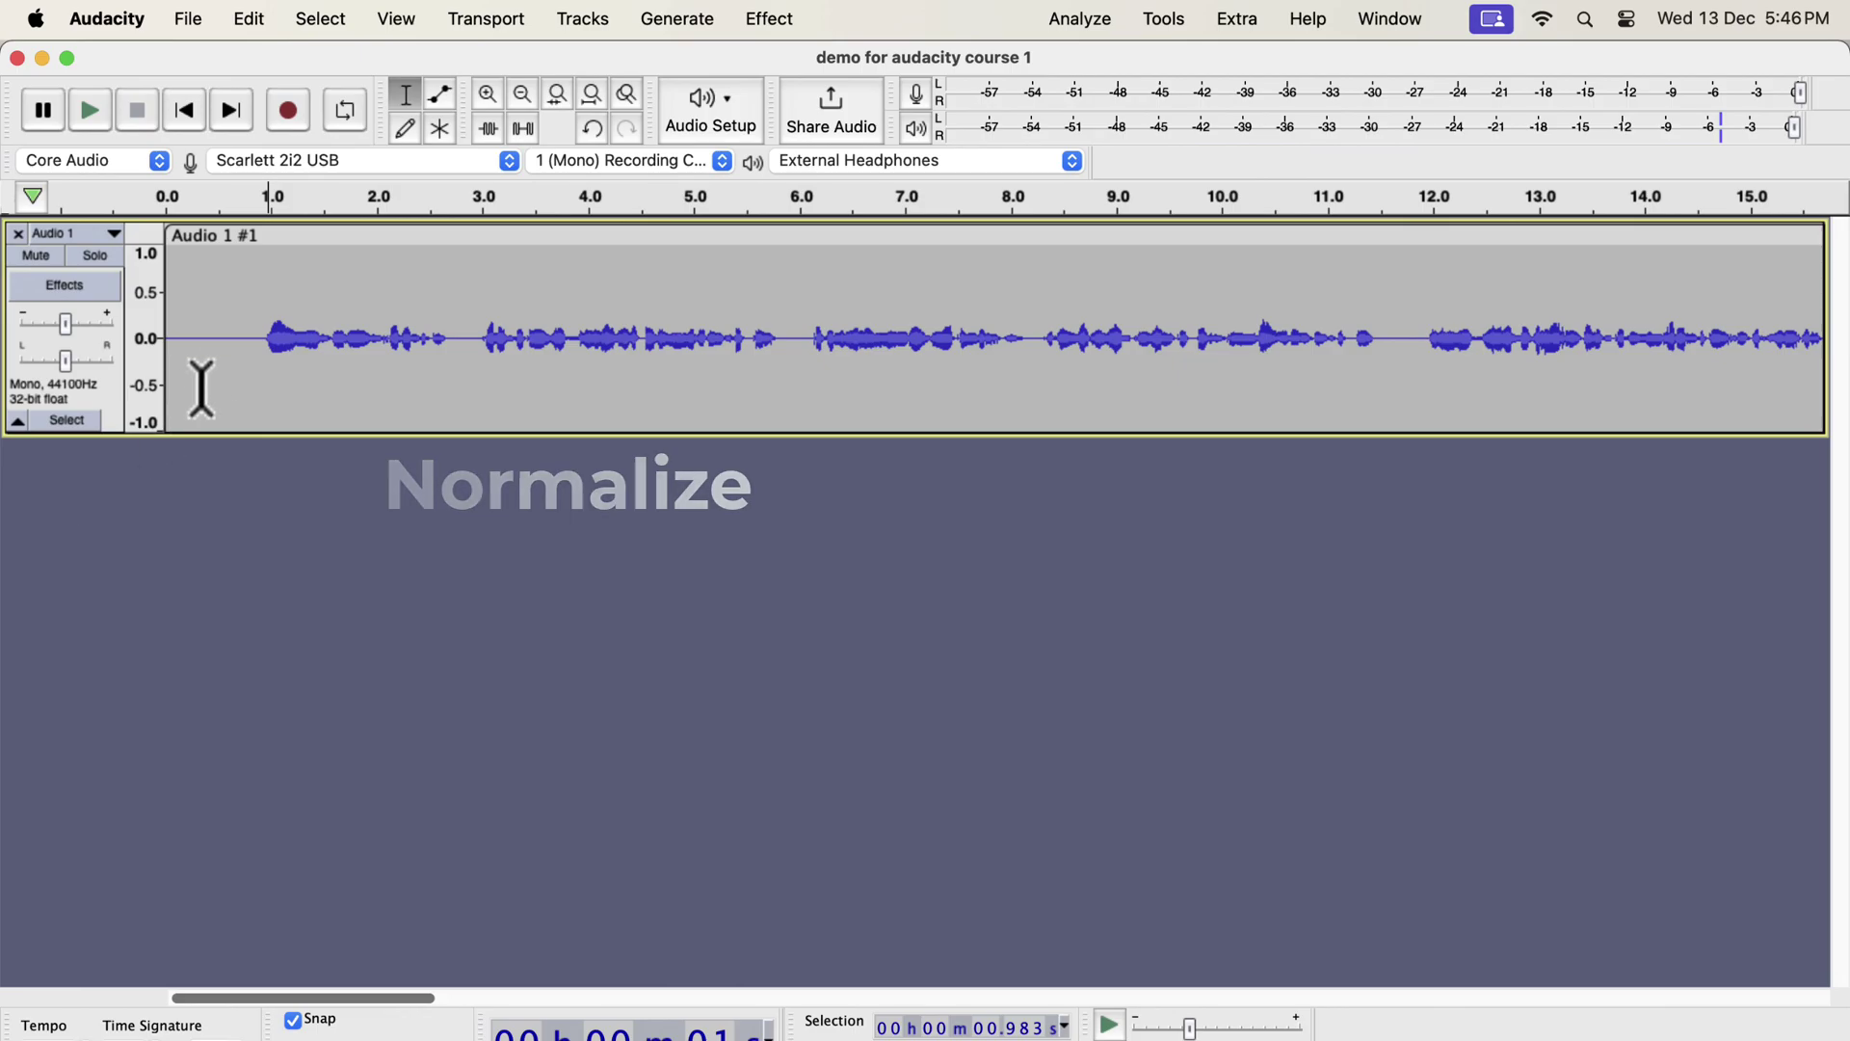
Step: Normalize the whole voice clip to a -3.0 dB peak
double_click(288, 335)
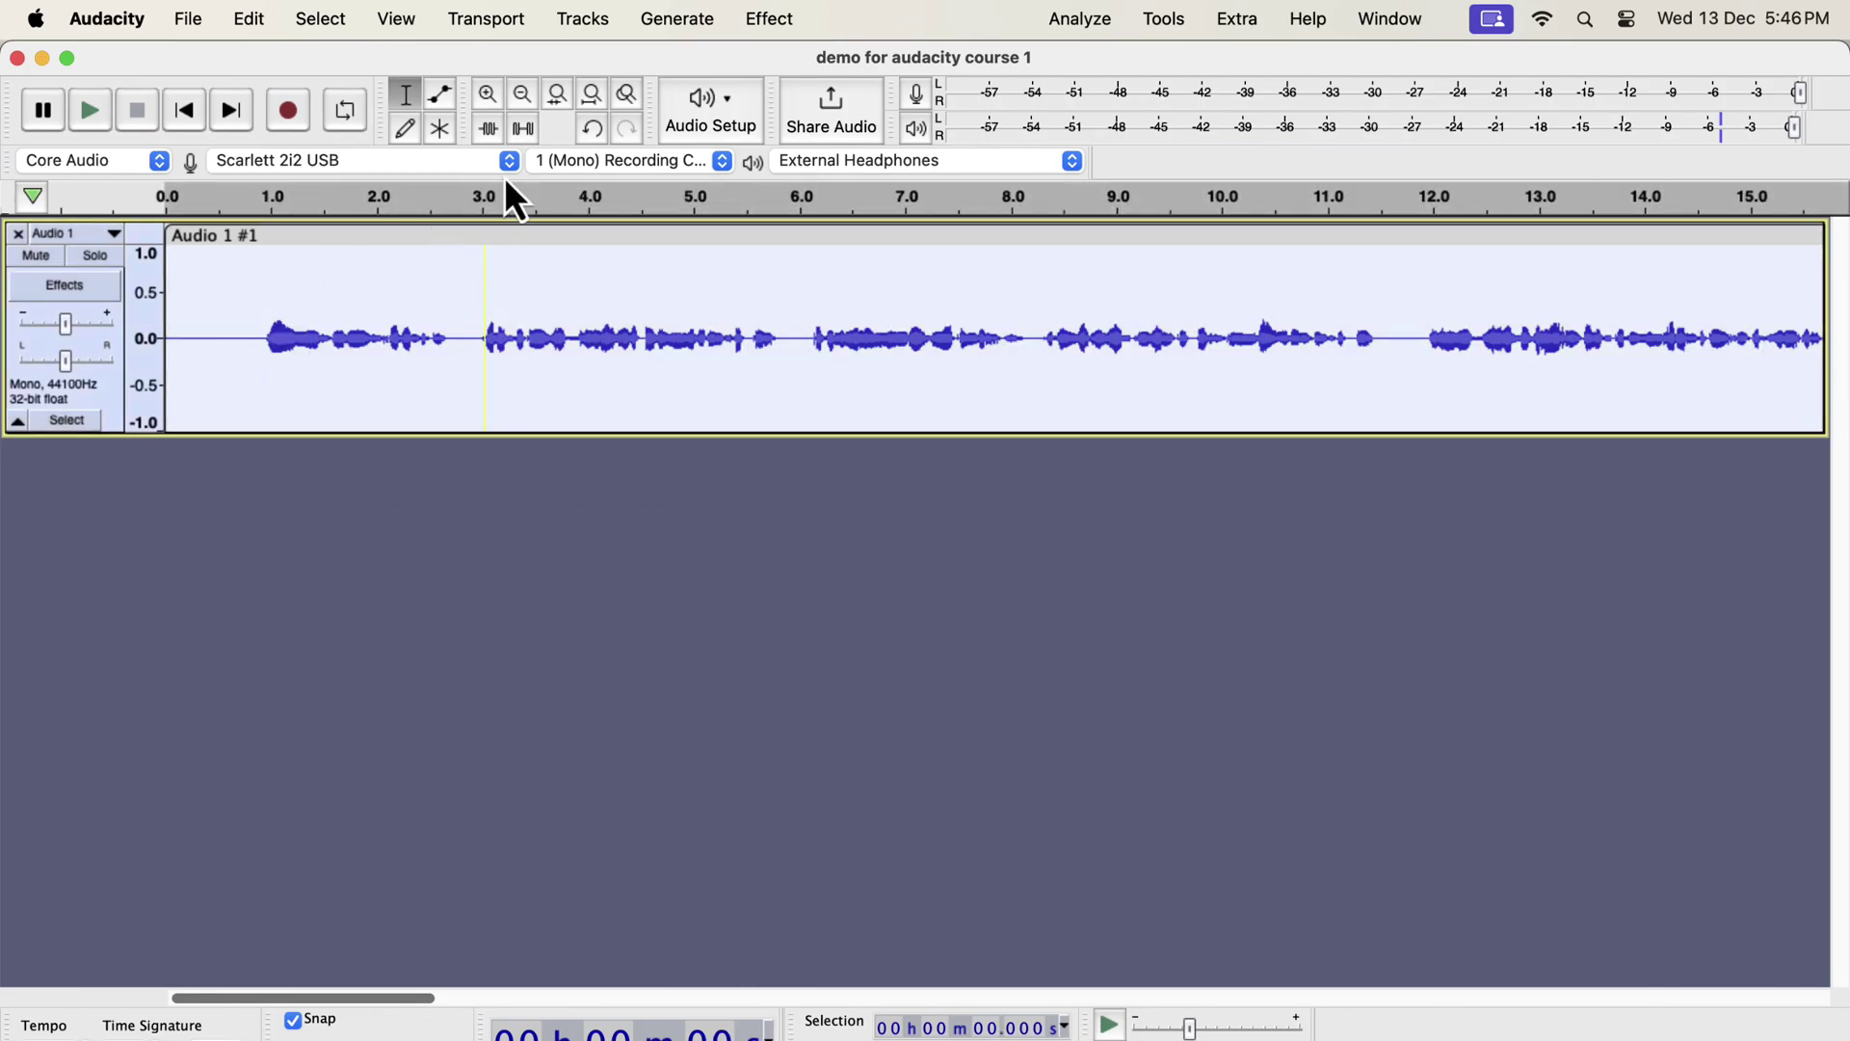
click(766, 22)
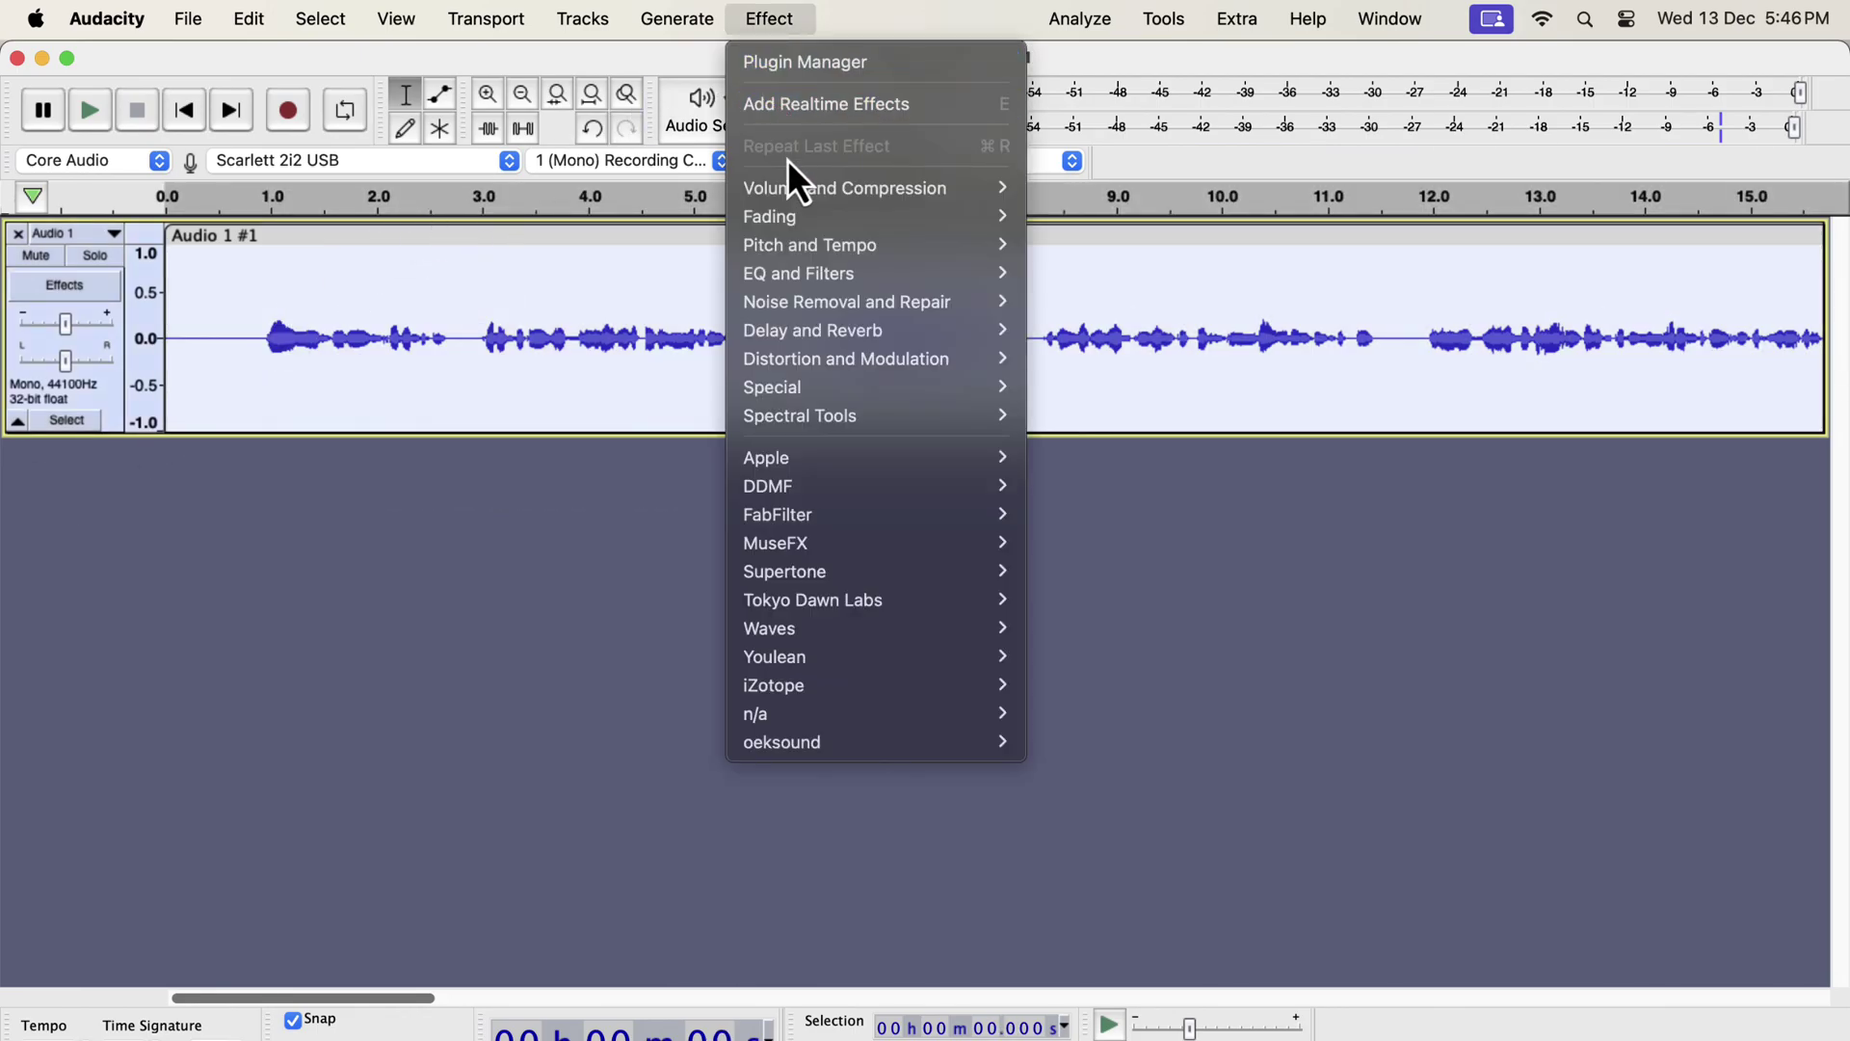
mouse_move(800, 193)
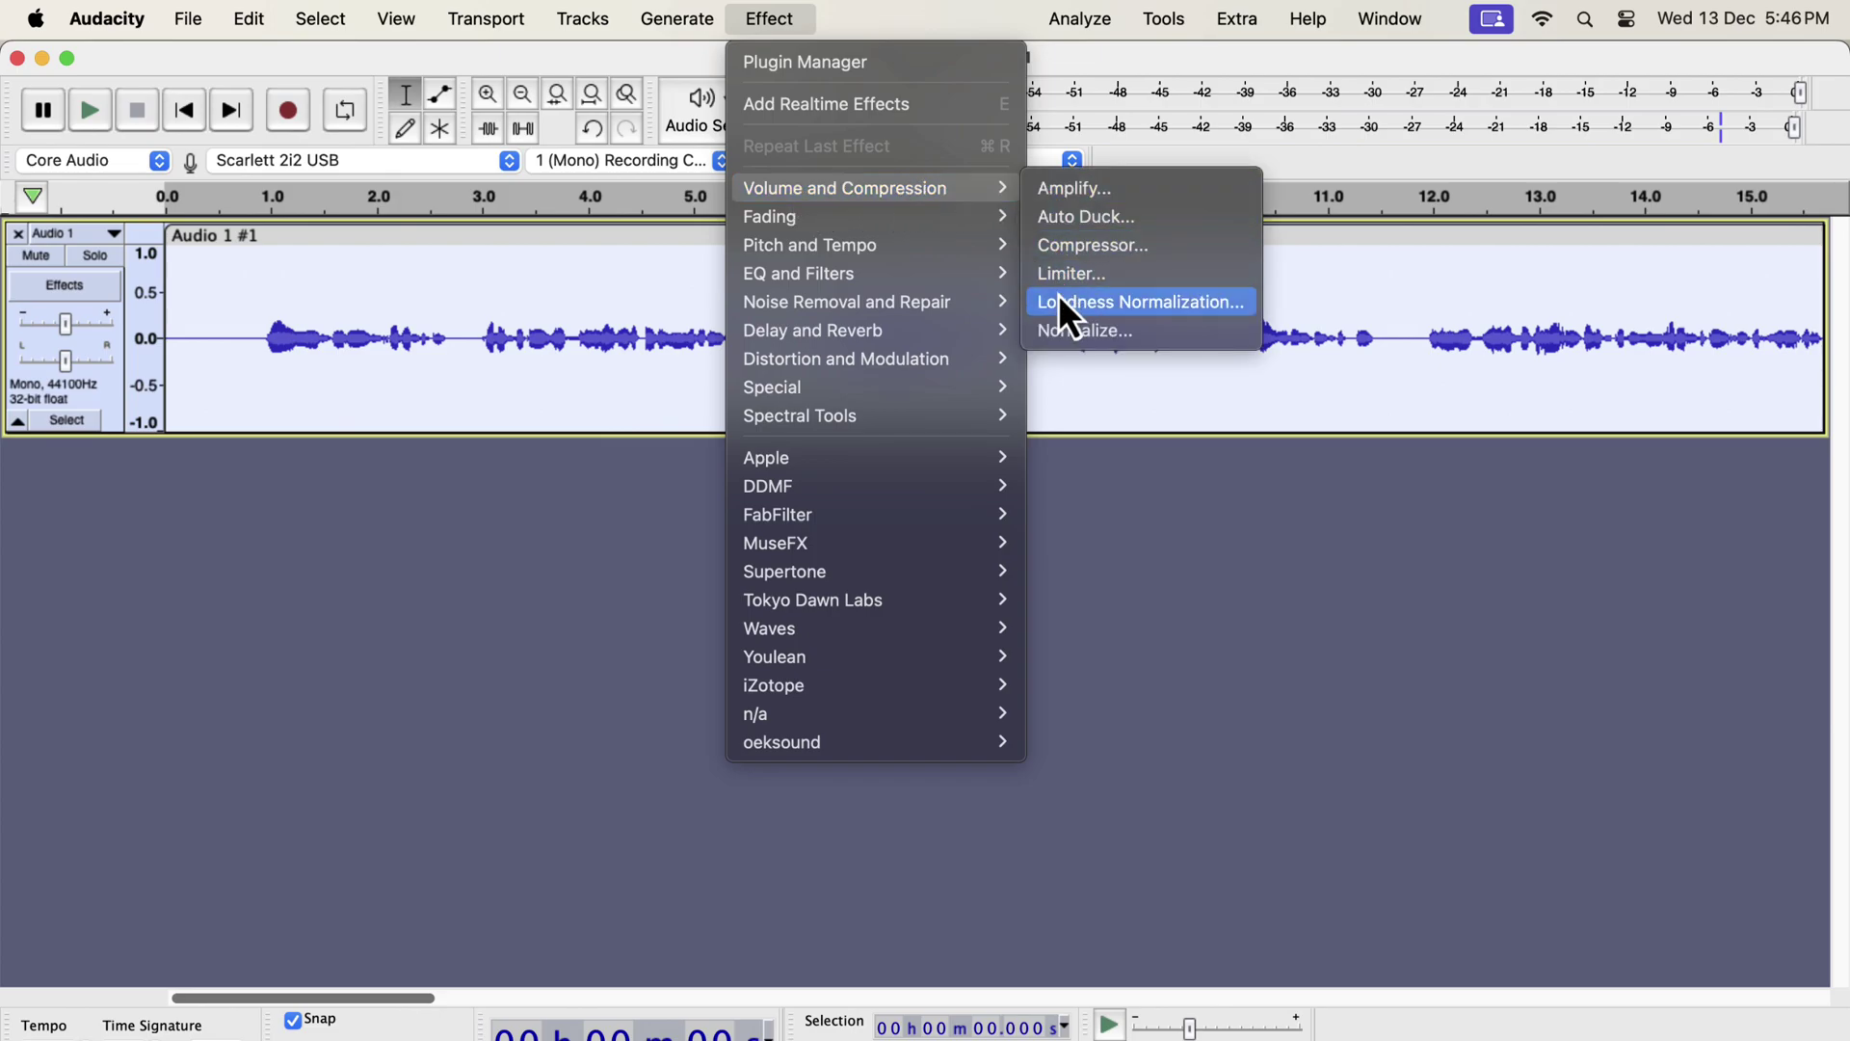
click(1153, 332)
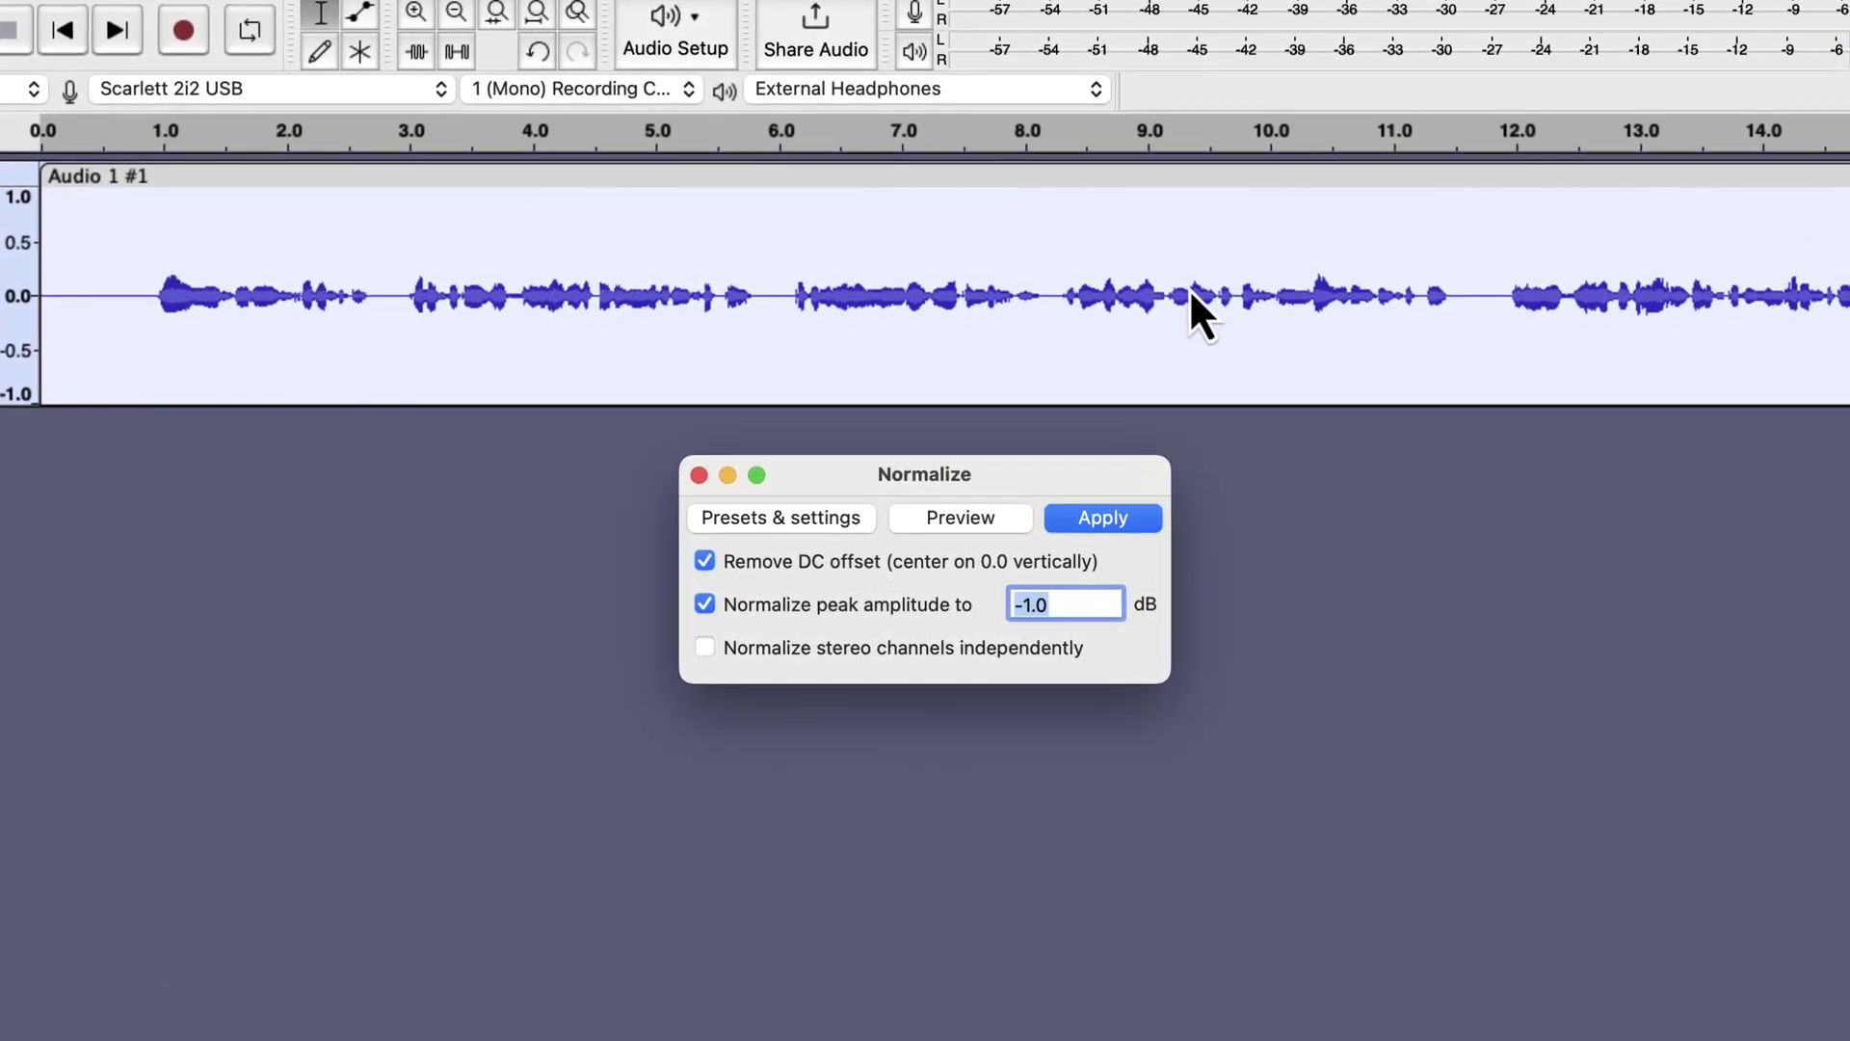
click(1072, 604)
click(1113, 518)
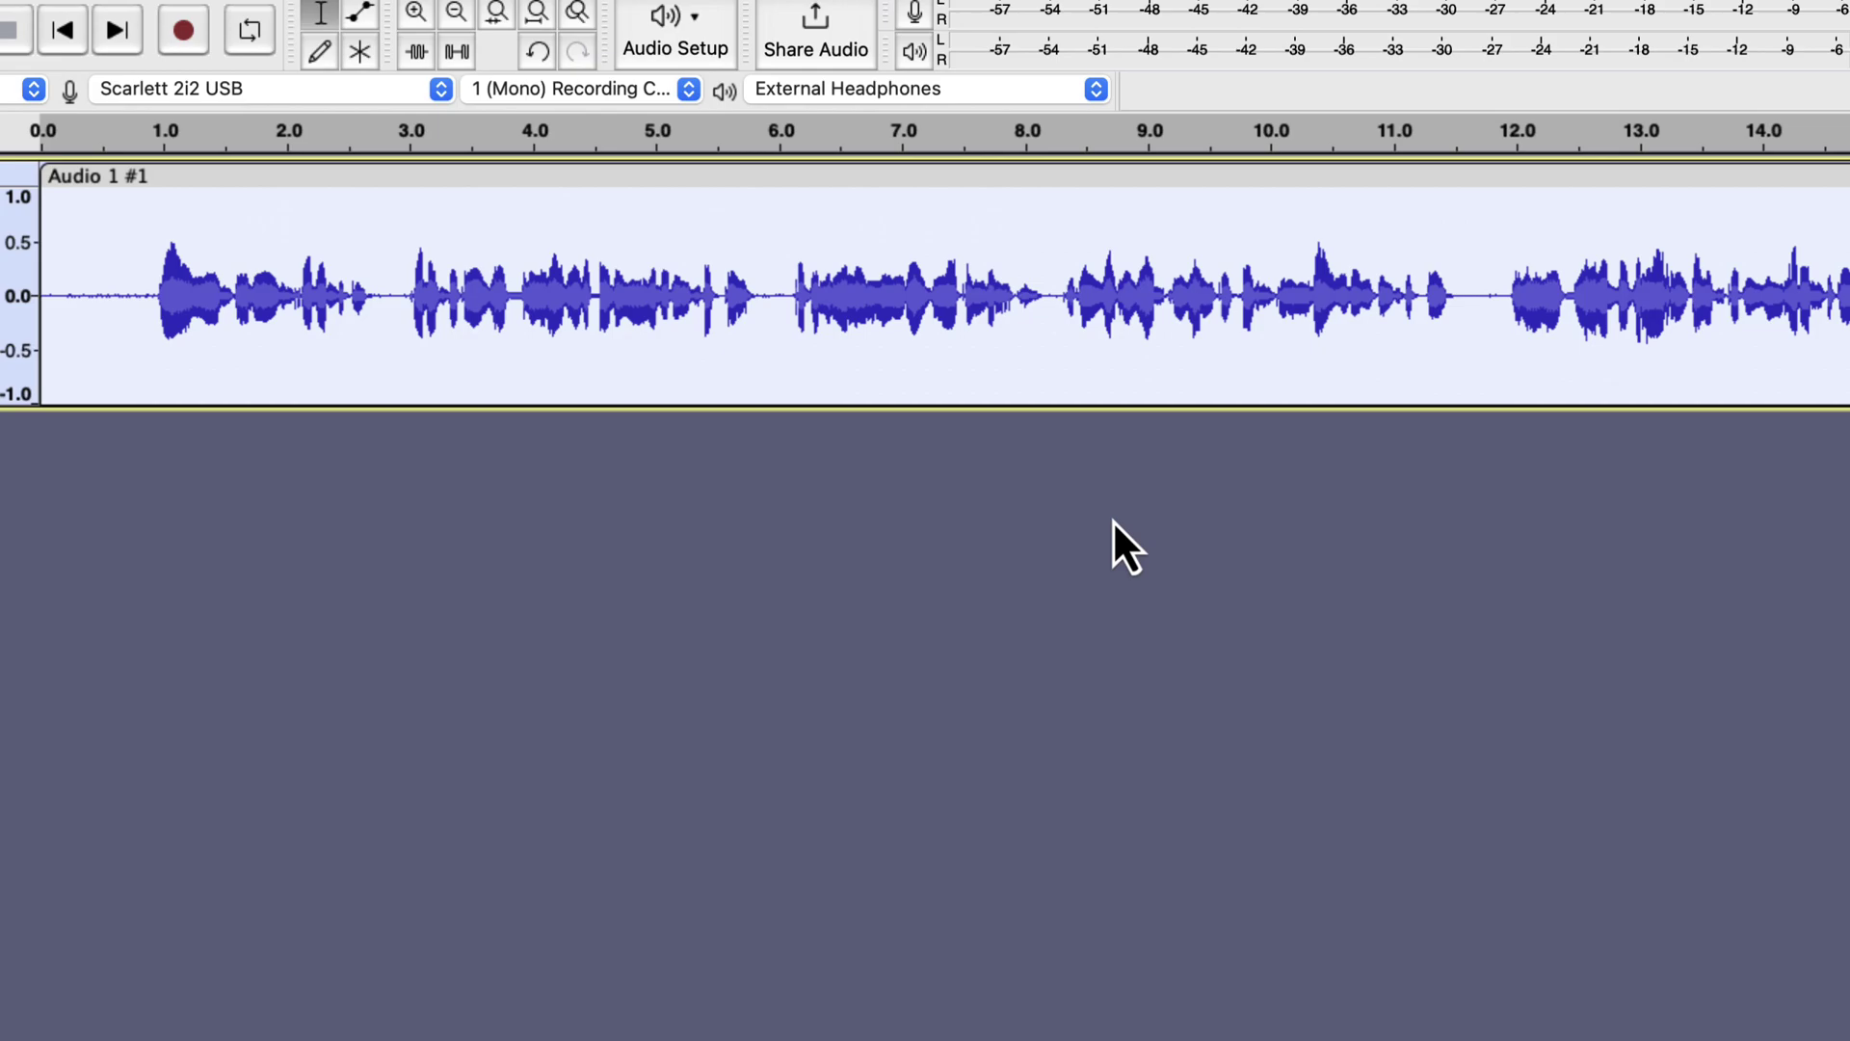
Step: Select and audition the quiet lead-in, settling on the first 0.65 s of room noise
drag(150, 298, 29, 301)
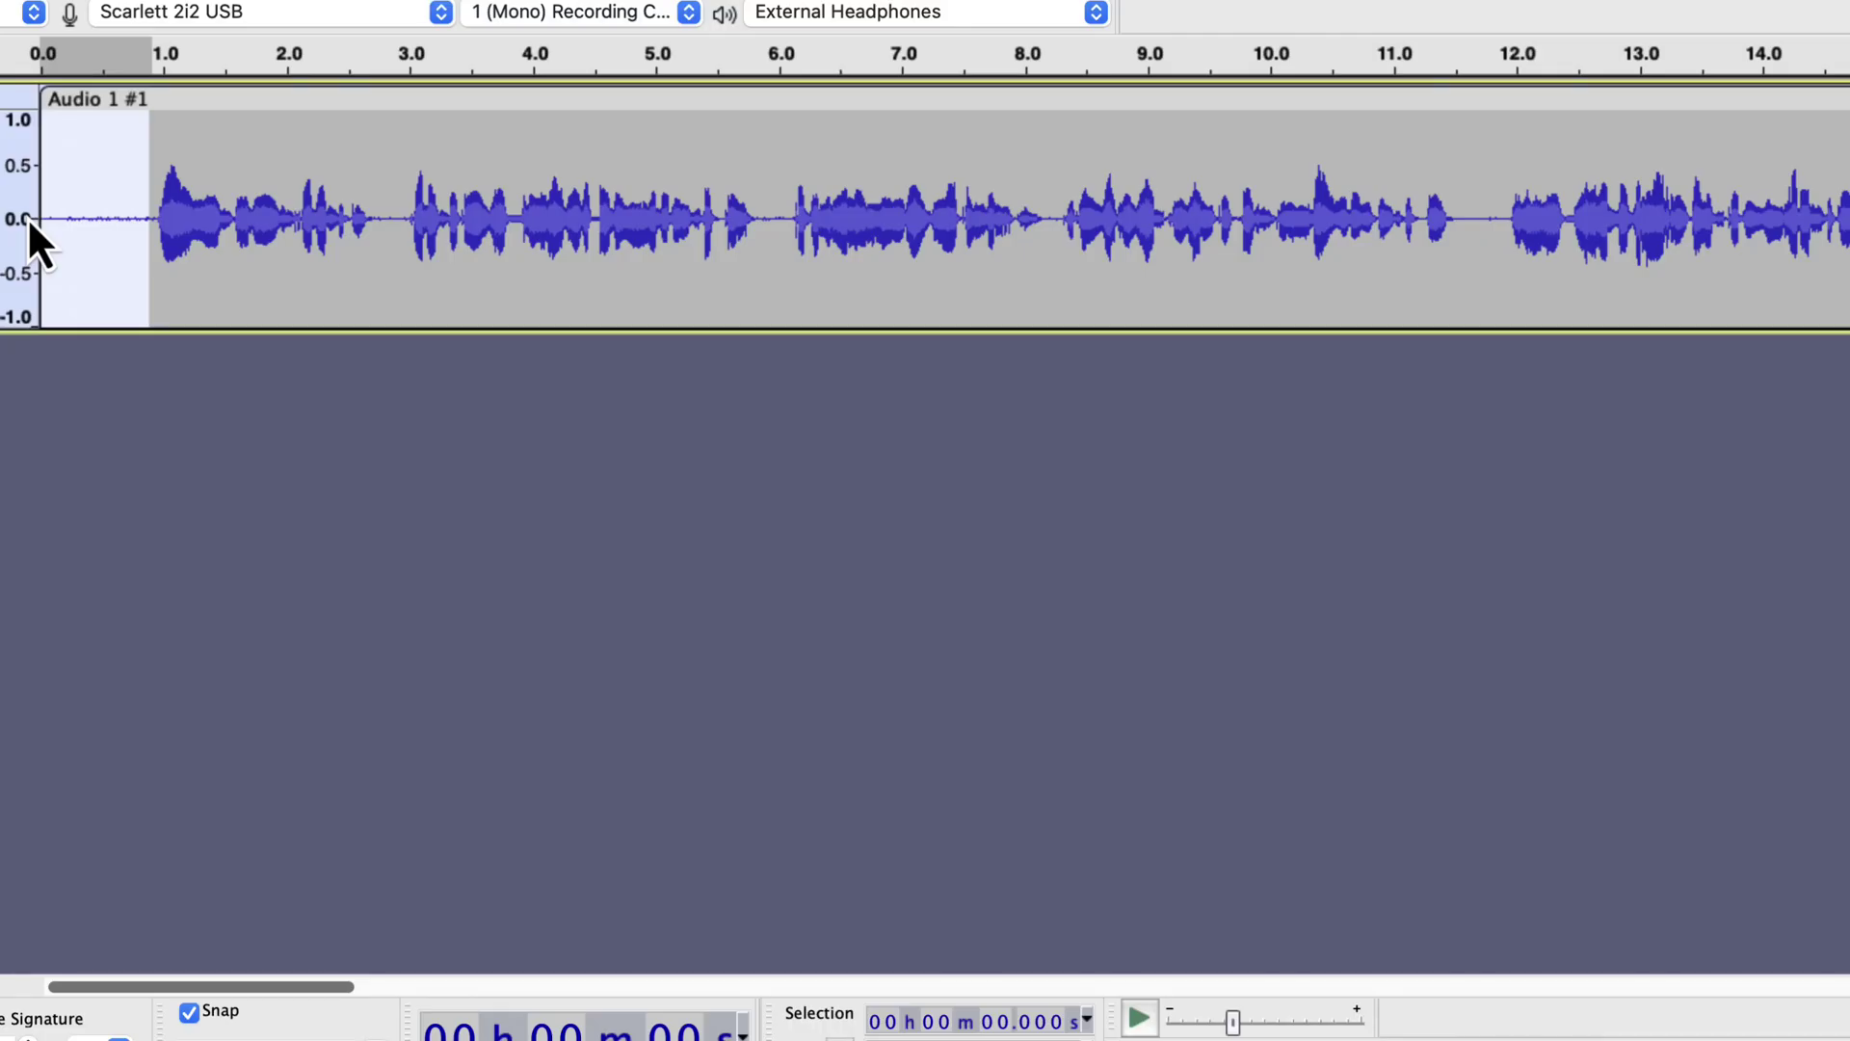
key(space)
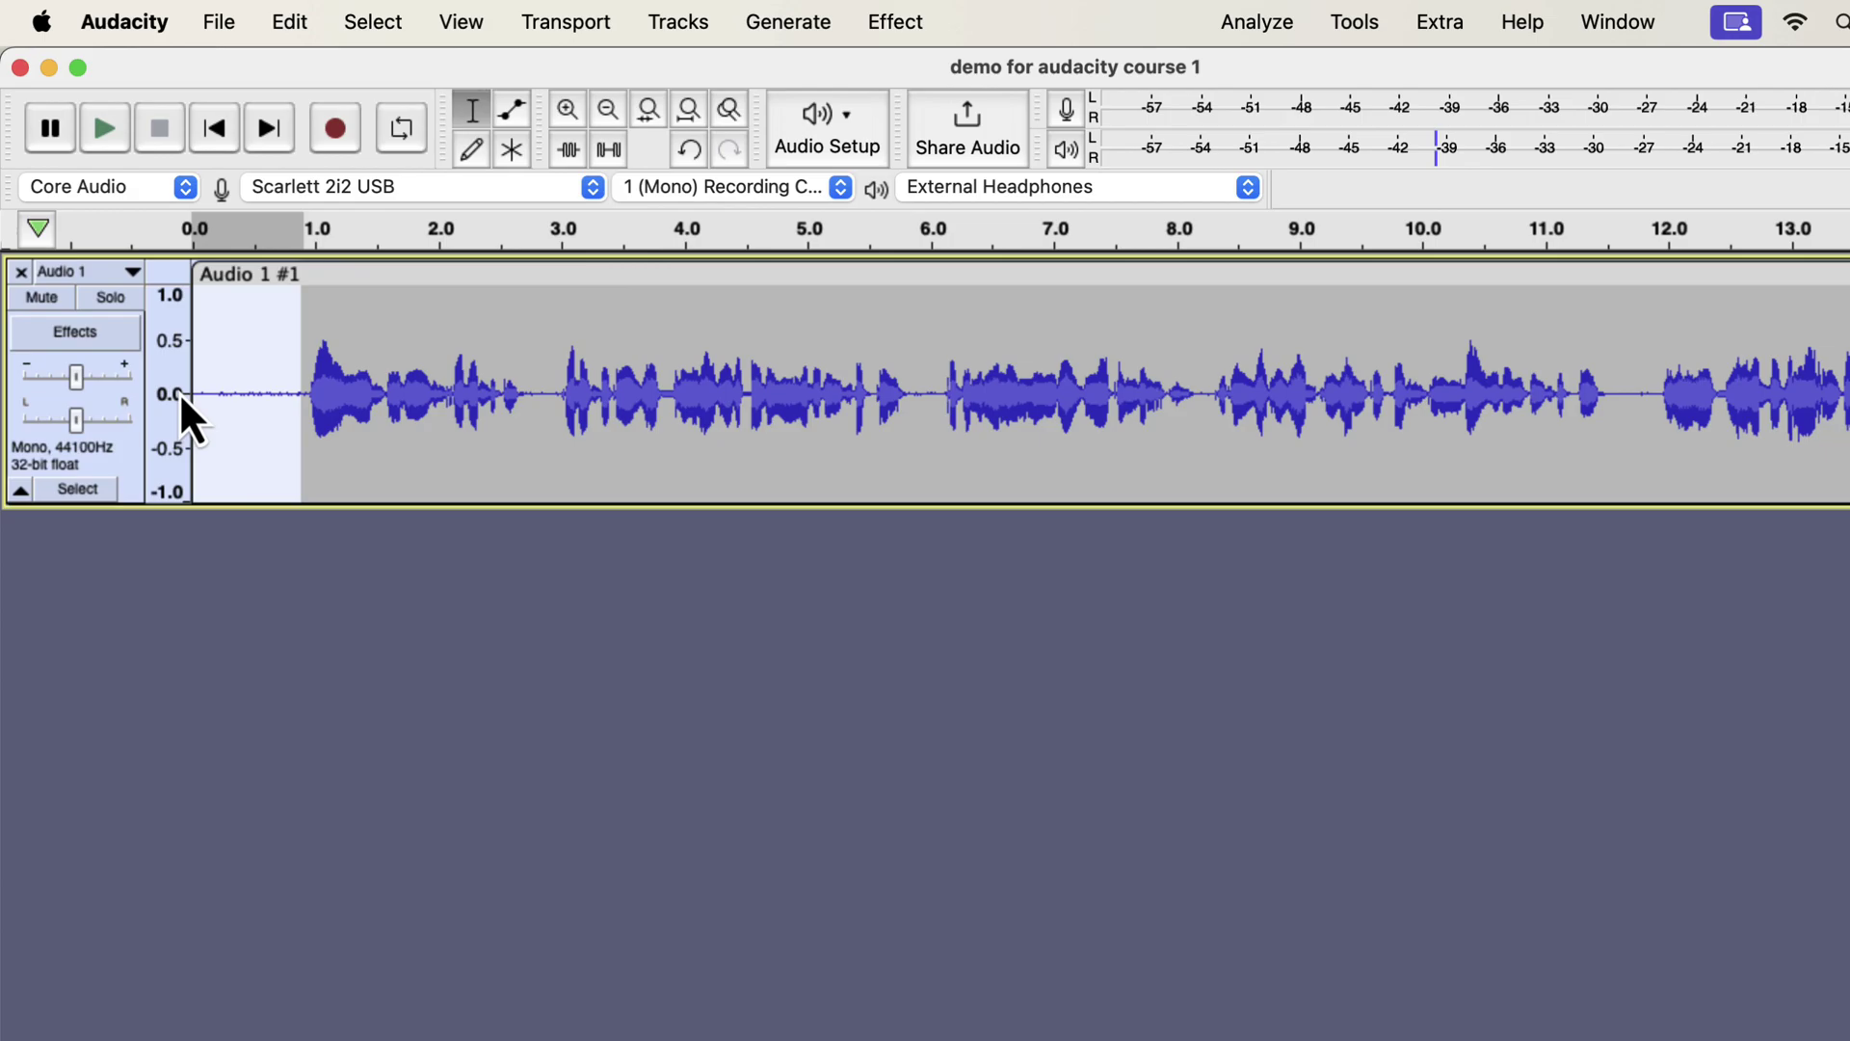
drag(308, 392, 896, 383)
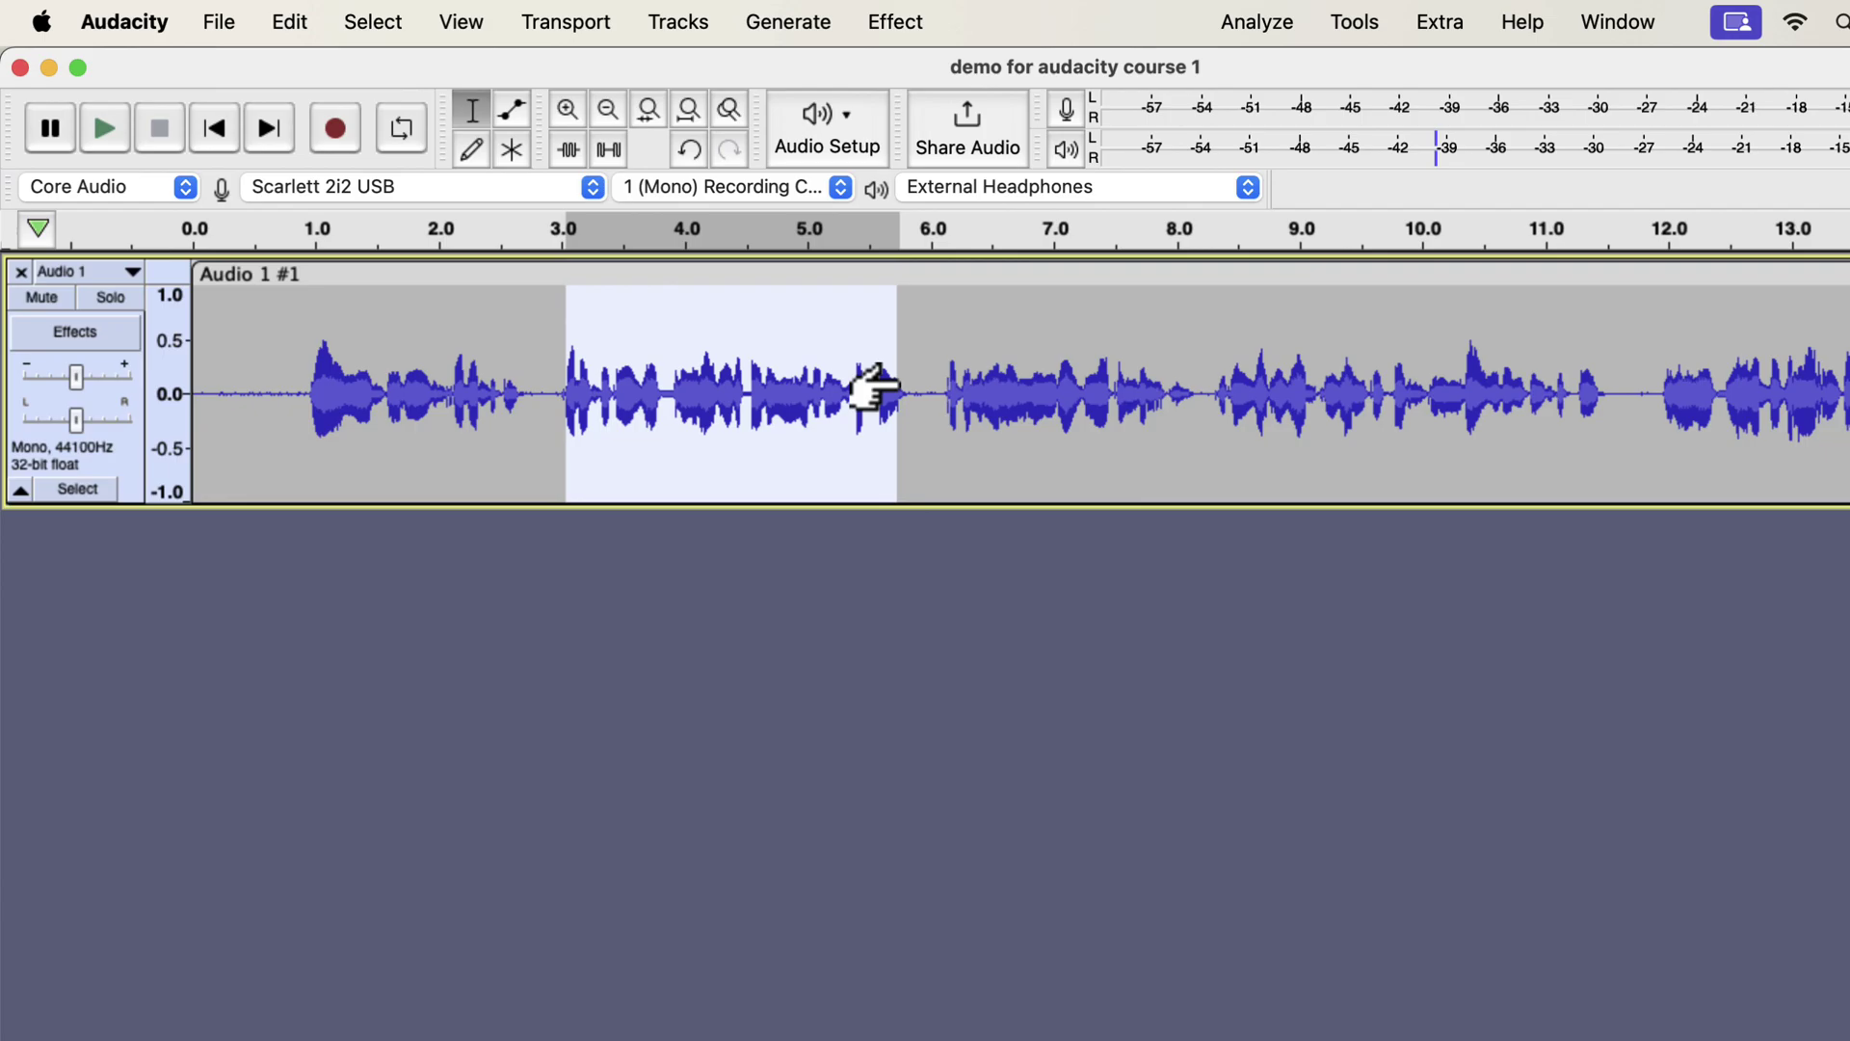
drag(273, 401, 177, 398)
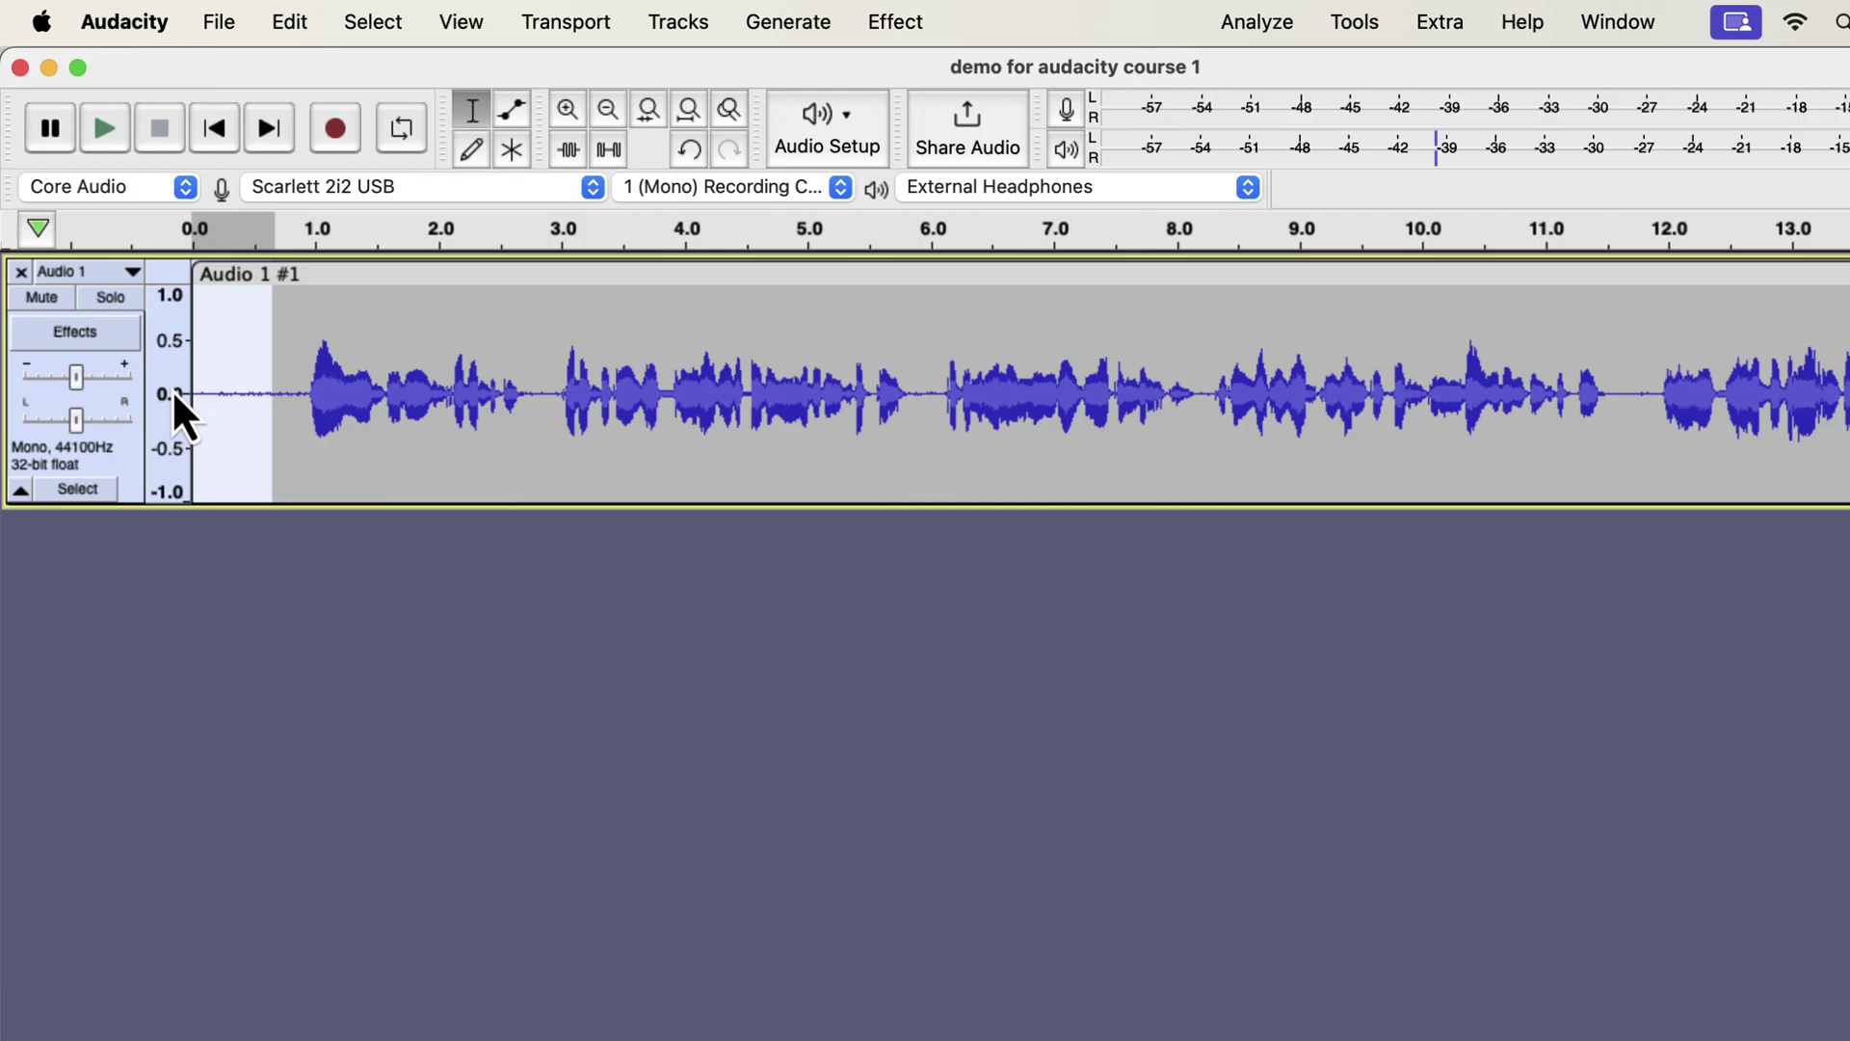
Step: Bring up Noise Reduction from Effect > Noise Removal and Repair
click(915, 25)
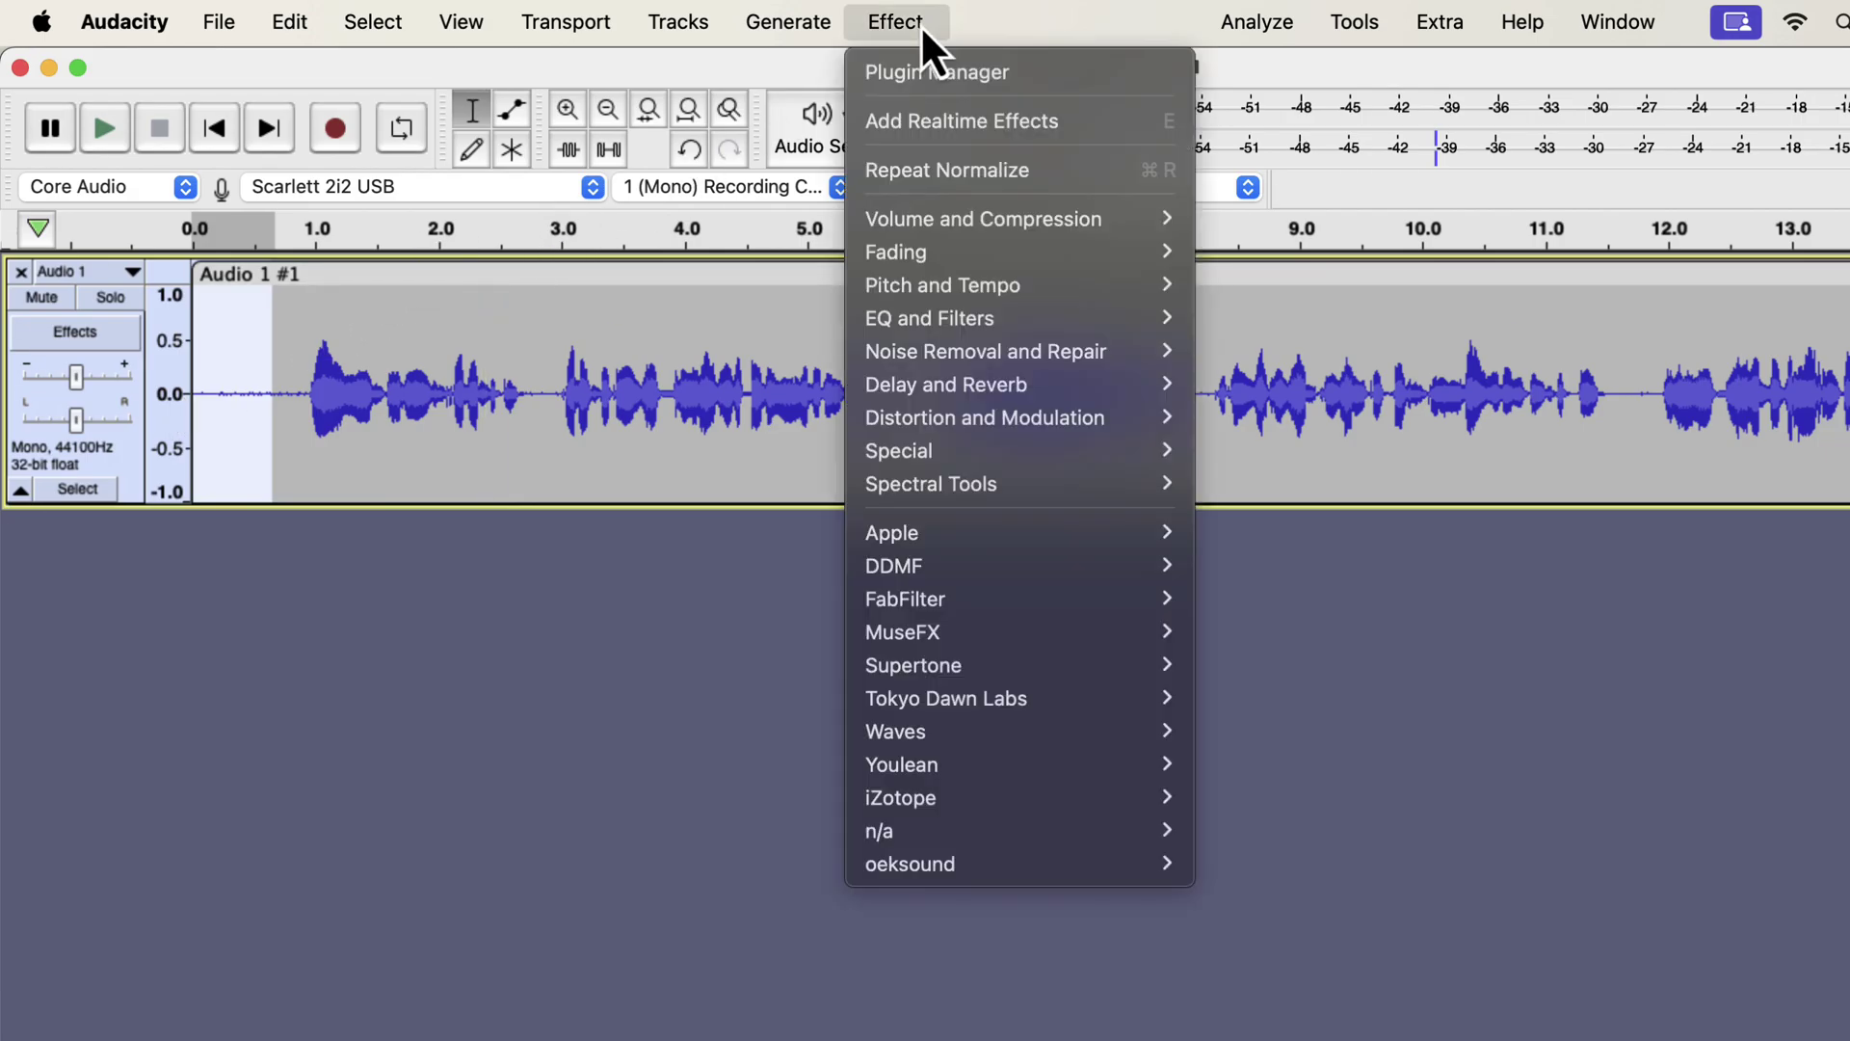
mouse_move(927, 357)
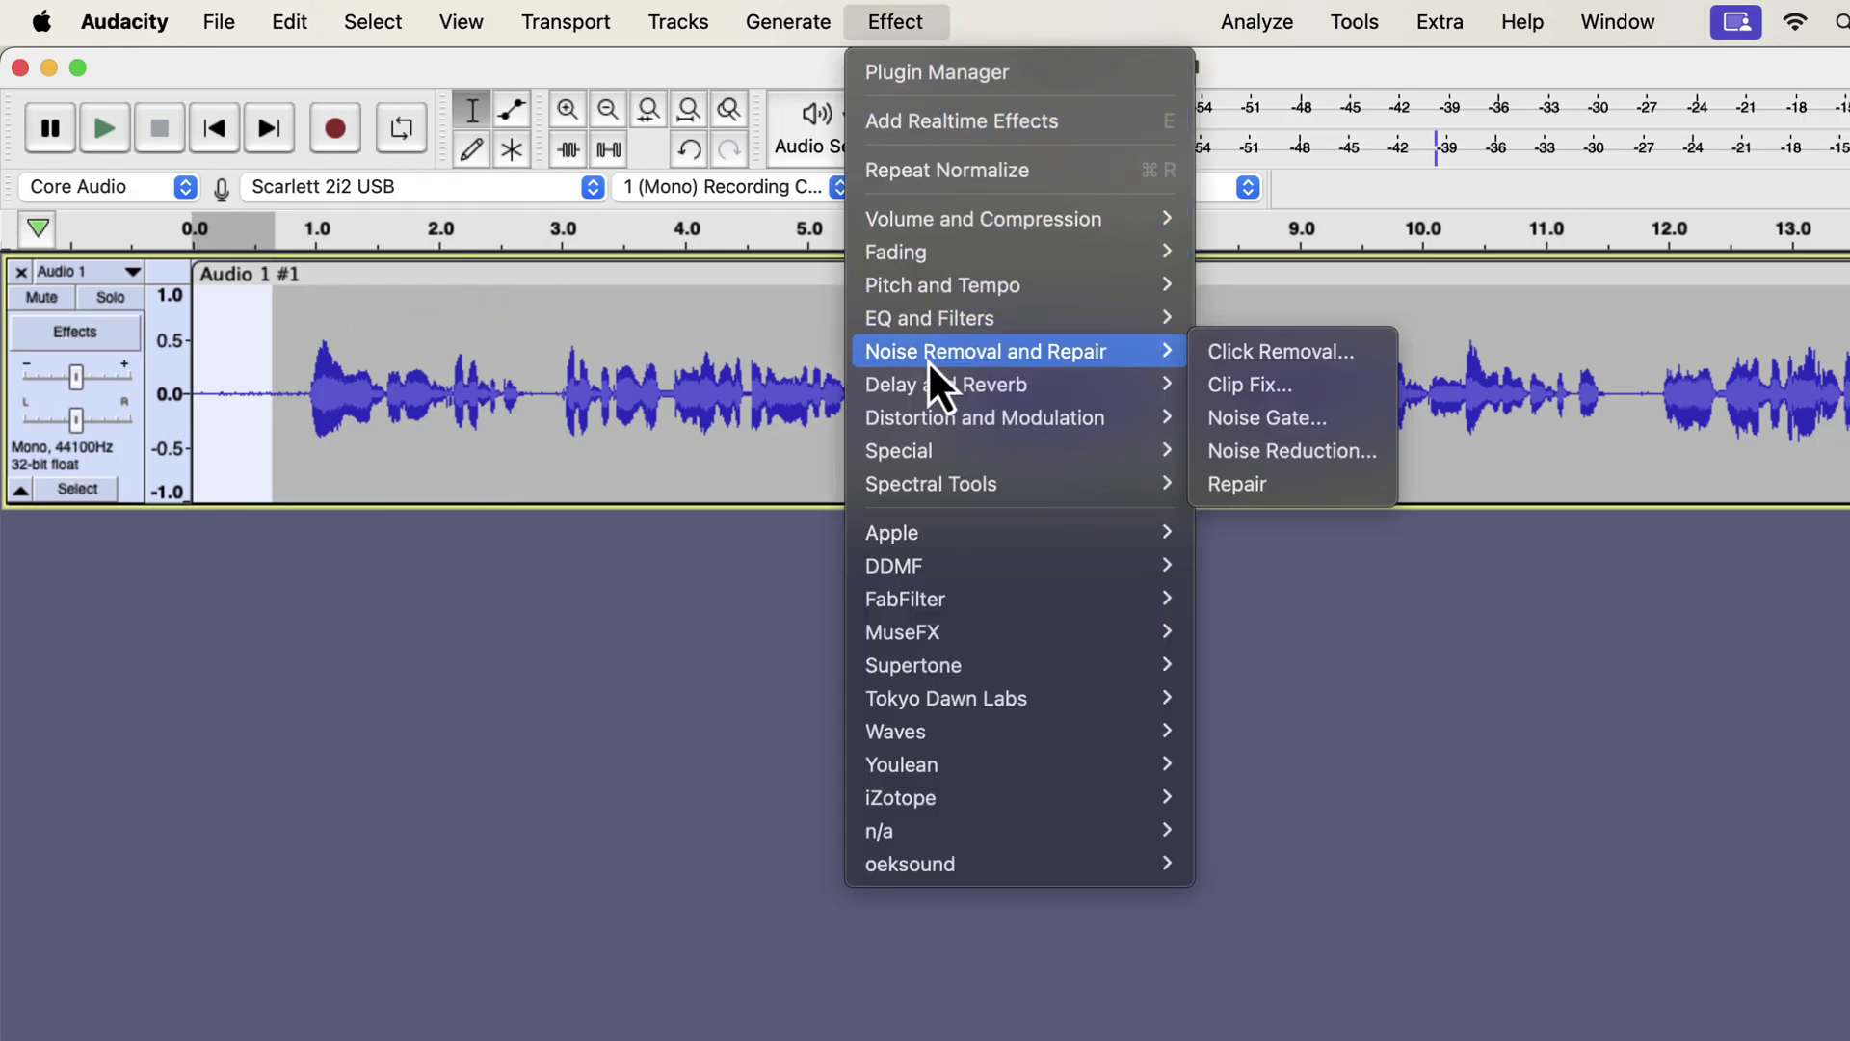
click(1249, 453)
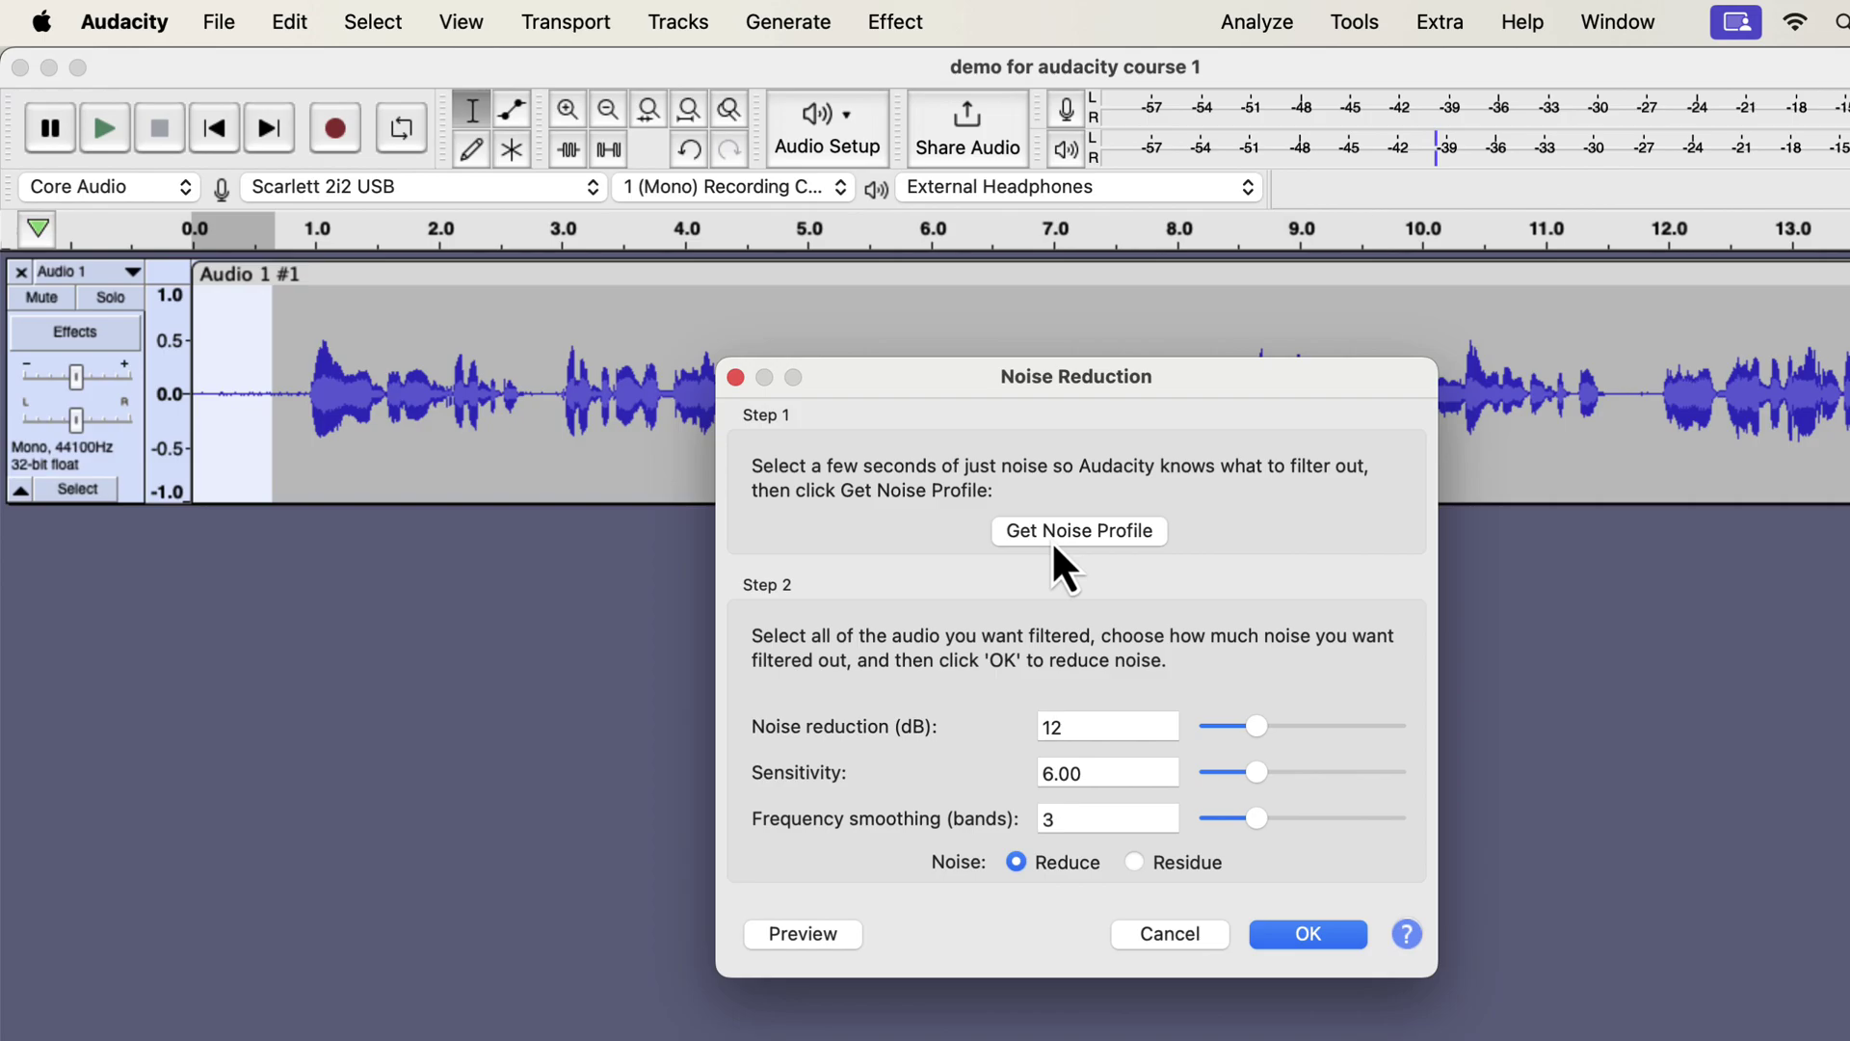
Step: Capture the room noise profile, then reopen Noise Reduction with the whole clip selected
click(1053, 543)
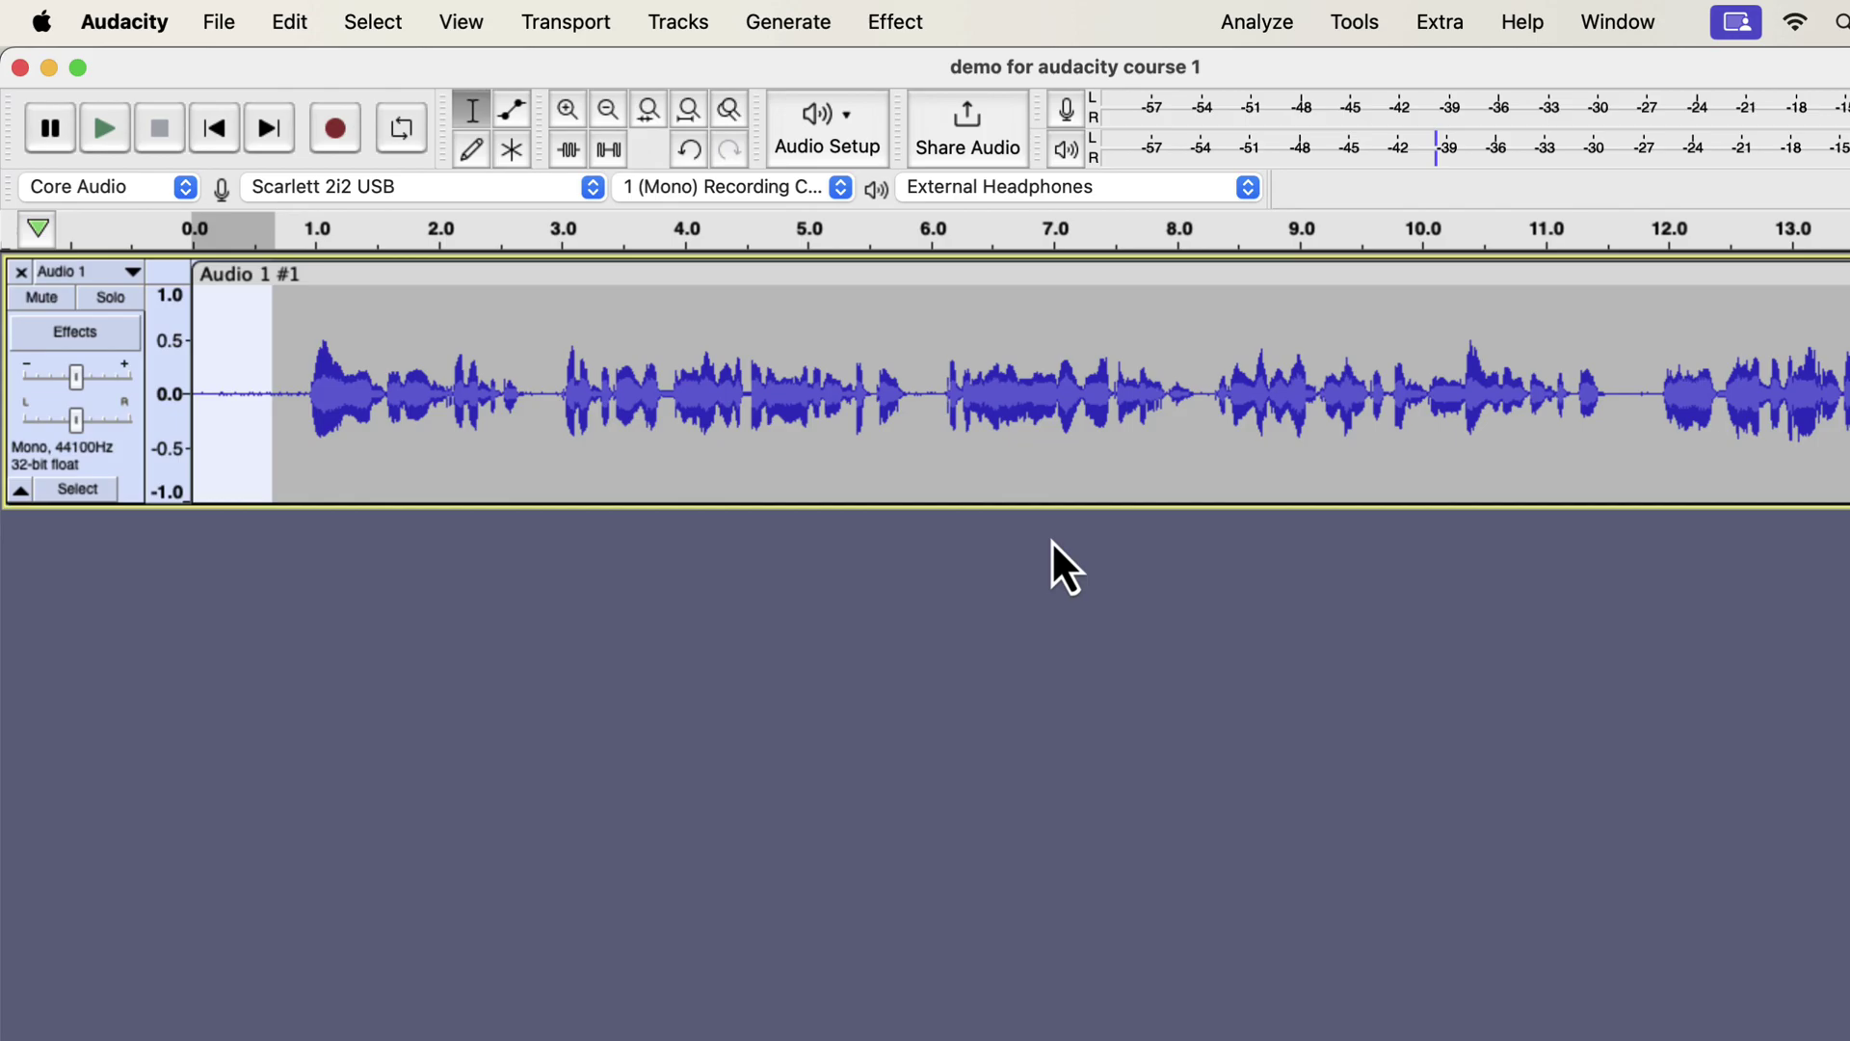
double_click(566, 367)
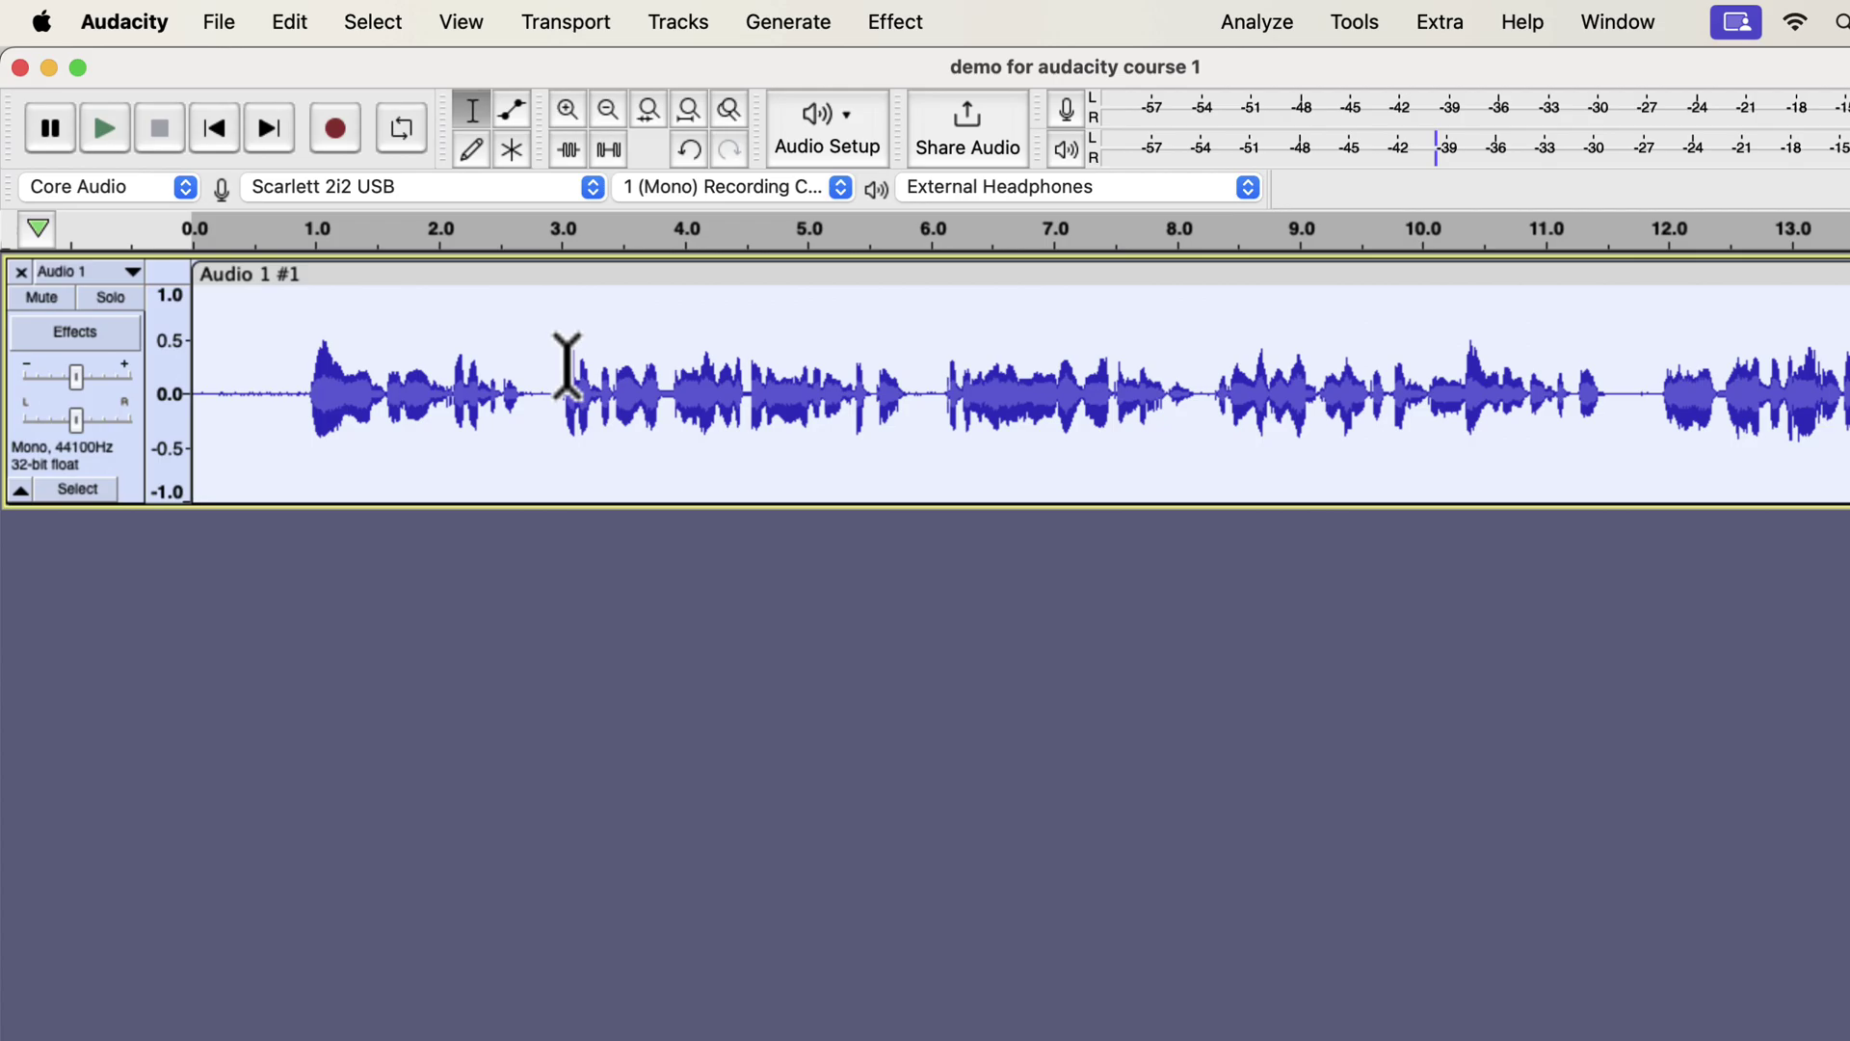
click(894, 24)
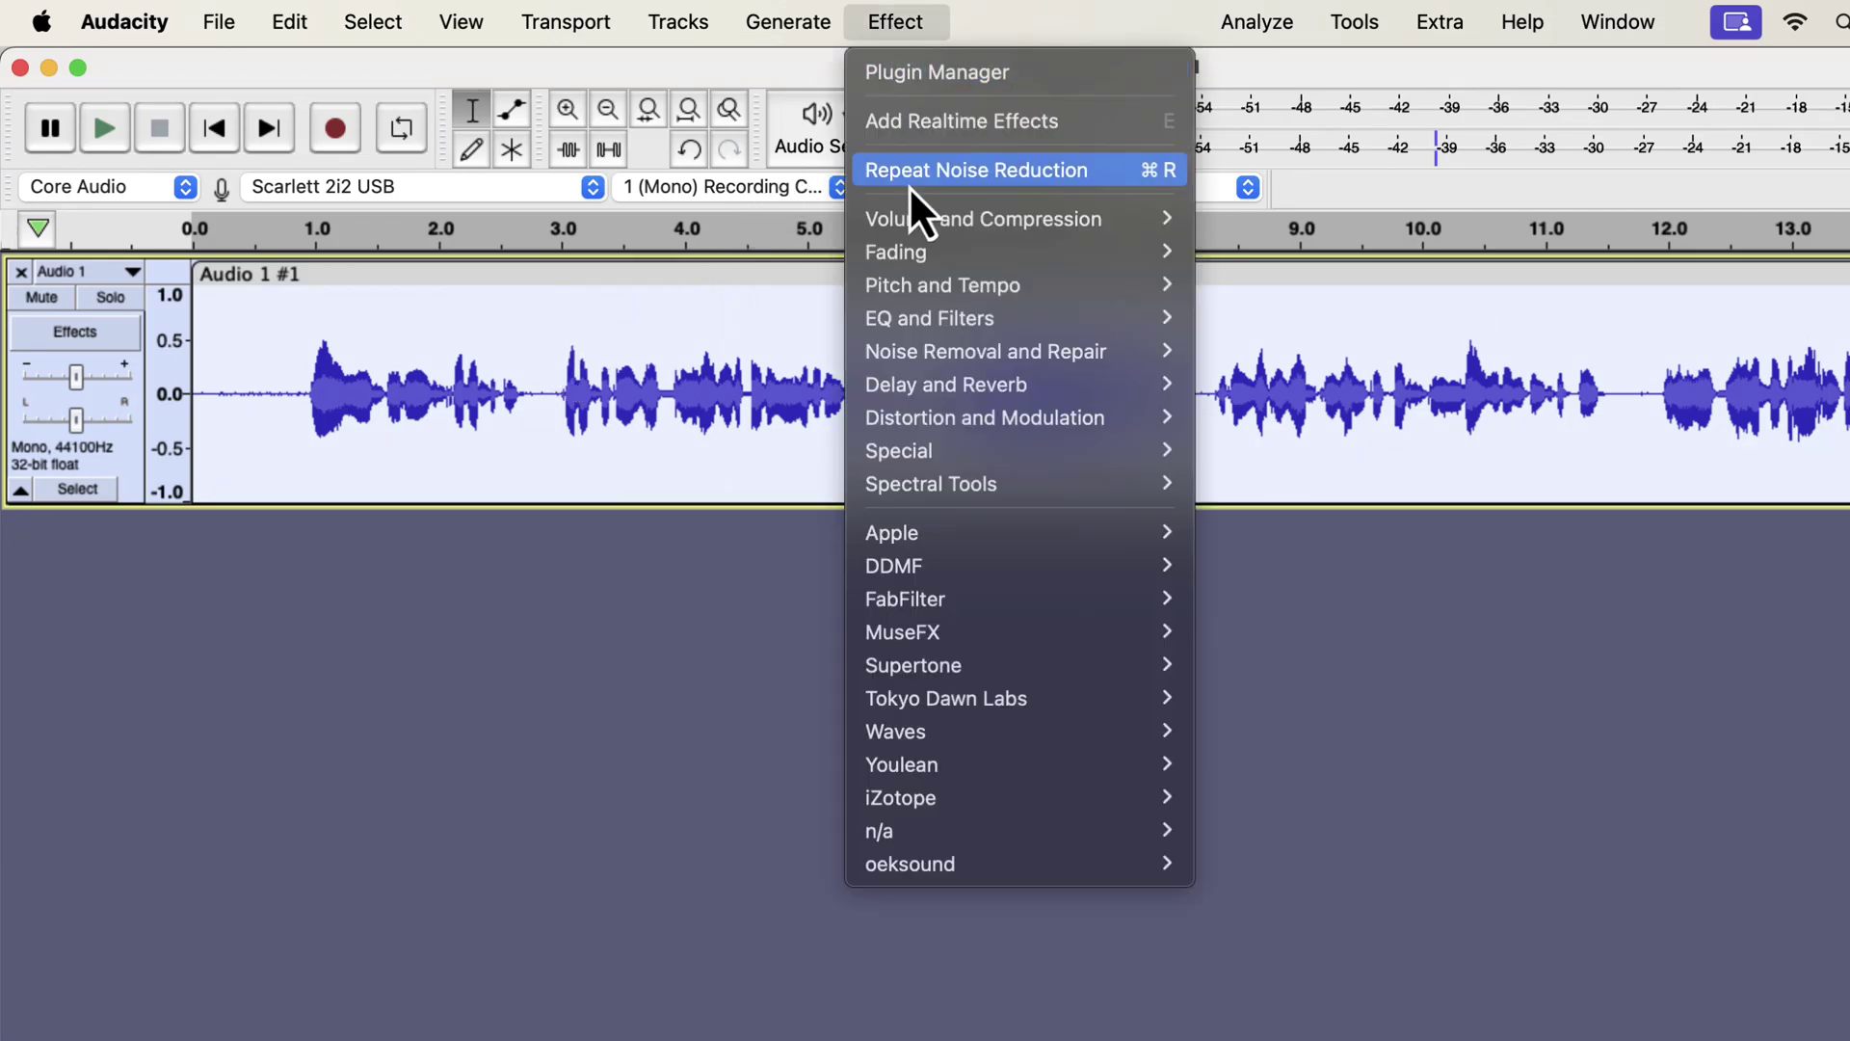
mouse_move(929, 361)
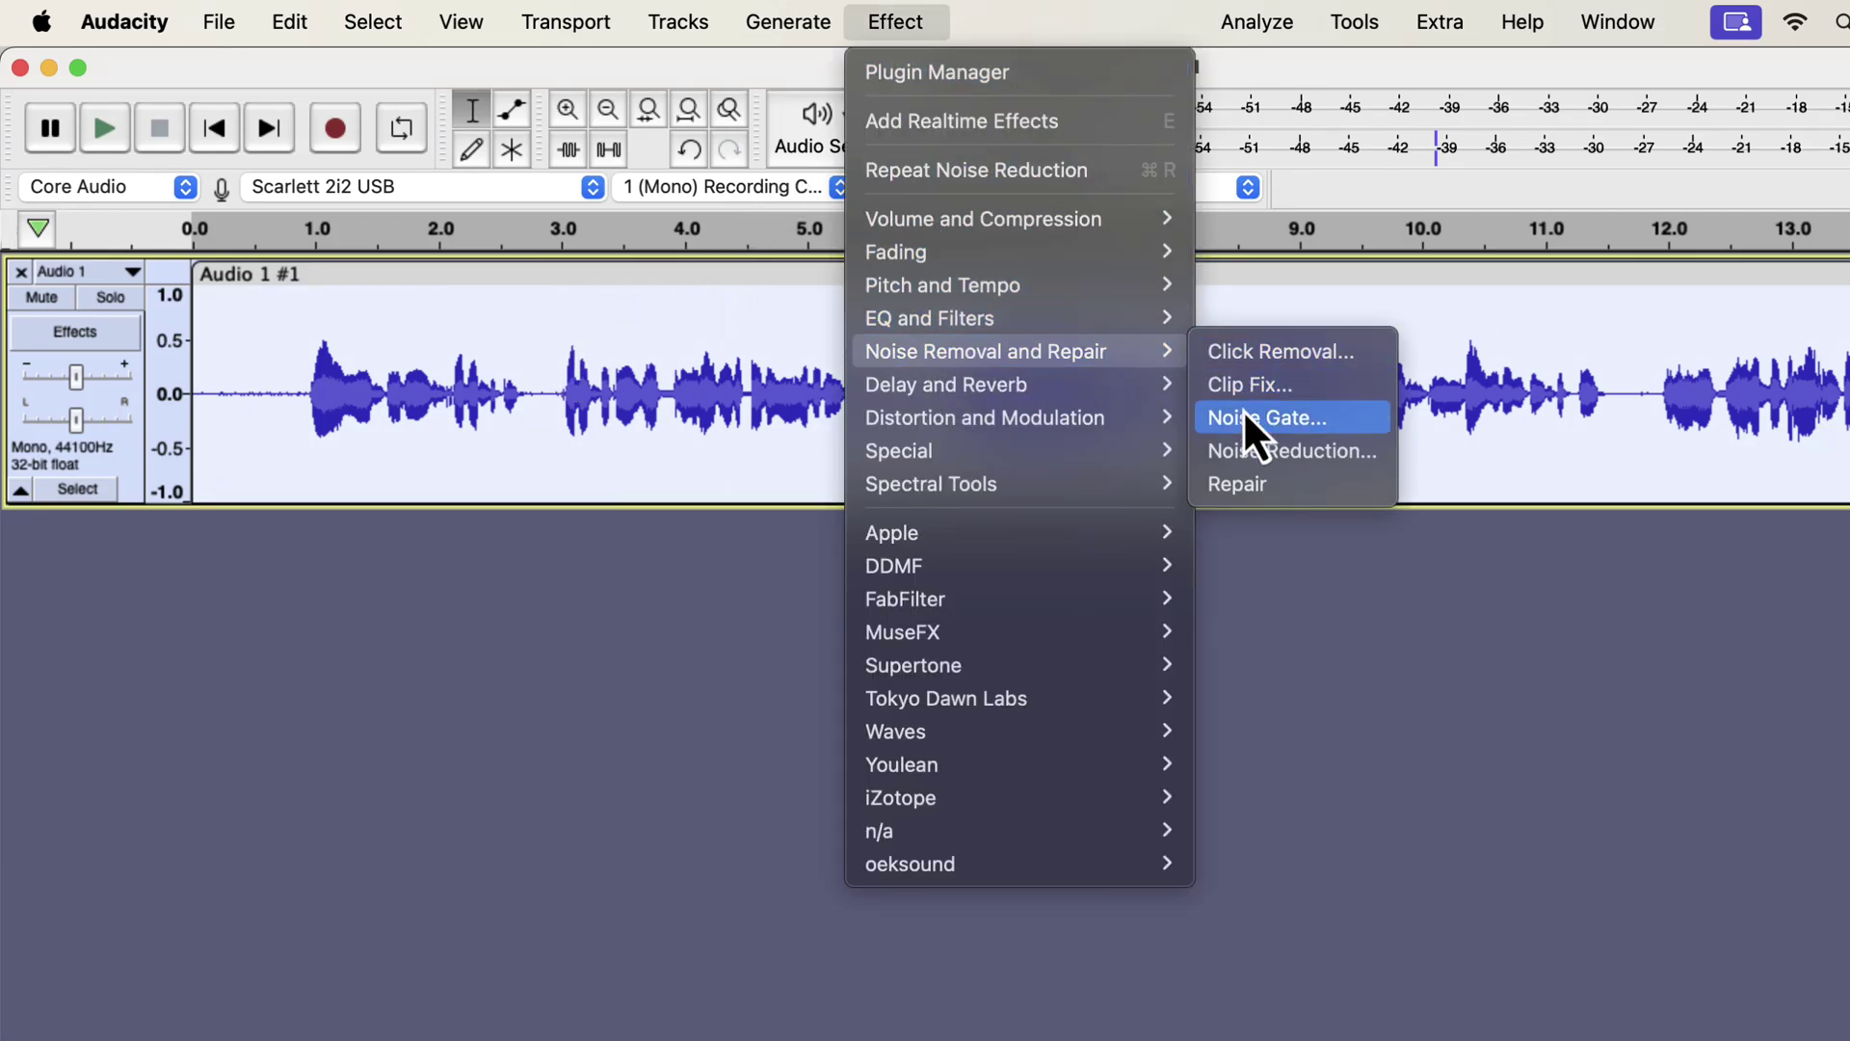
click(1249, 455)
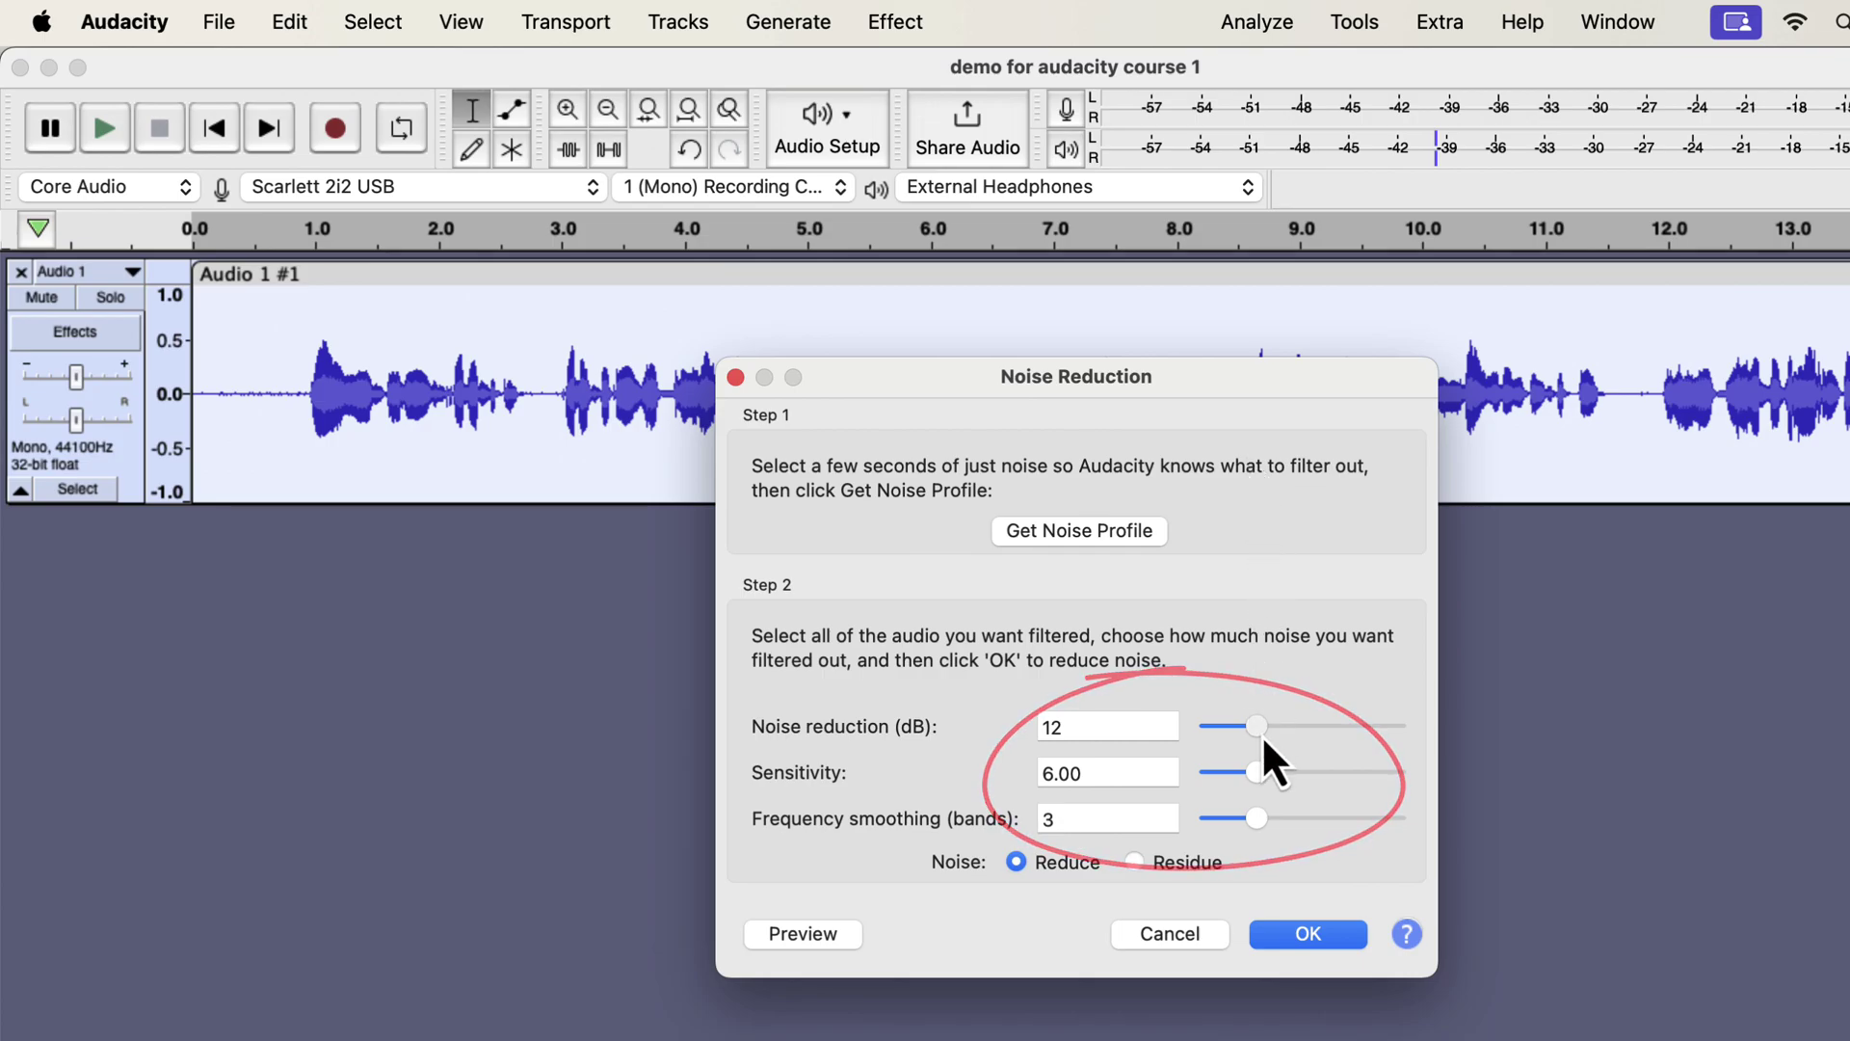
Step: Apply 12 dB noise reduction with 6 frequency smoothing bands to the whole track
drag(1263, 734, 1239, 735)
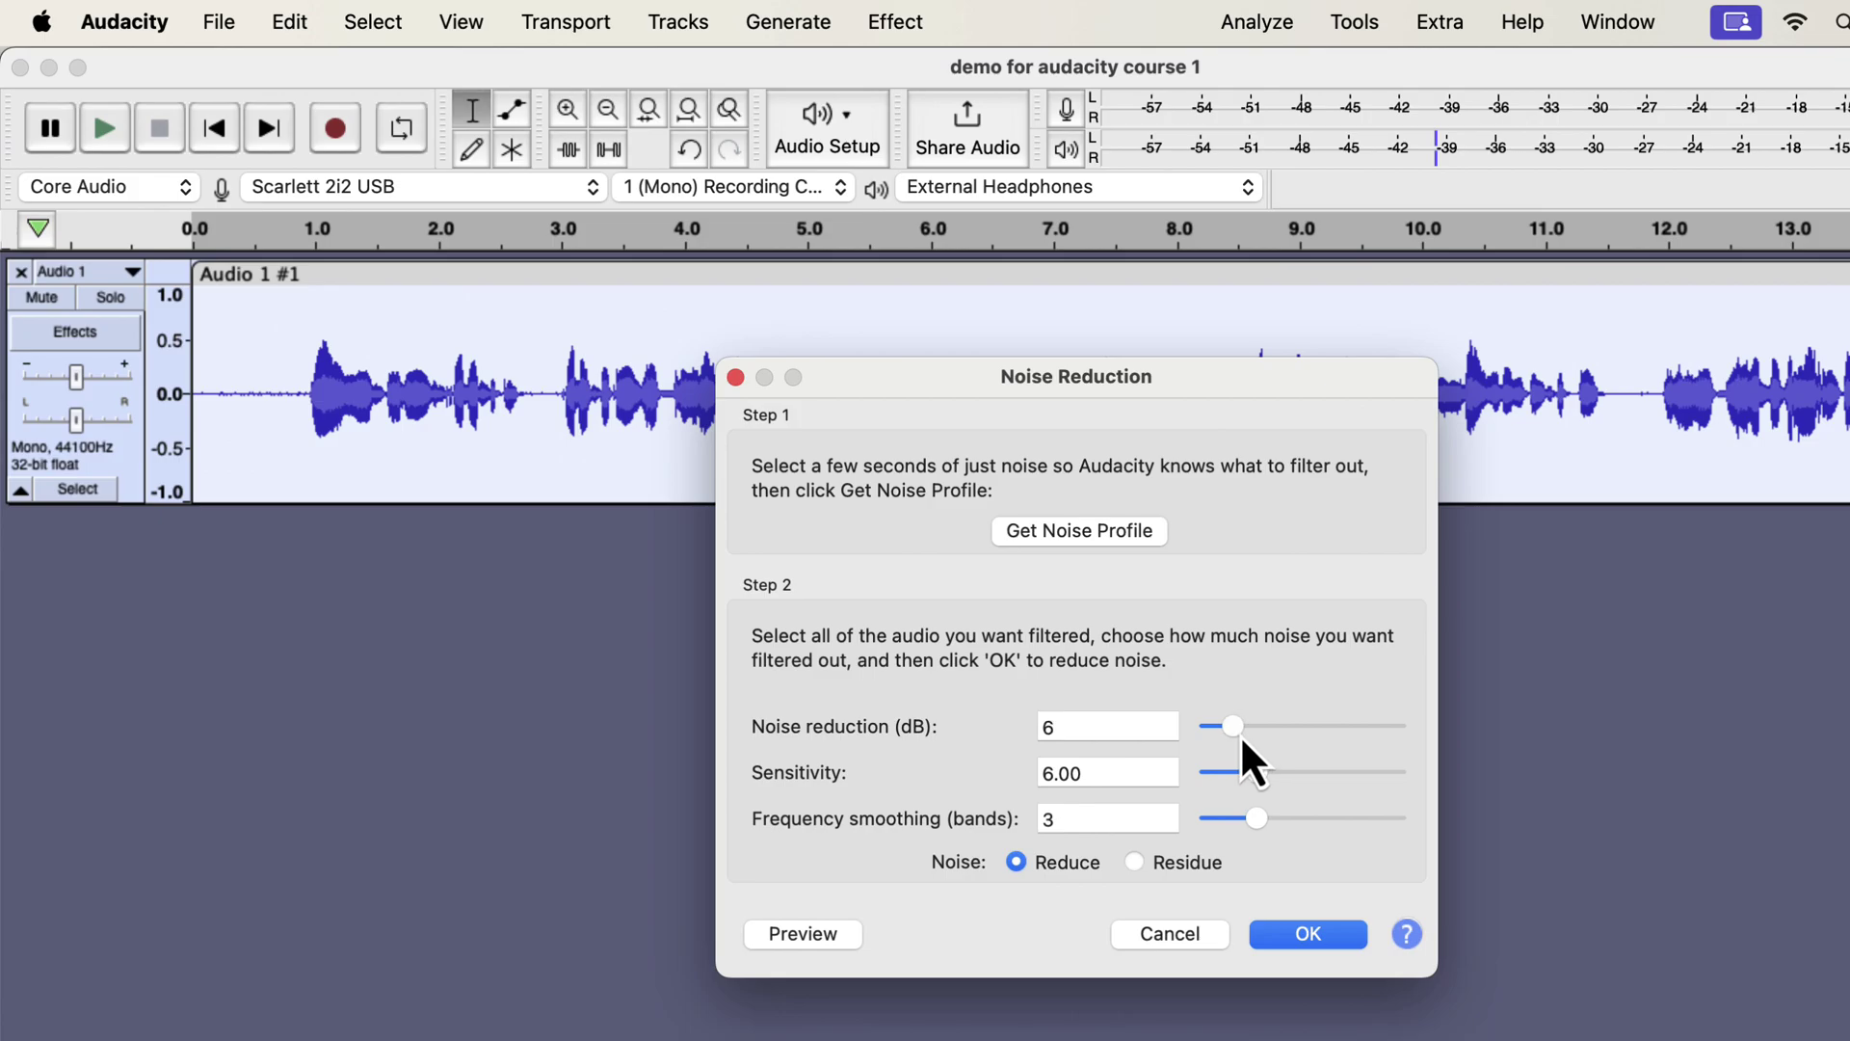
drag(1255, 819, 1287, 820)
drag(1234, 734, 1260, 734)
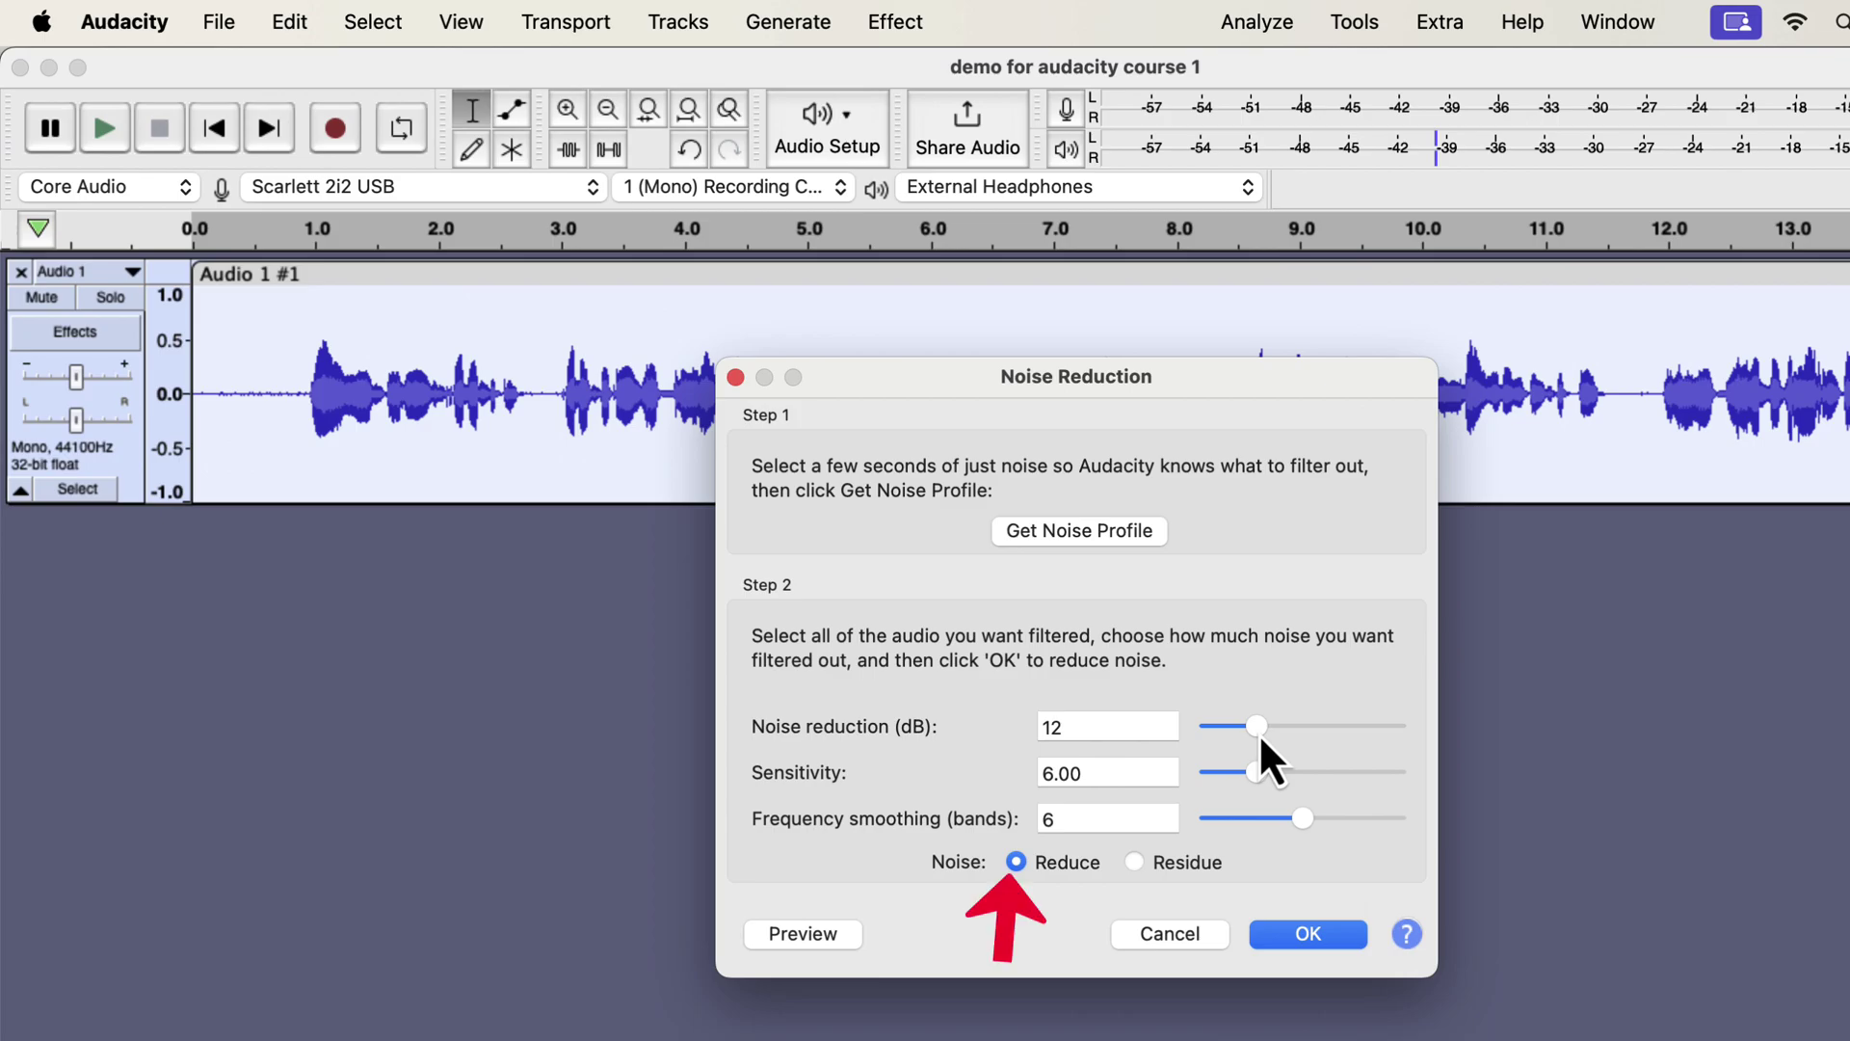
click(1293, 940)
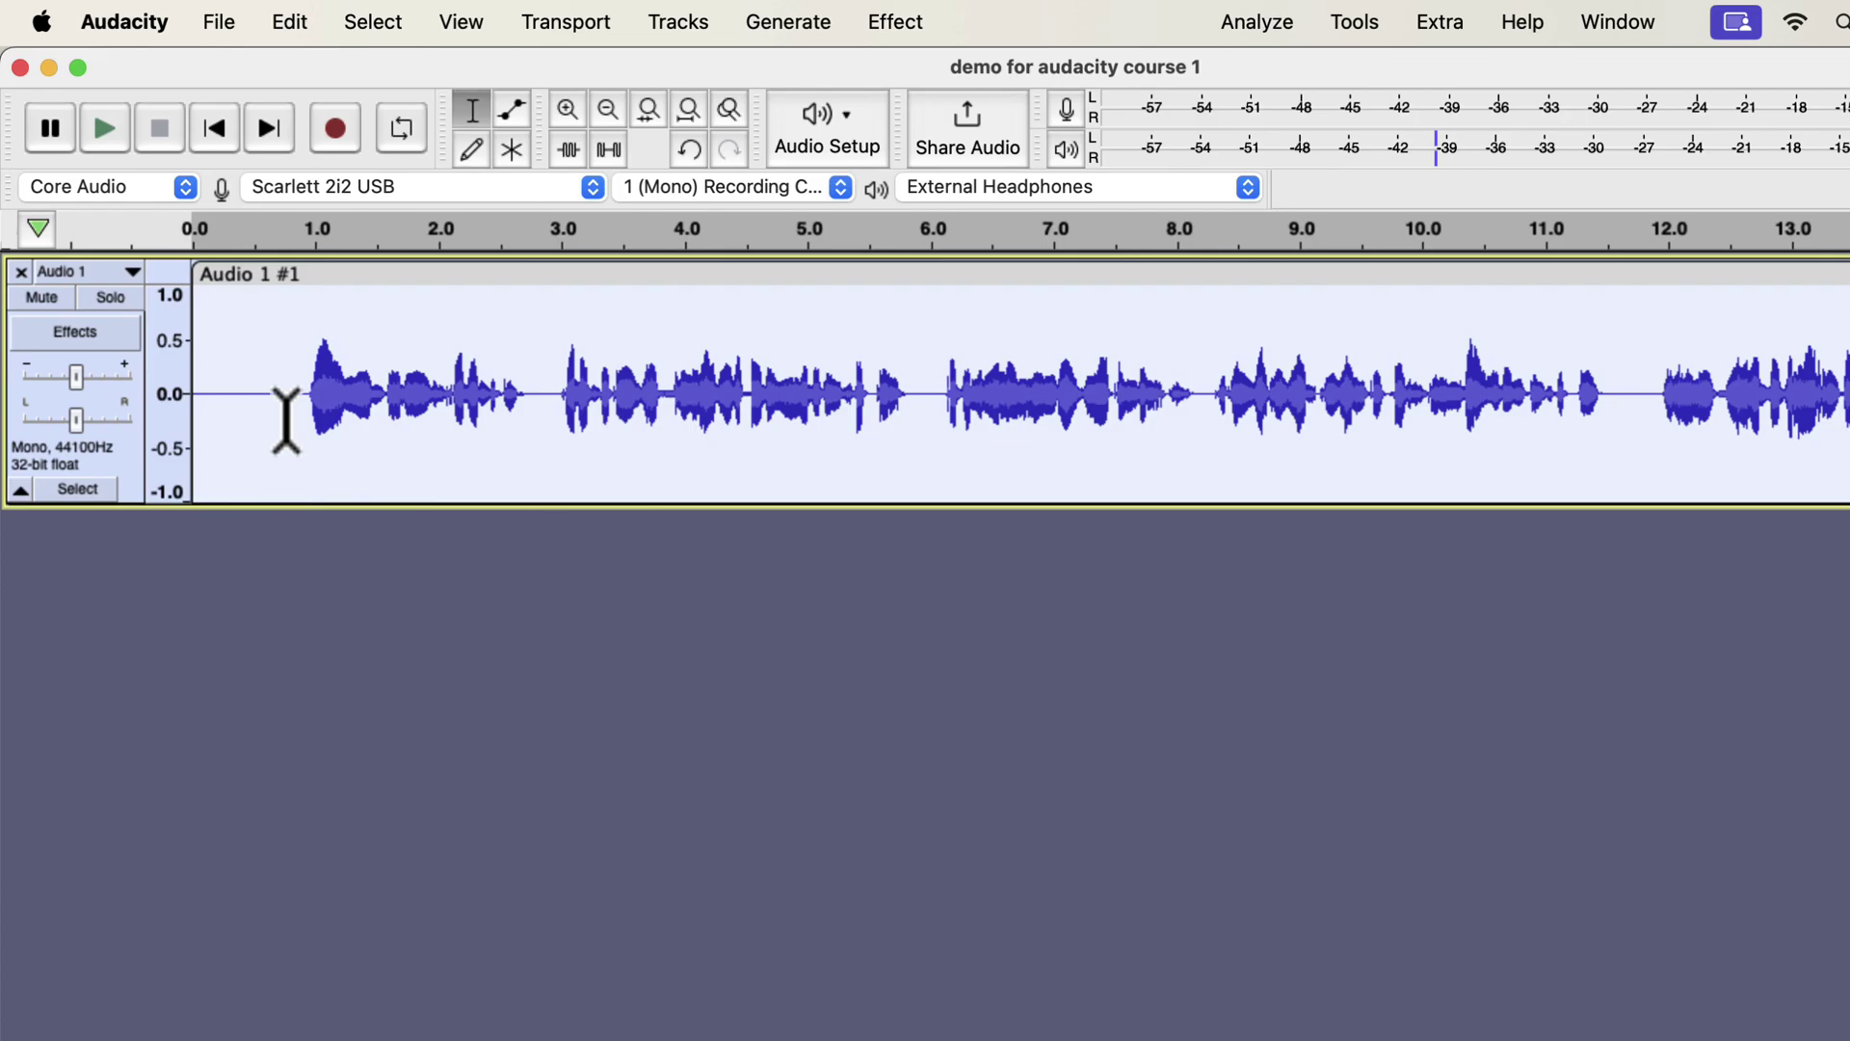
drag(285, 392, 190, 388)
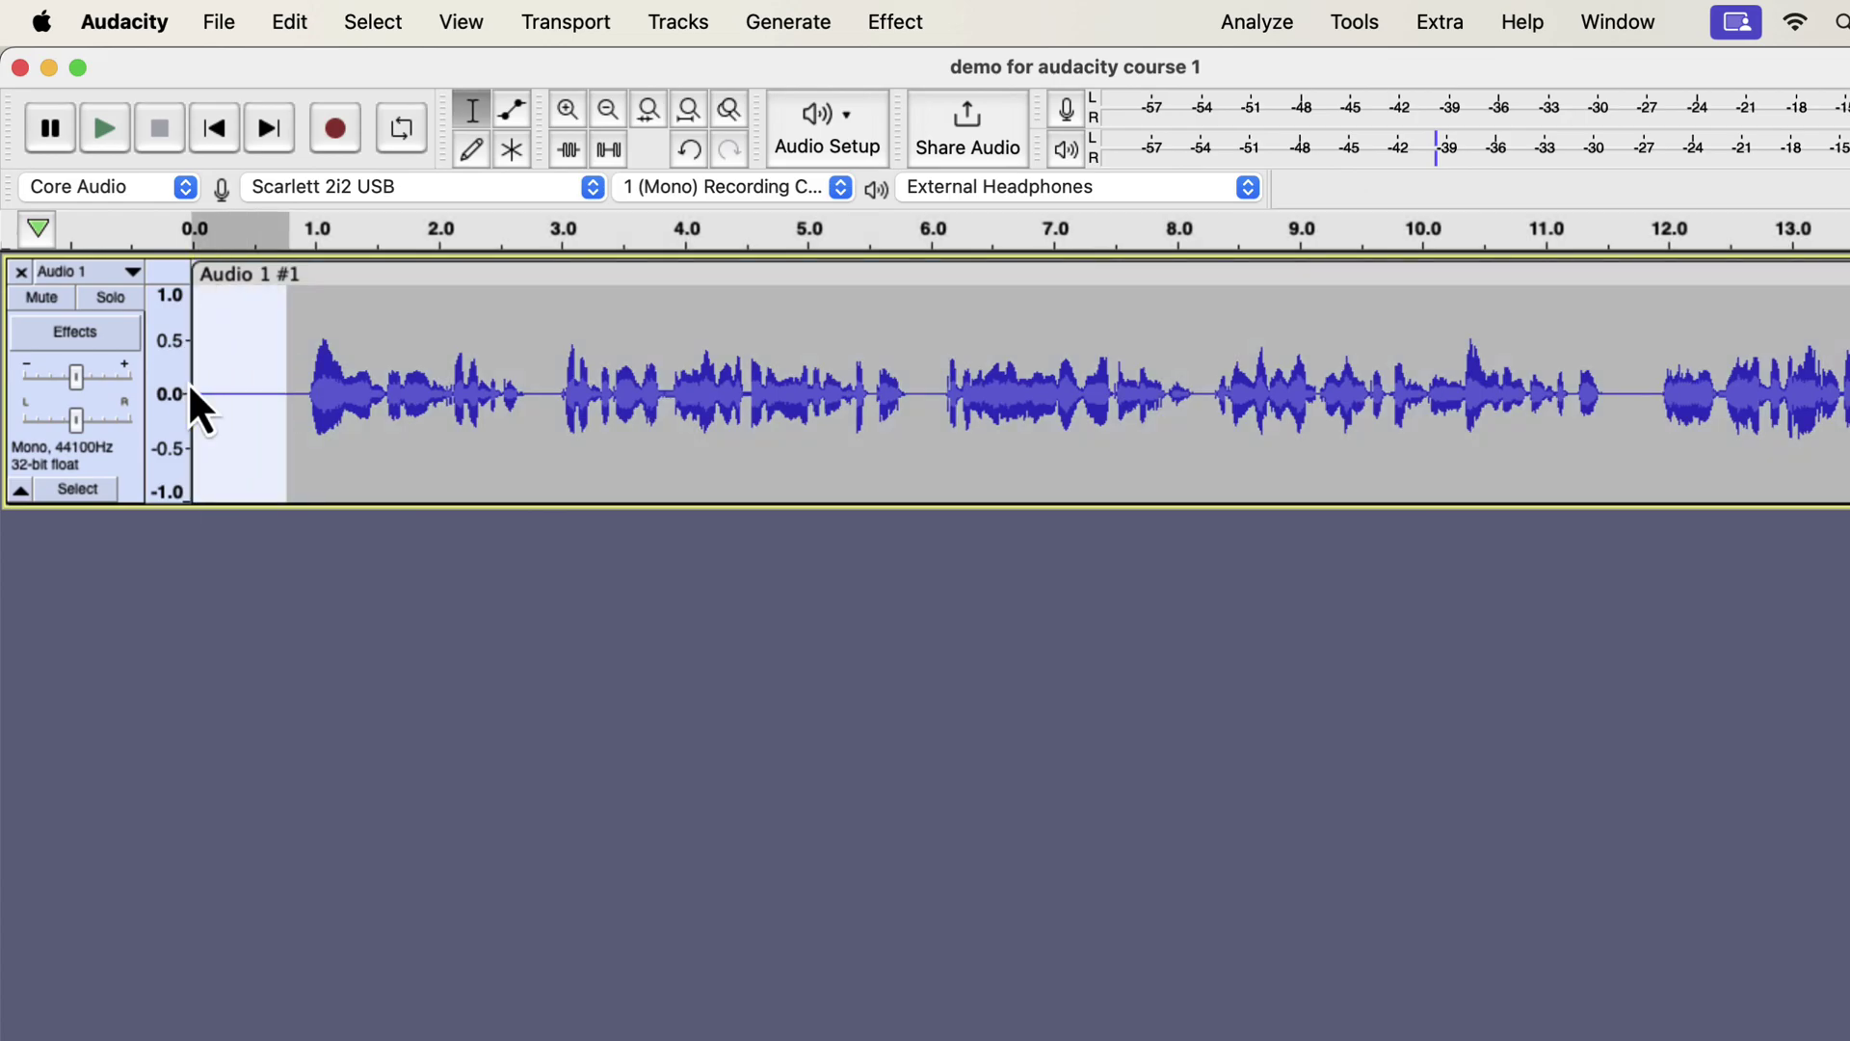
key(space)
Step: Select the whole voice clip and show the Effect menu's EQ and Filters submenu
double_click(415, 352)
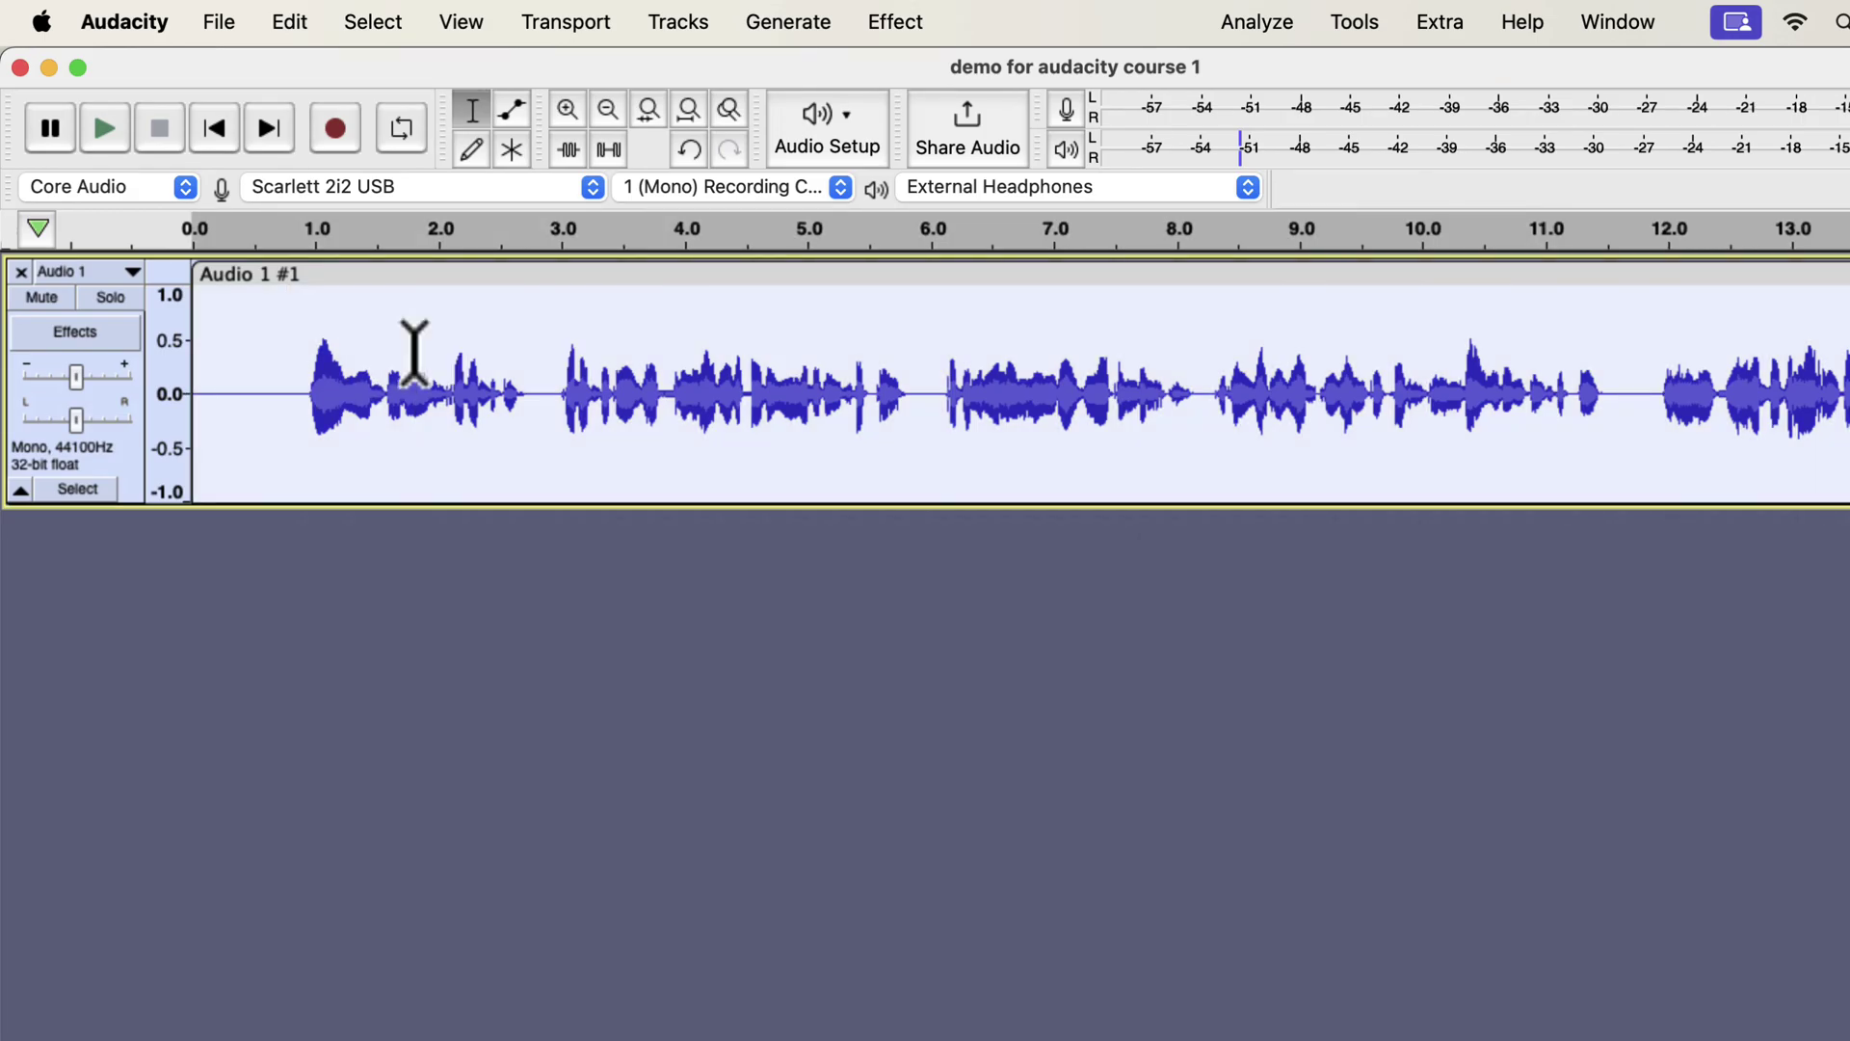
click(897, 22)
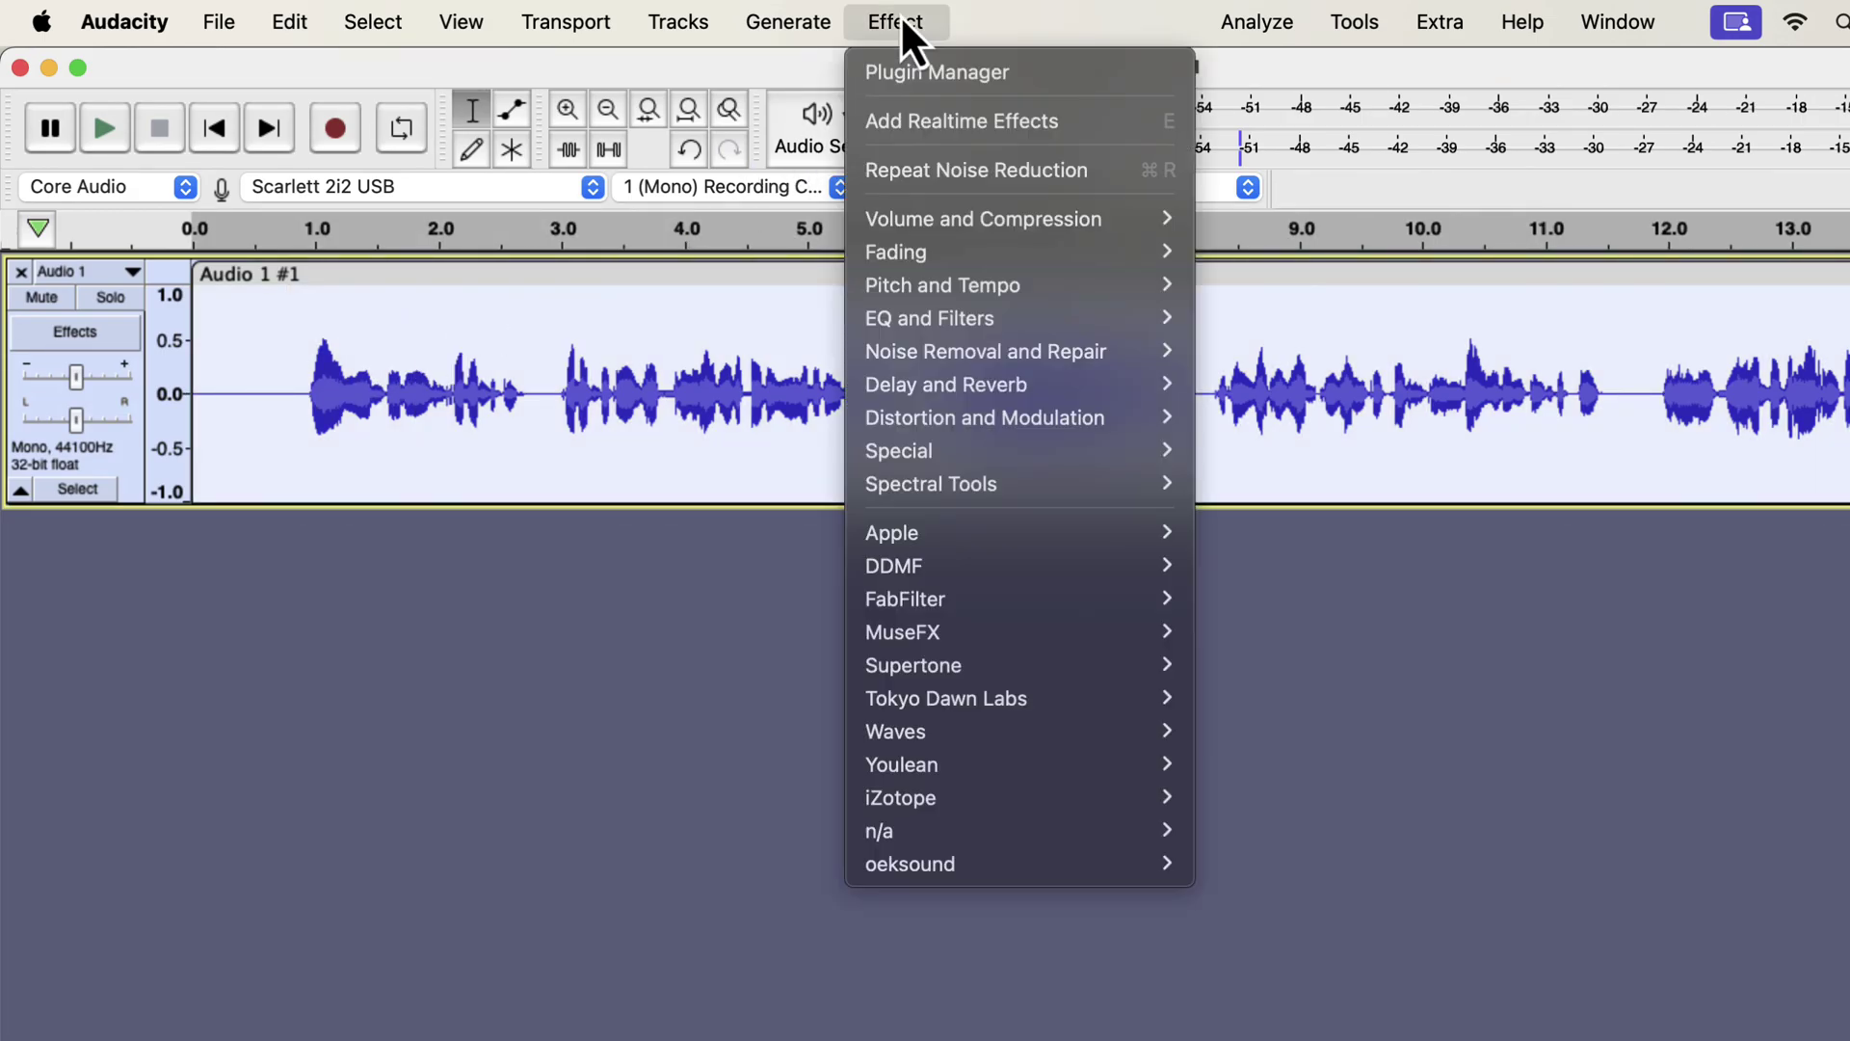
mouse_move(973, 318)
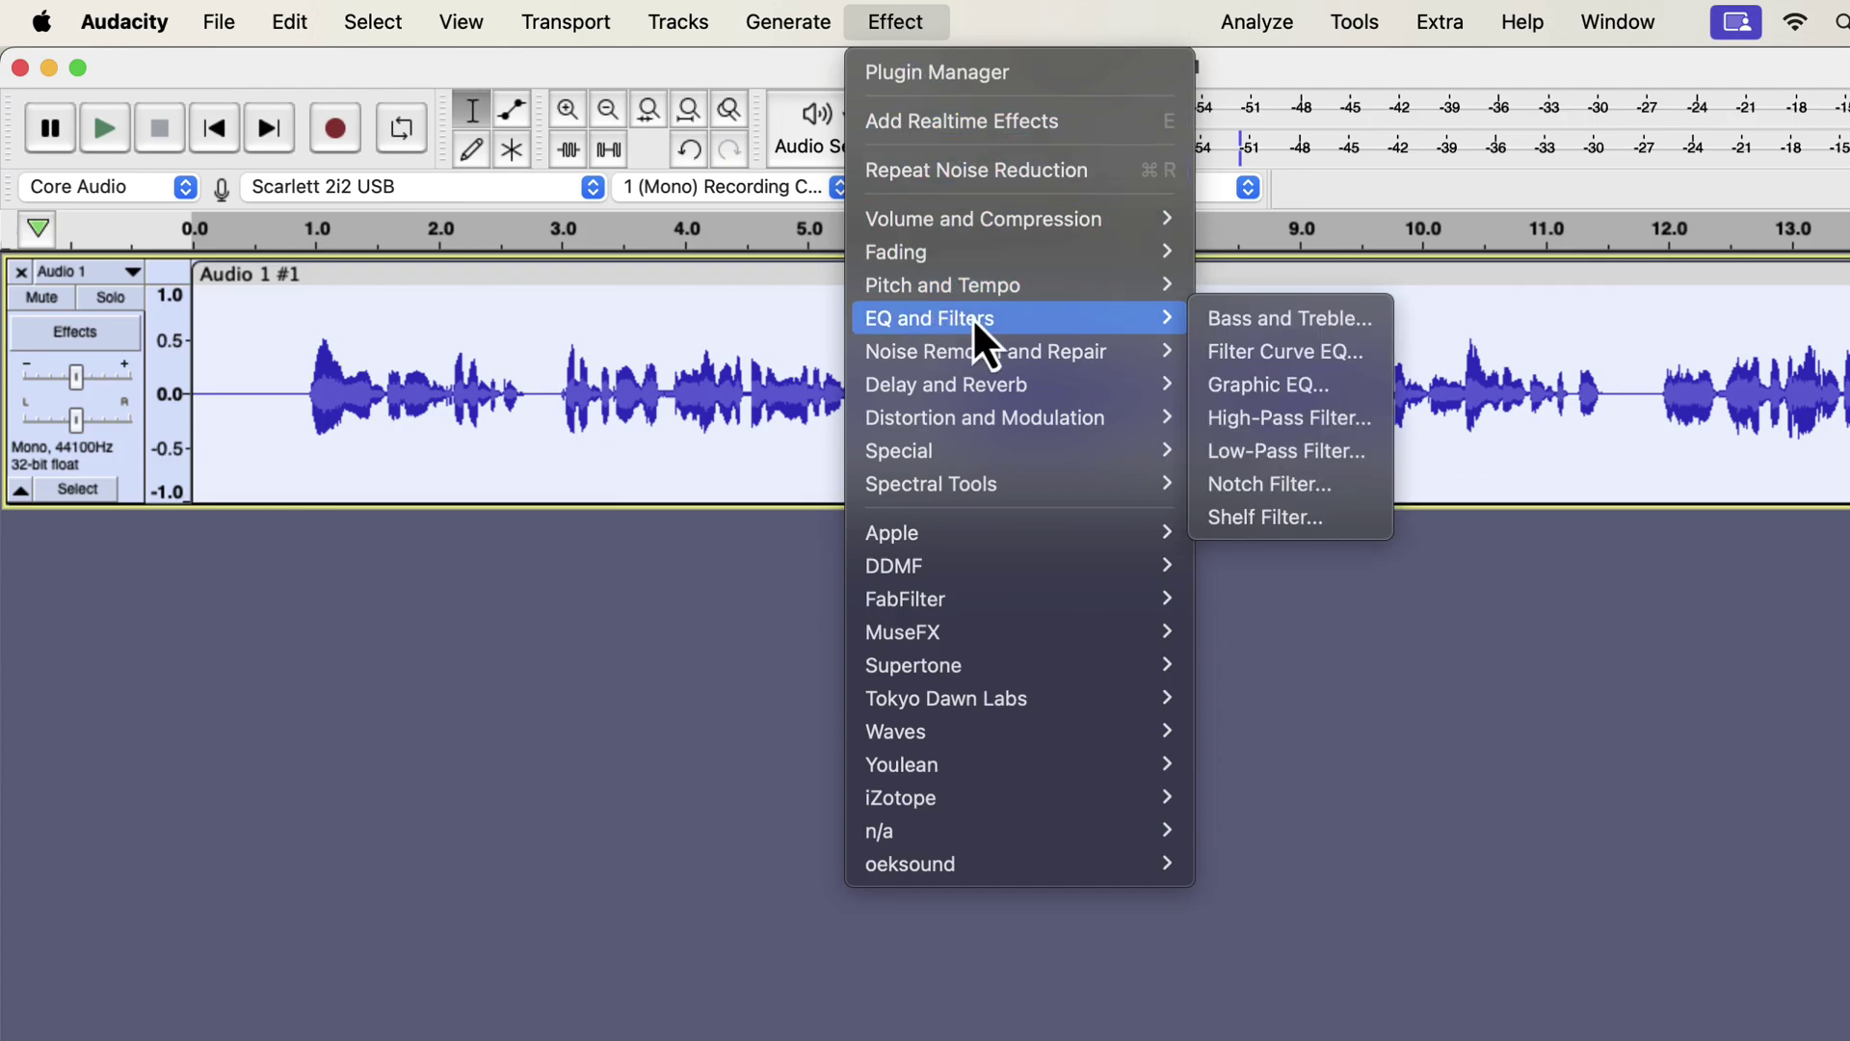
Step: Load the Low rolloff for speech preset in Filter Curve EQ, sharpen the knee near 100 Hz, and apply it
click(1251, 353)
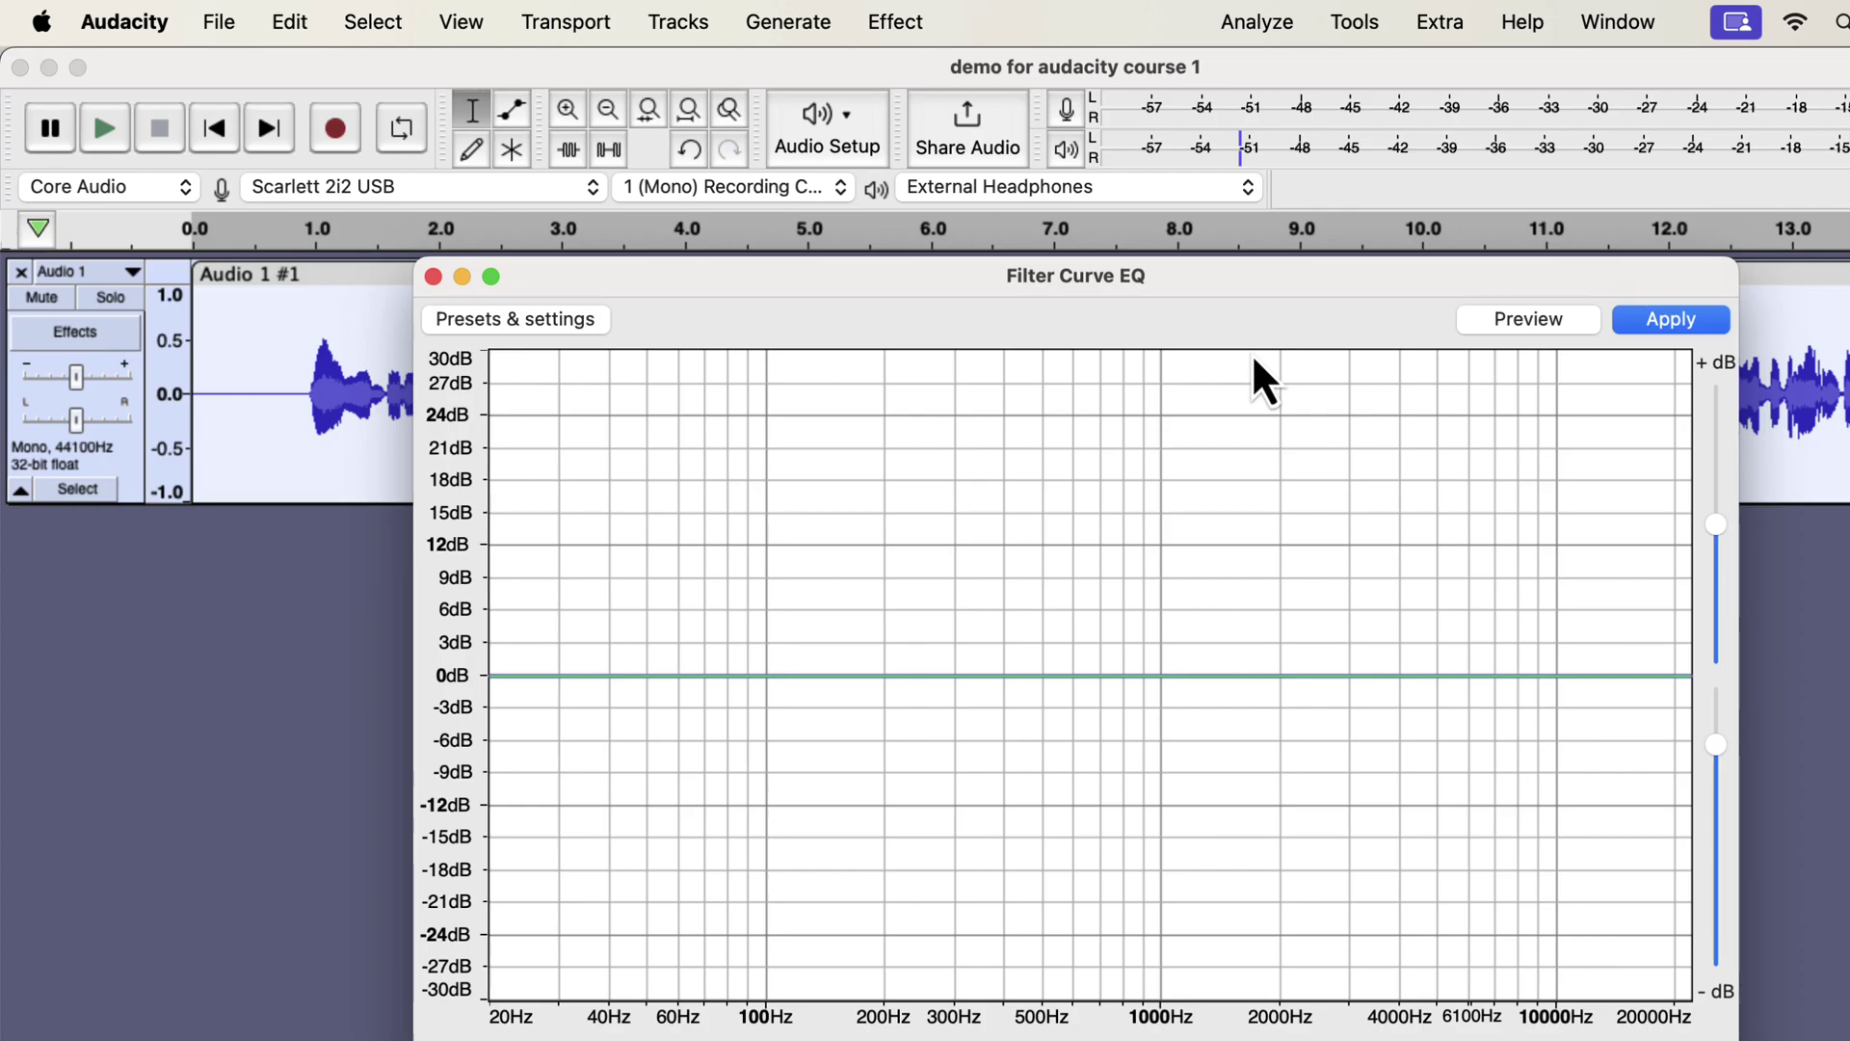
click(511, 319)
mouse_move(500, 476)
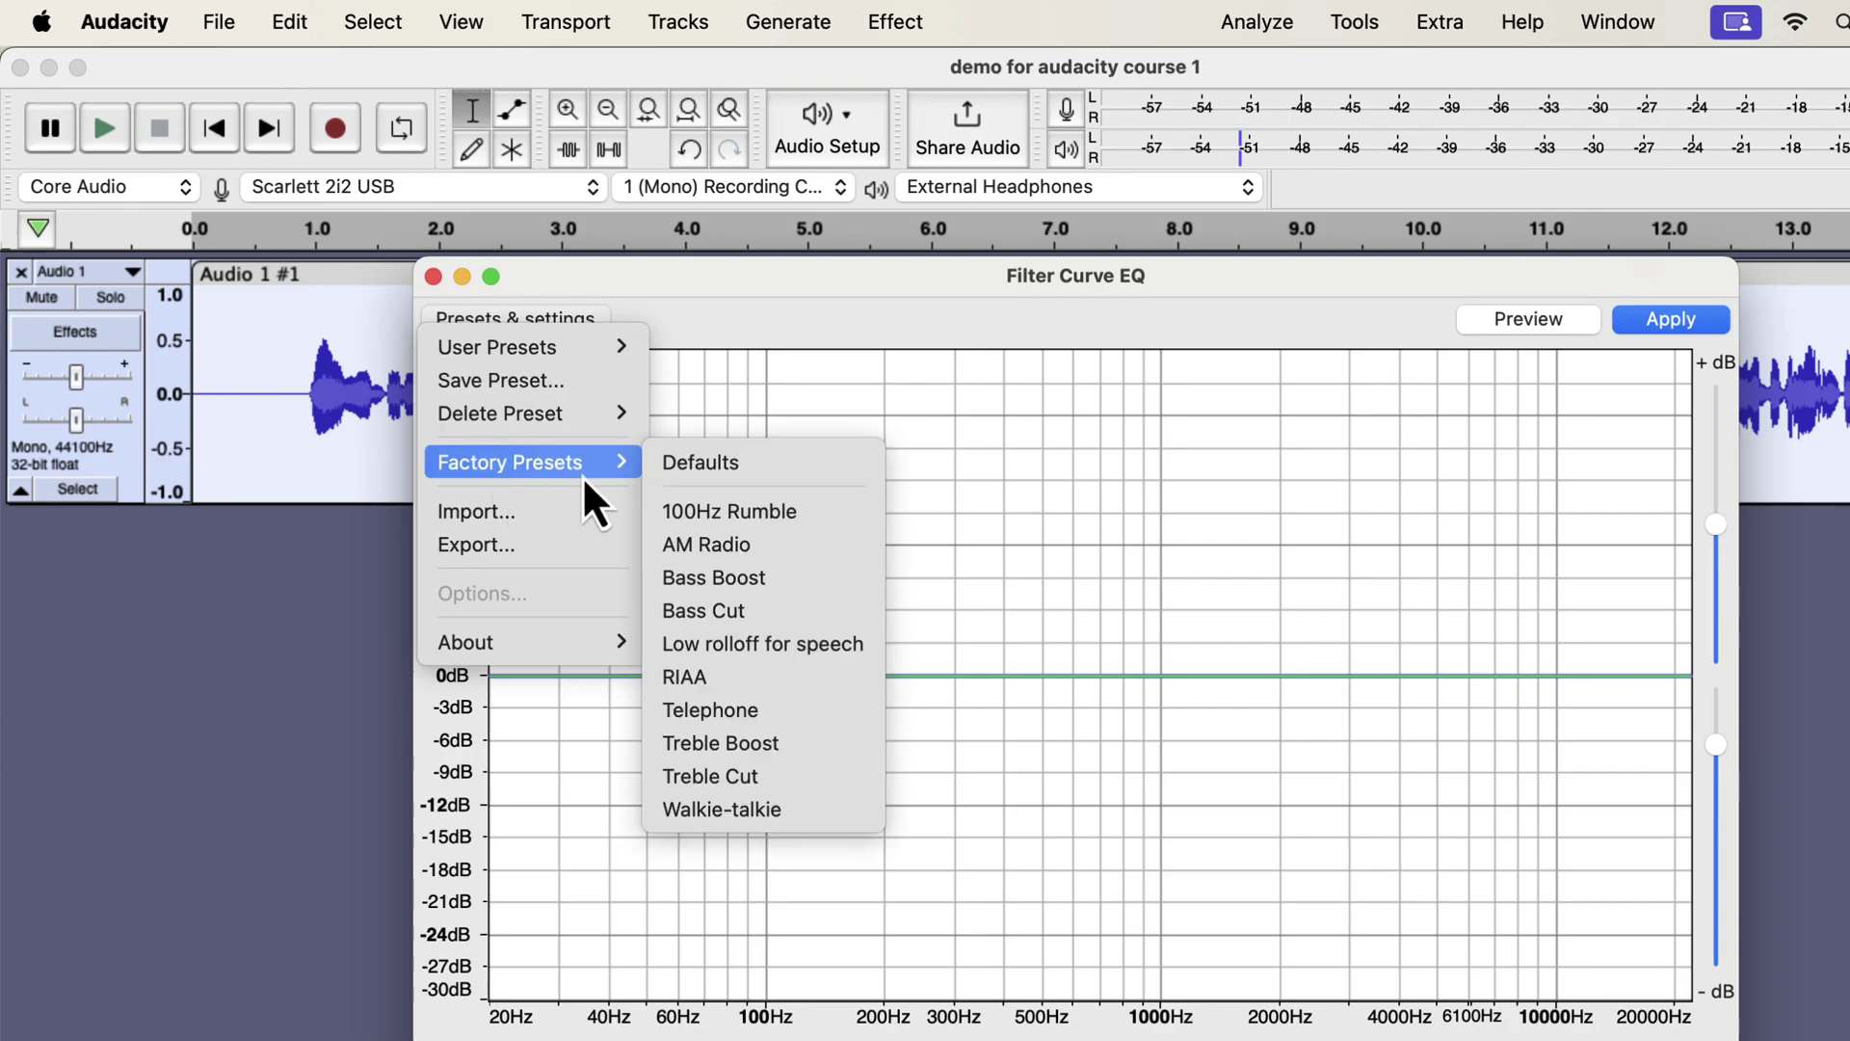
click(839, 661)
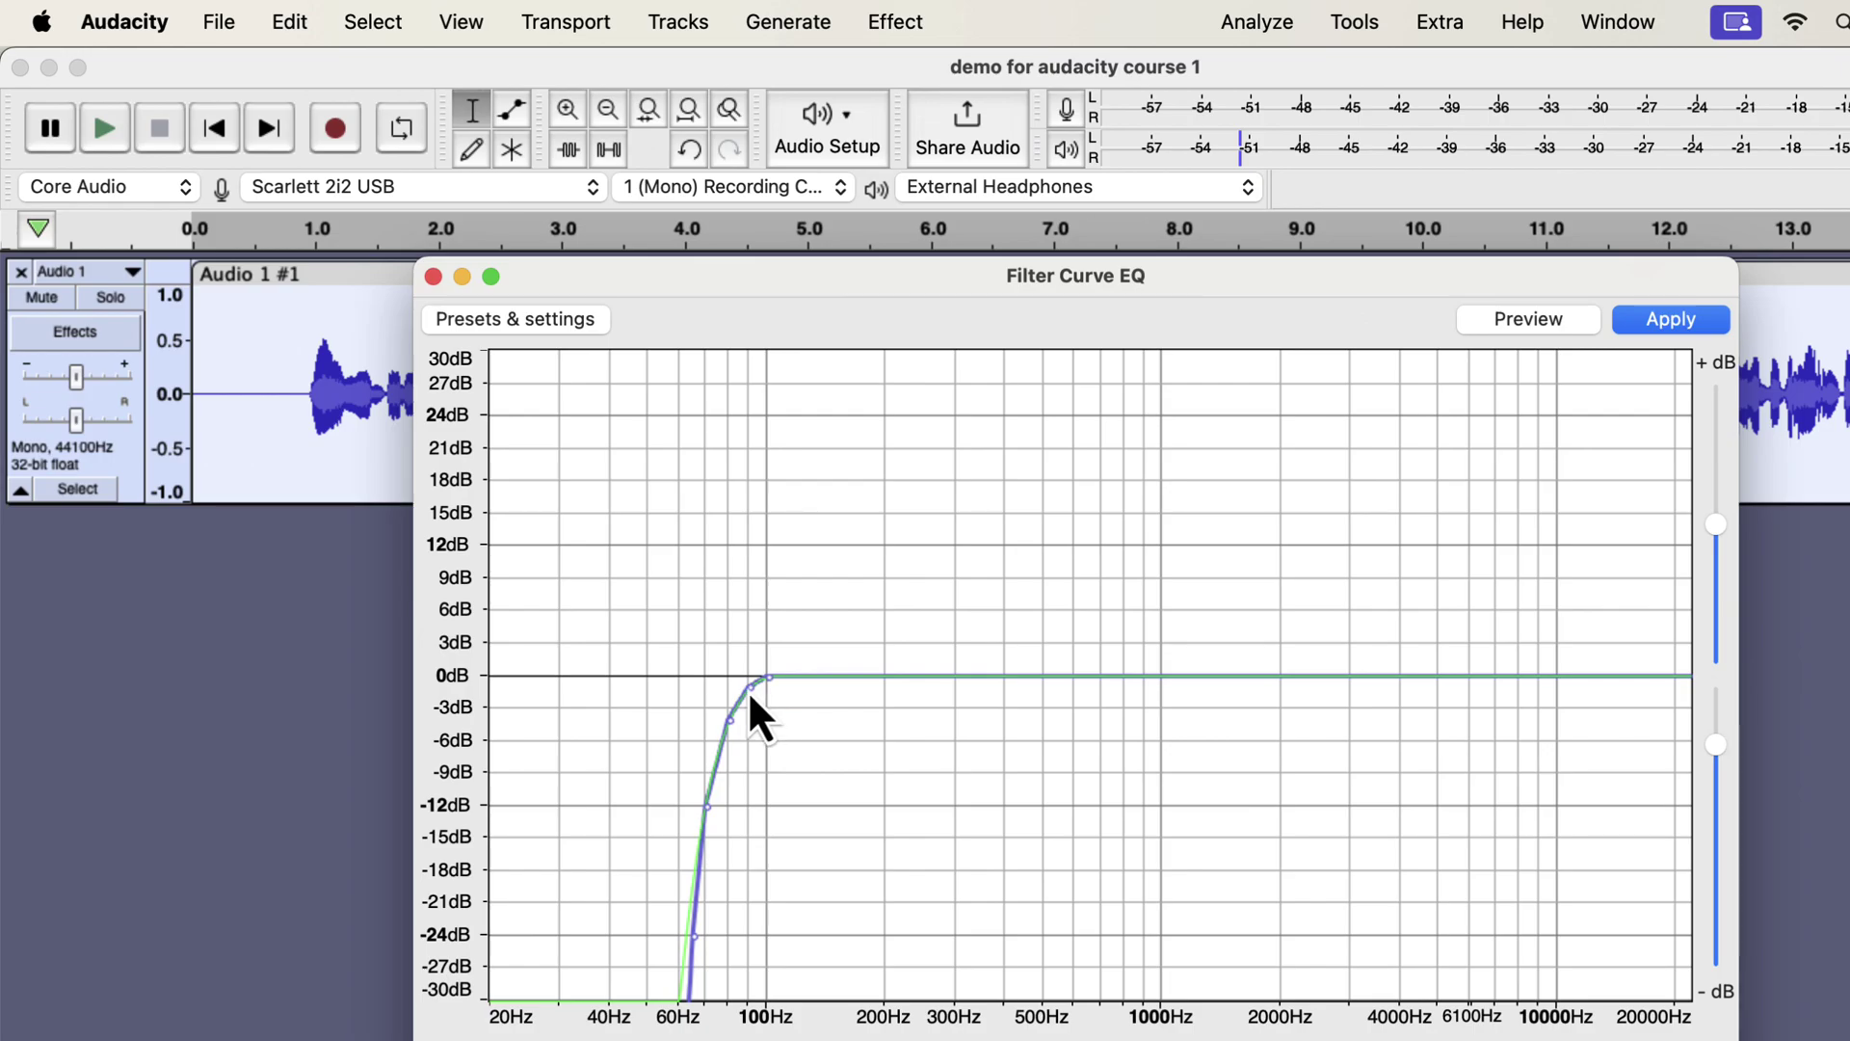
drag(750, 692, 713, 731)
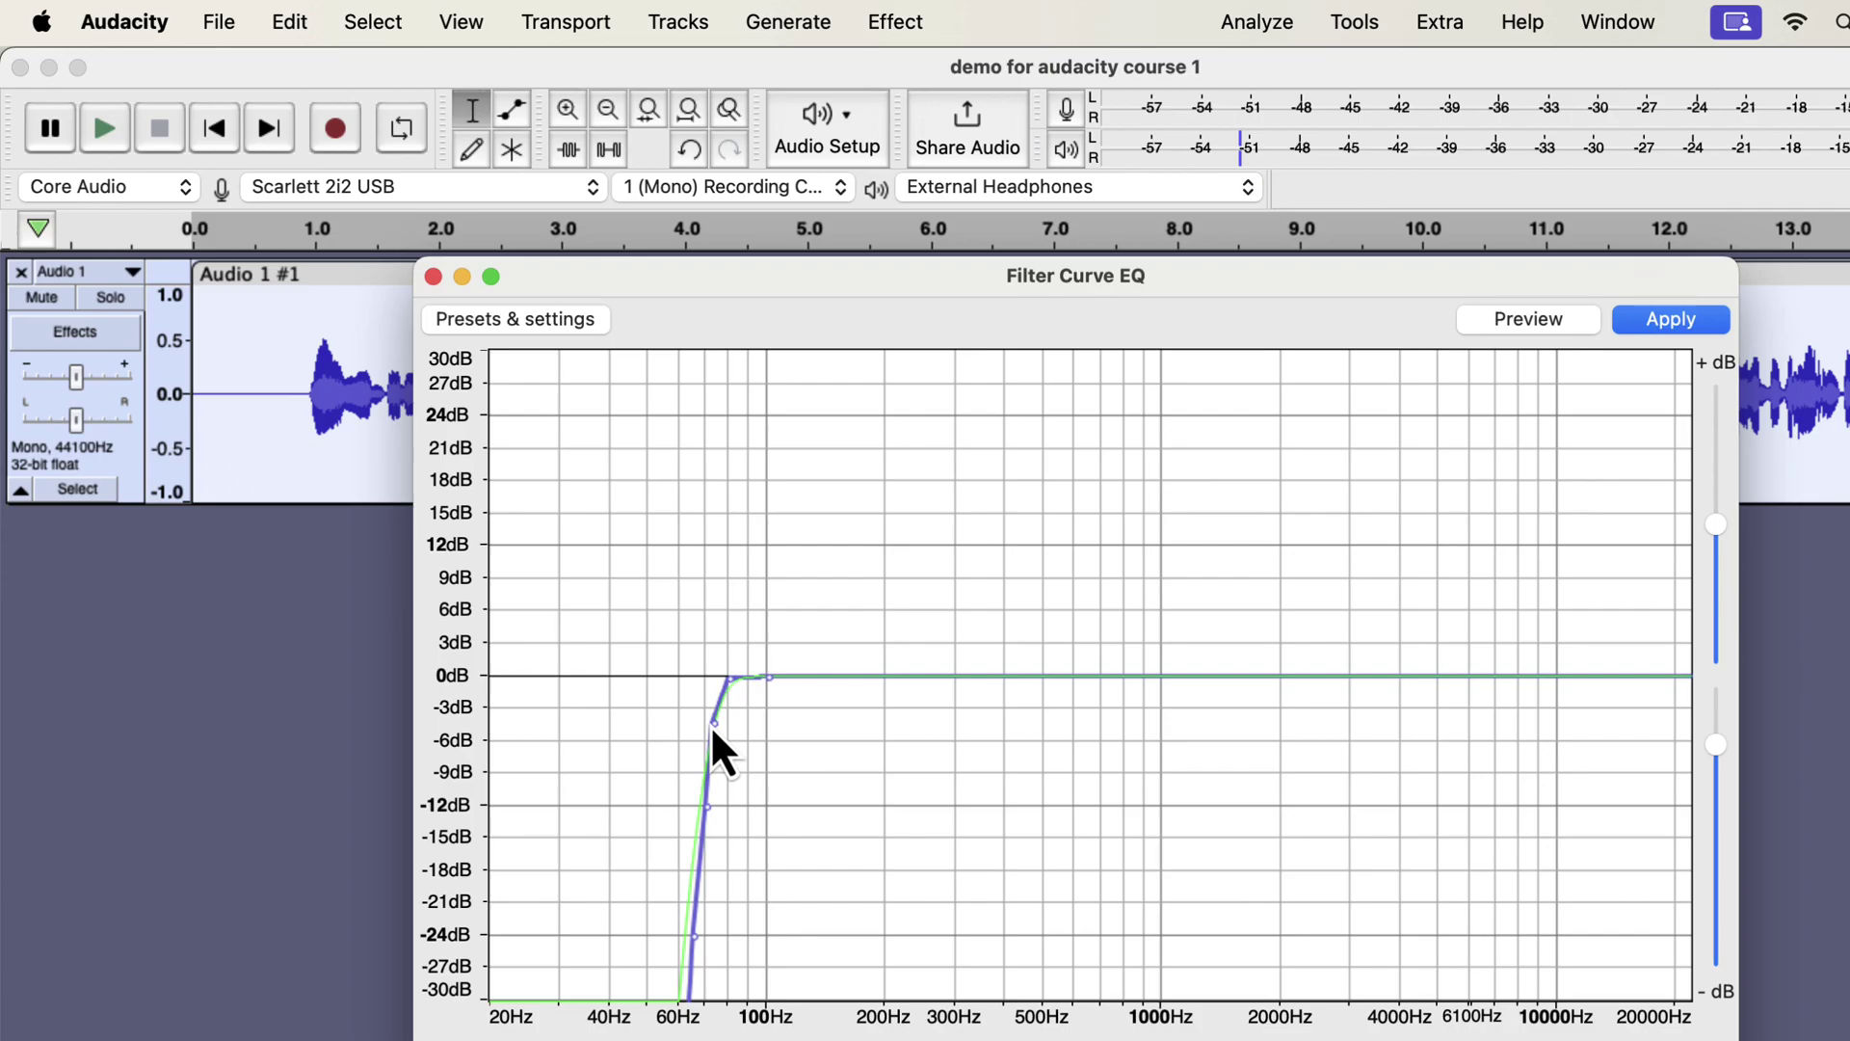
click(1700, 326)
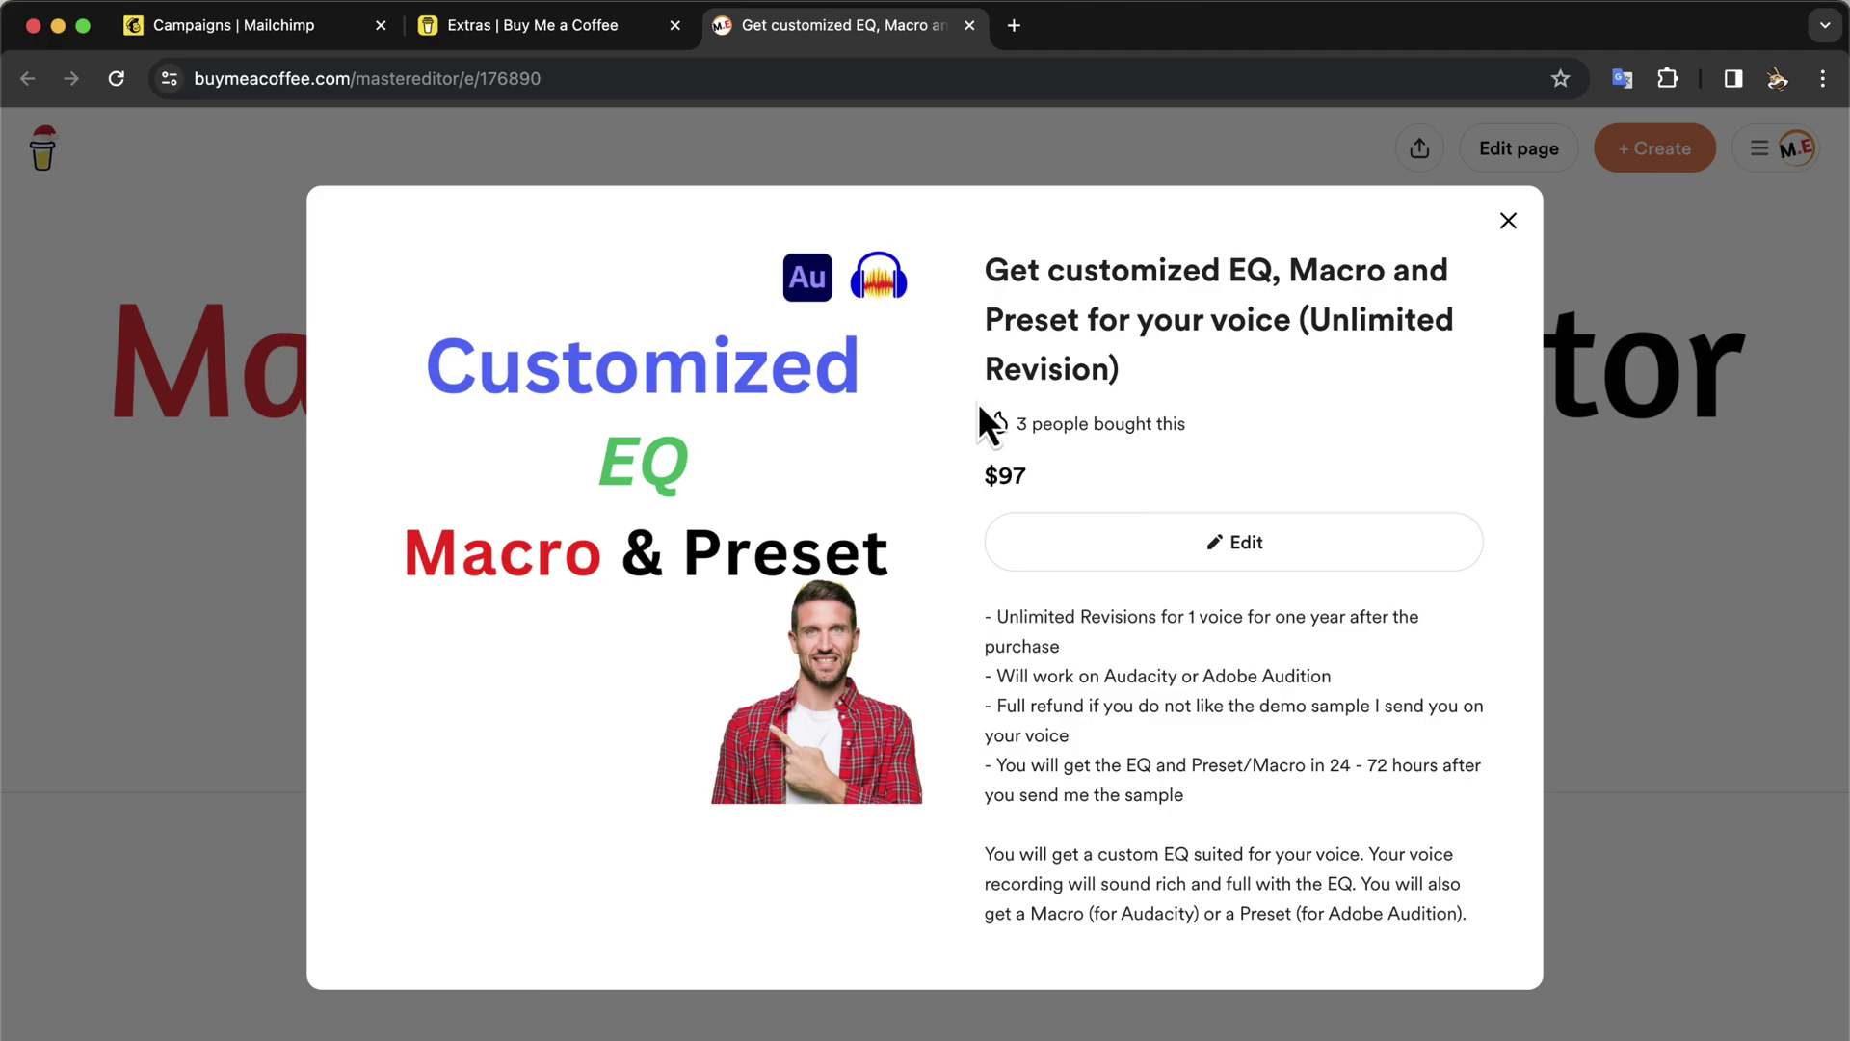
Step: Dismiss the customized EQ product details and scroll down the shop listings
key(Escape)
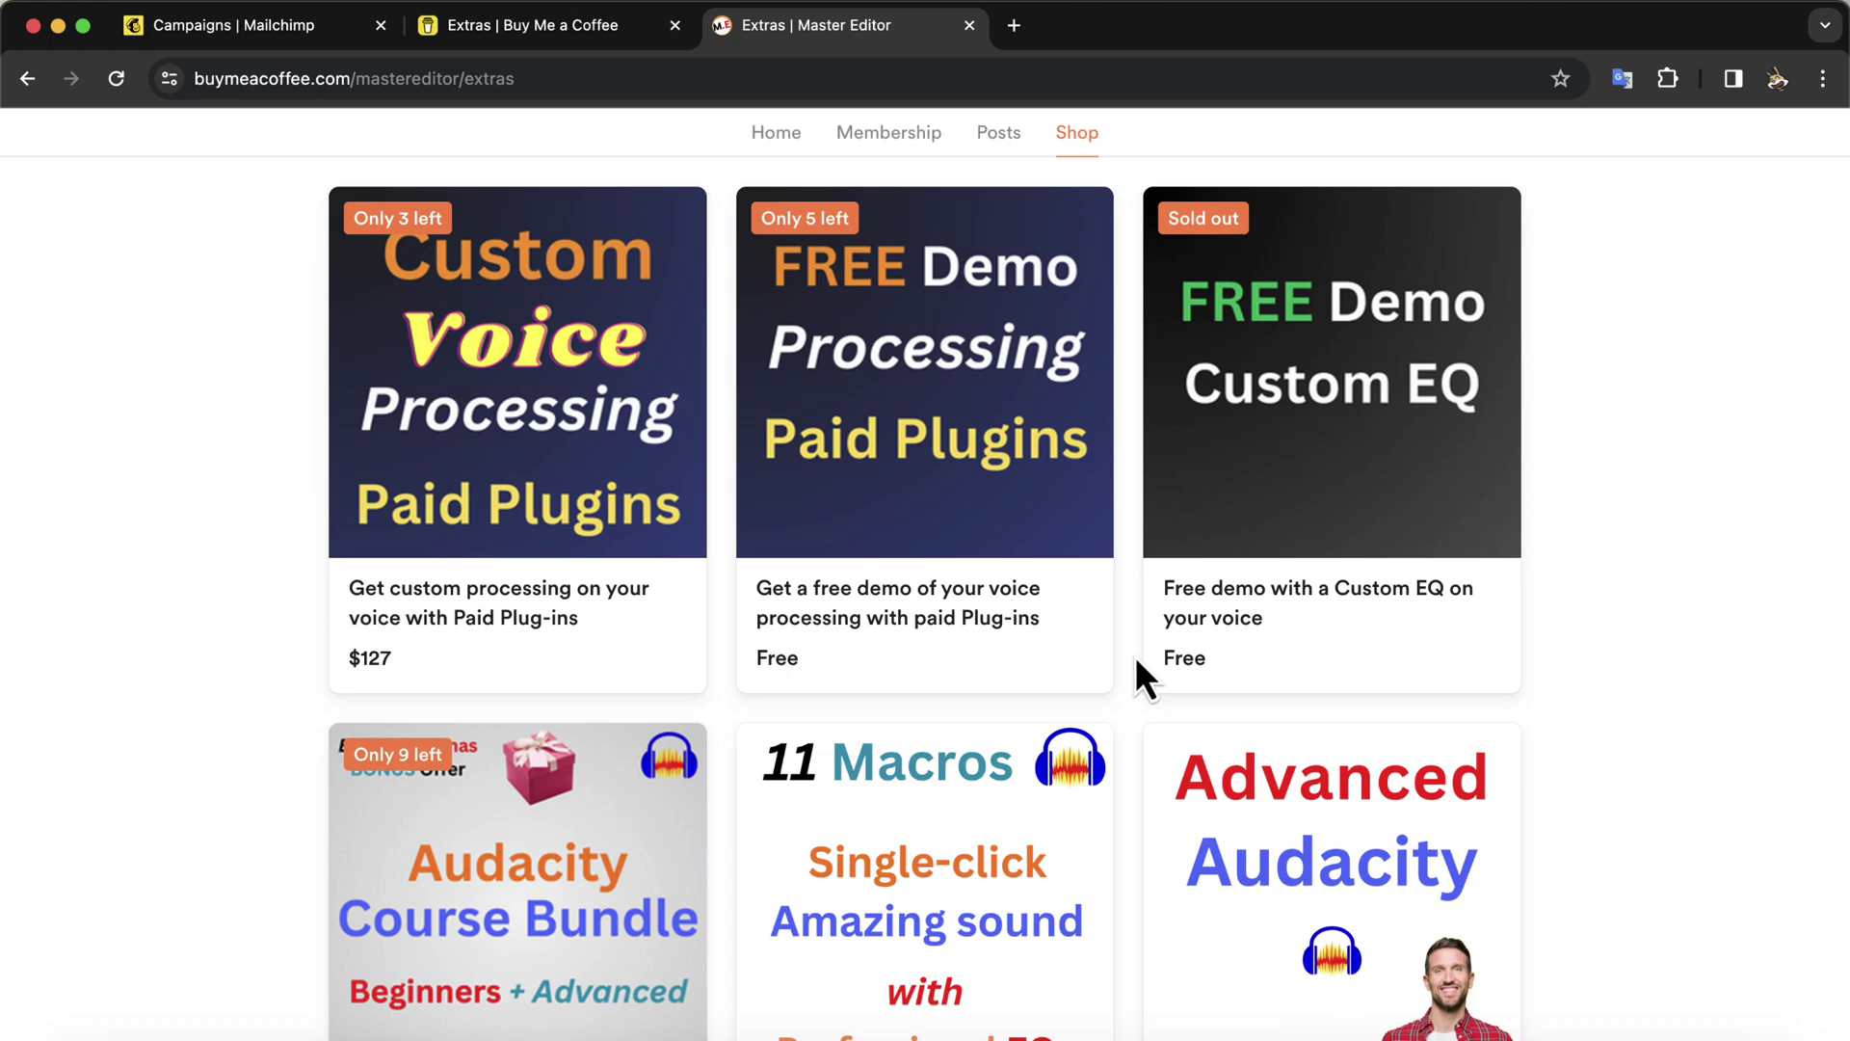
scroll(1135, 655, down, 6)
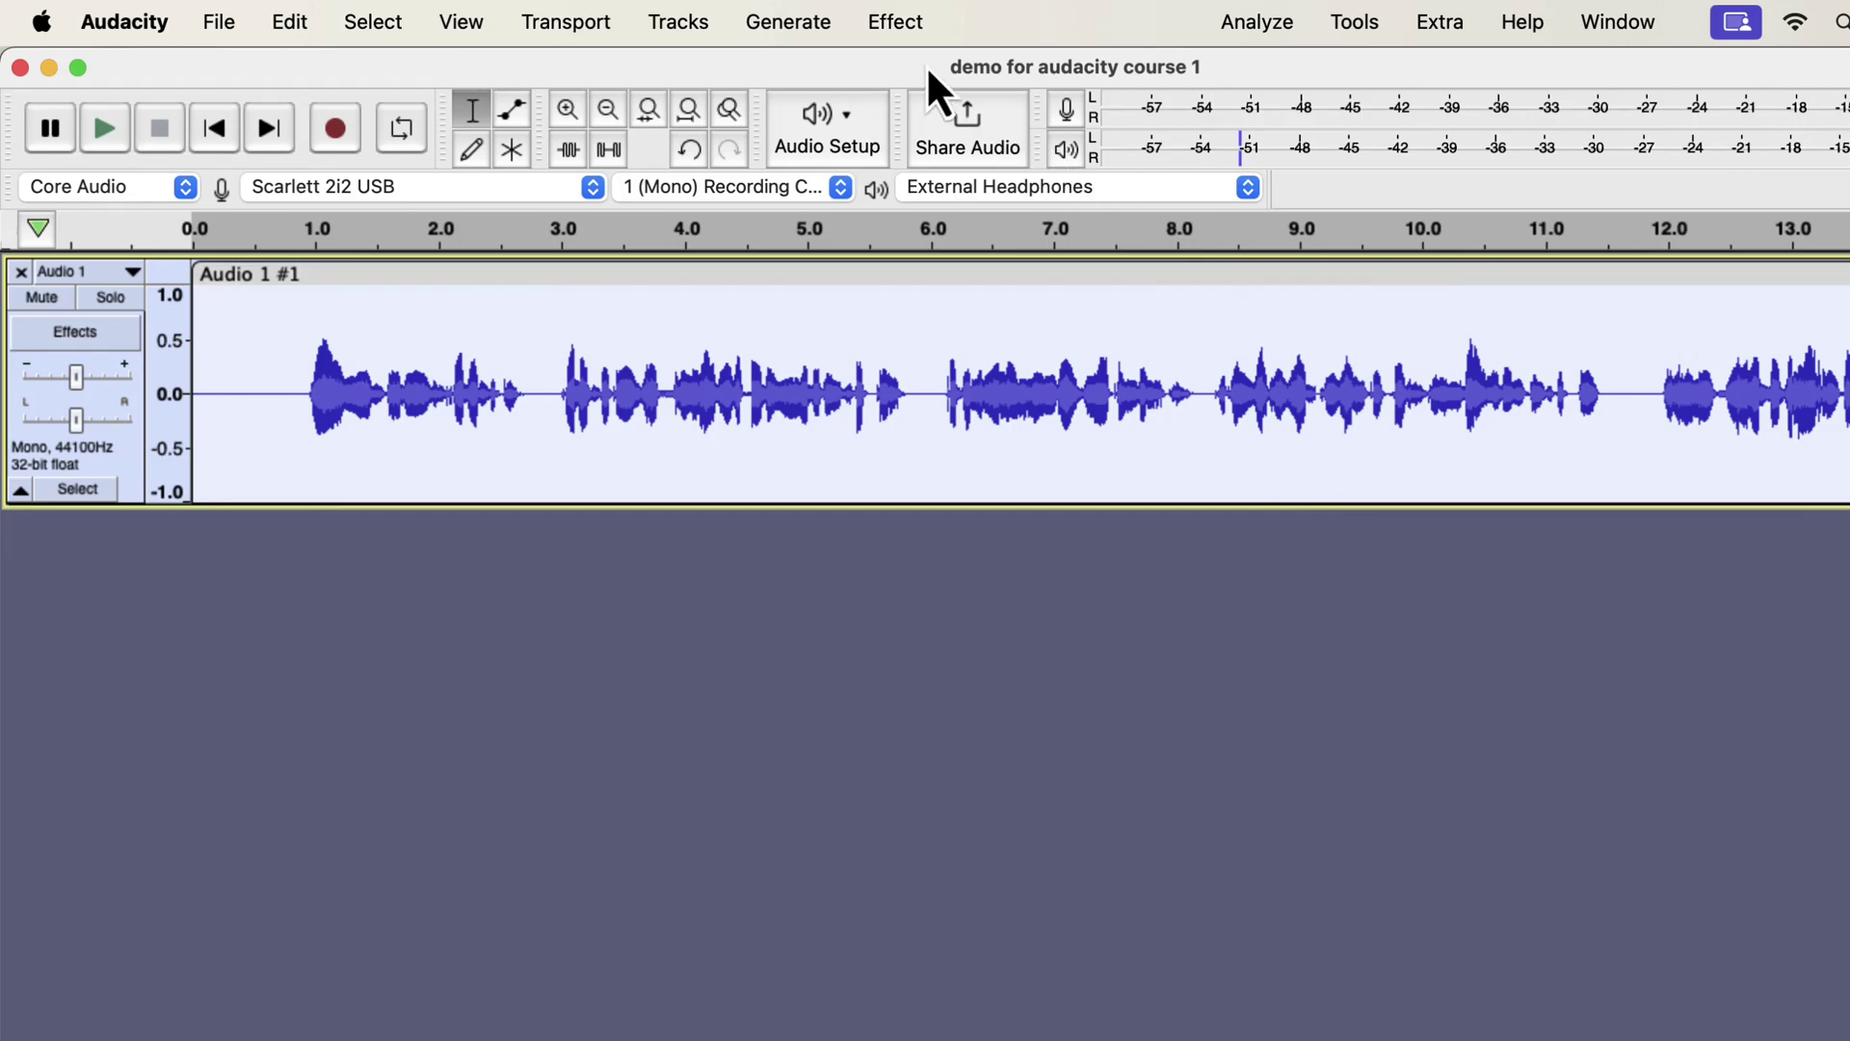
Step: Open the Compressor effect from Effect > Volume and Compression
click(900, 28)
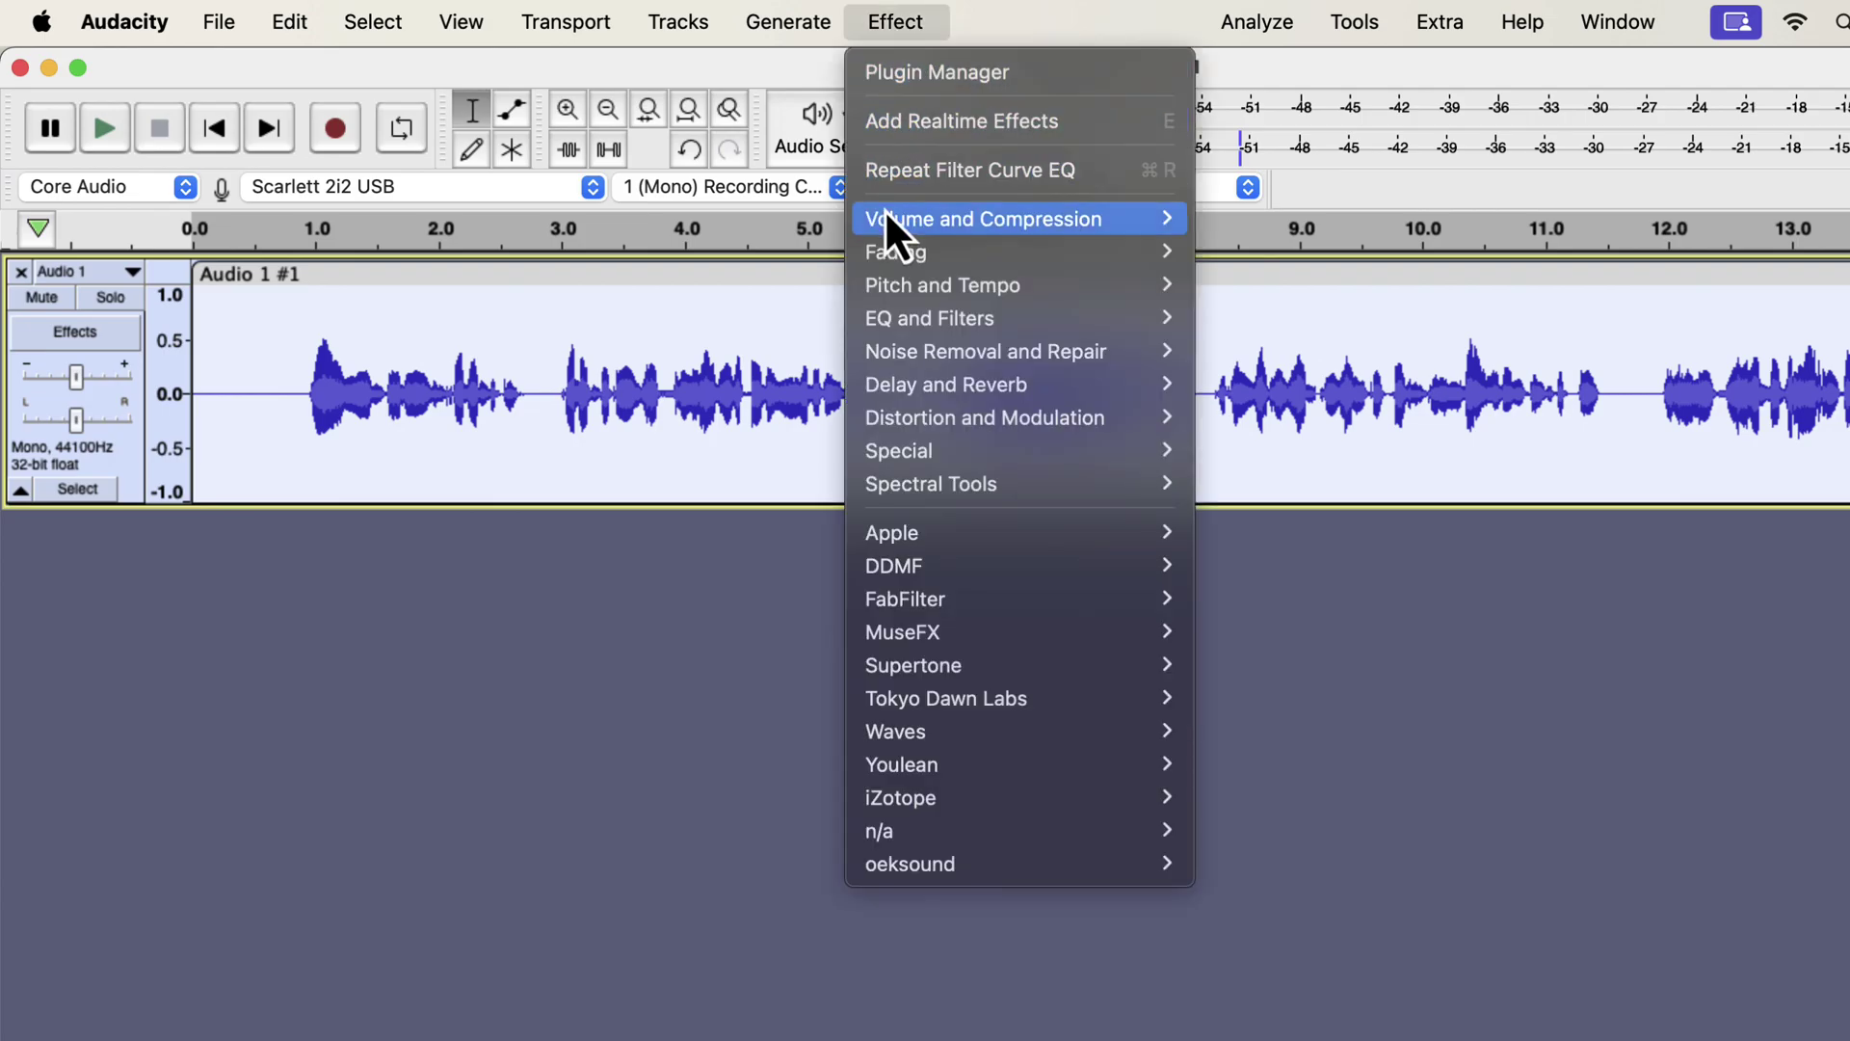
mouse_move(894, 224)
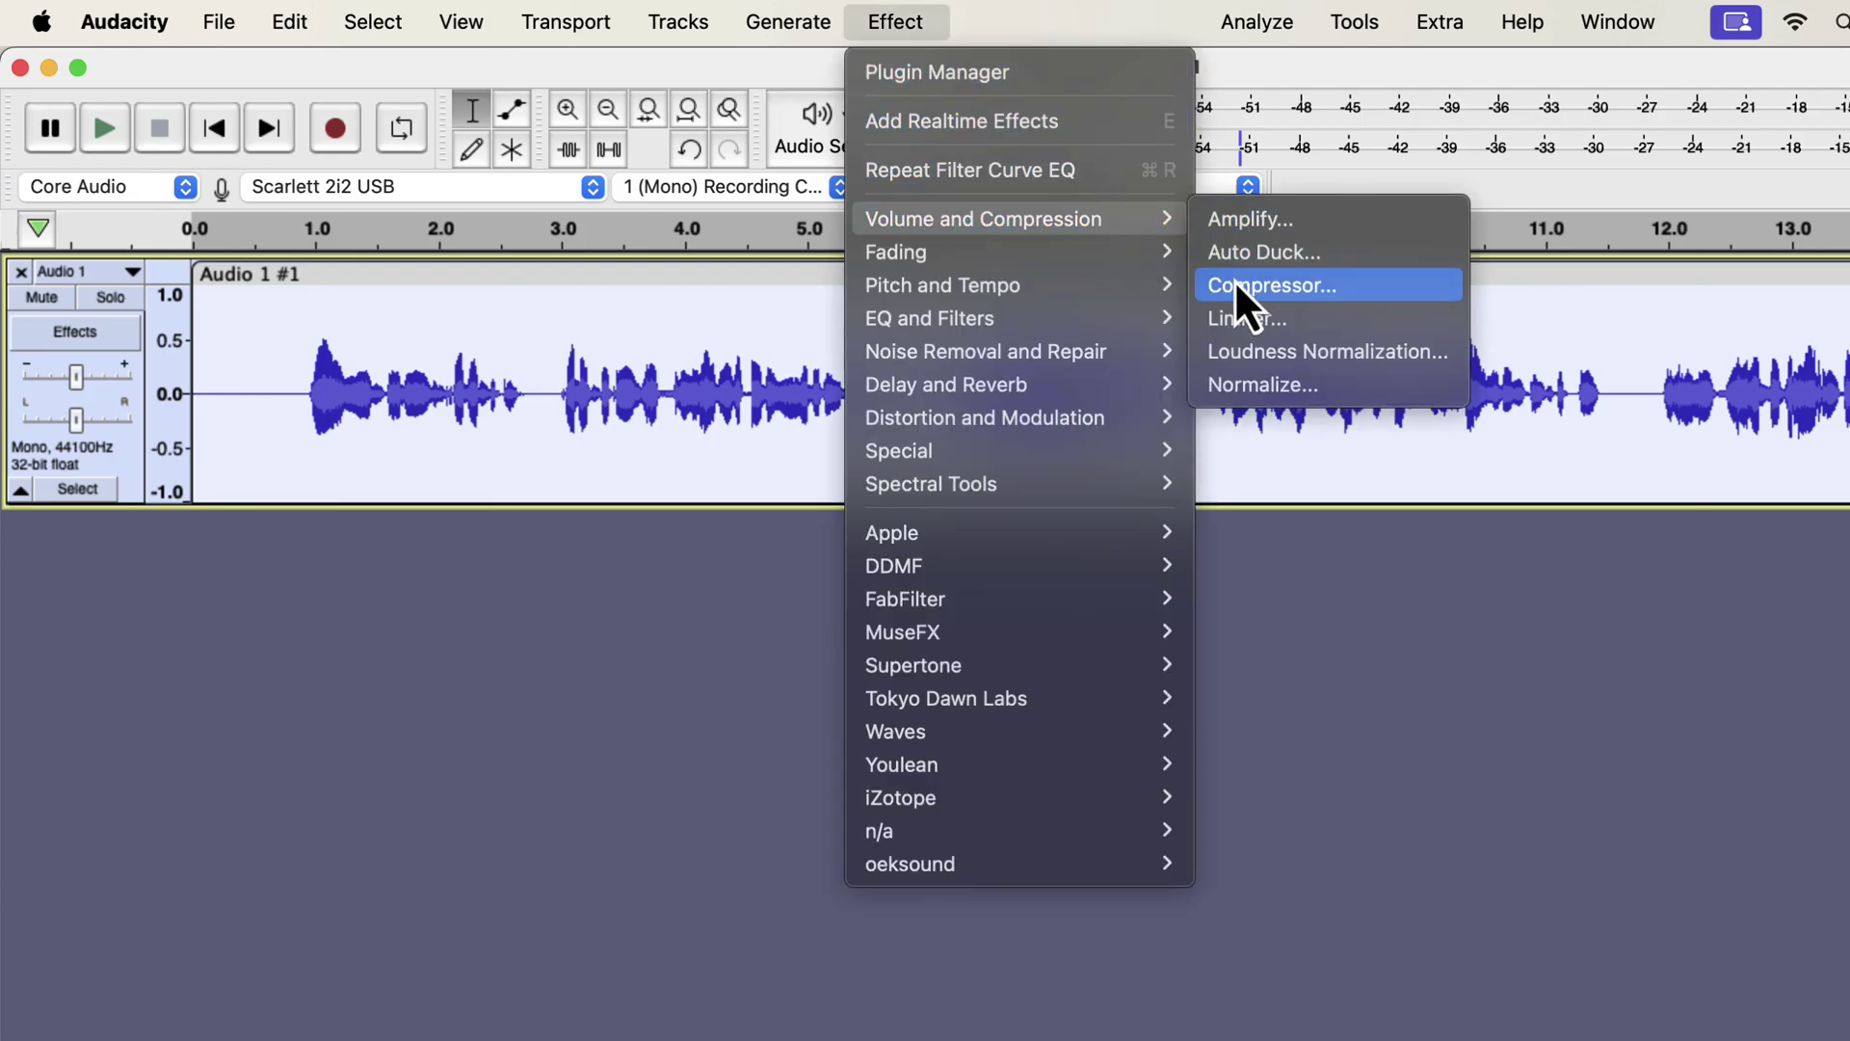
click(1394, 299)
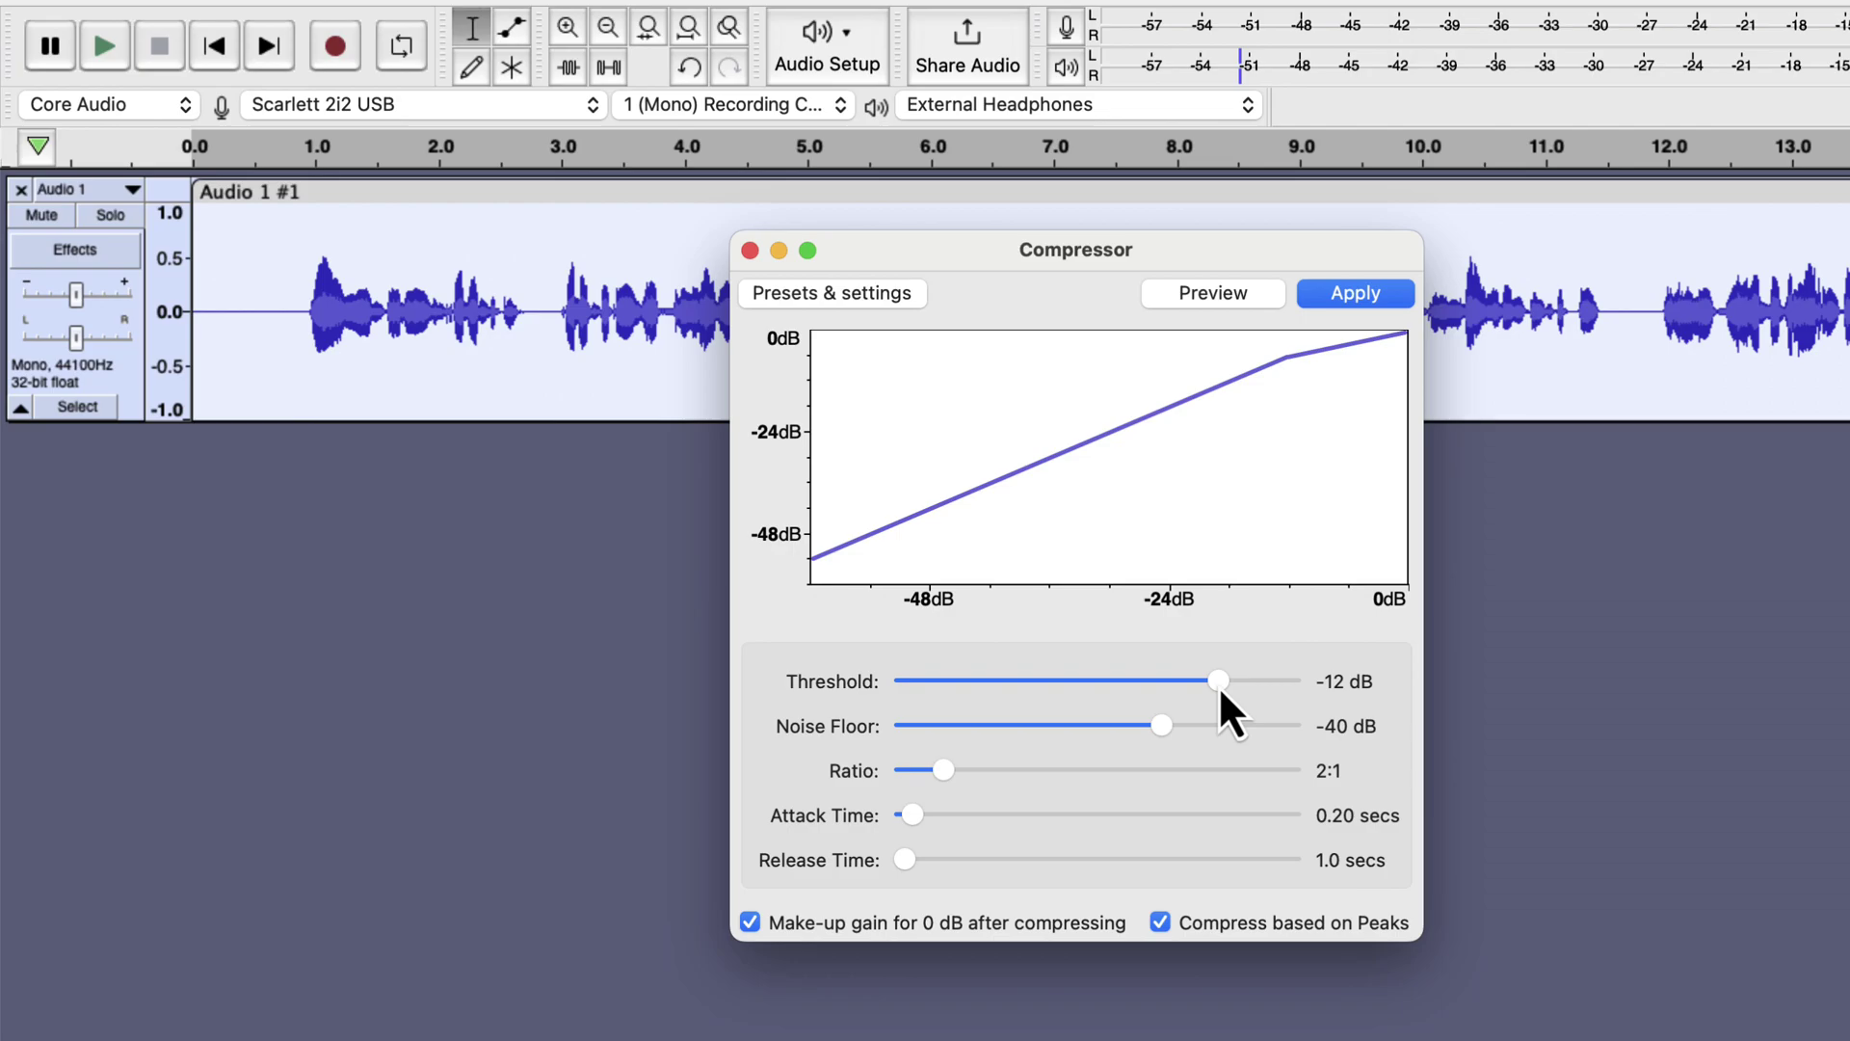
Step: Set the Compressor threshold to -15 dB and the ratio to 3:1
mouse_move(1219, 685)
mouse_down()
mouse_move(1237, 685)
mouse_move(1197, 685)
mouse_up()
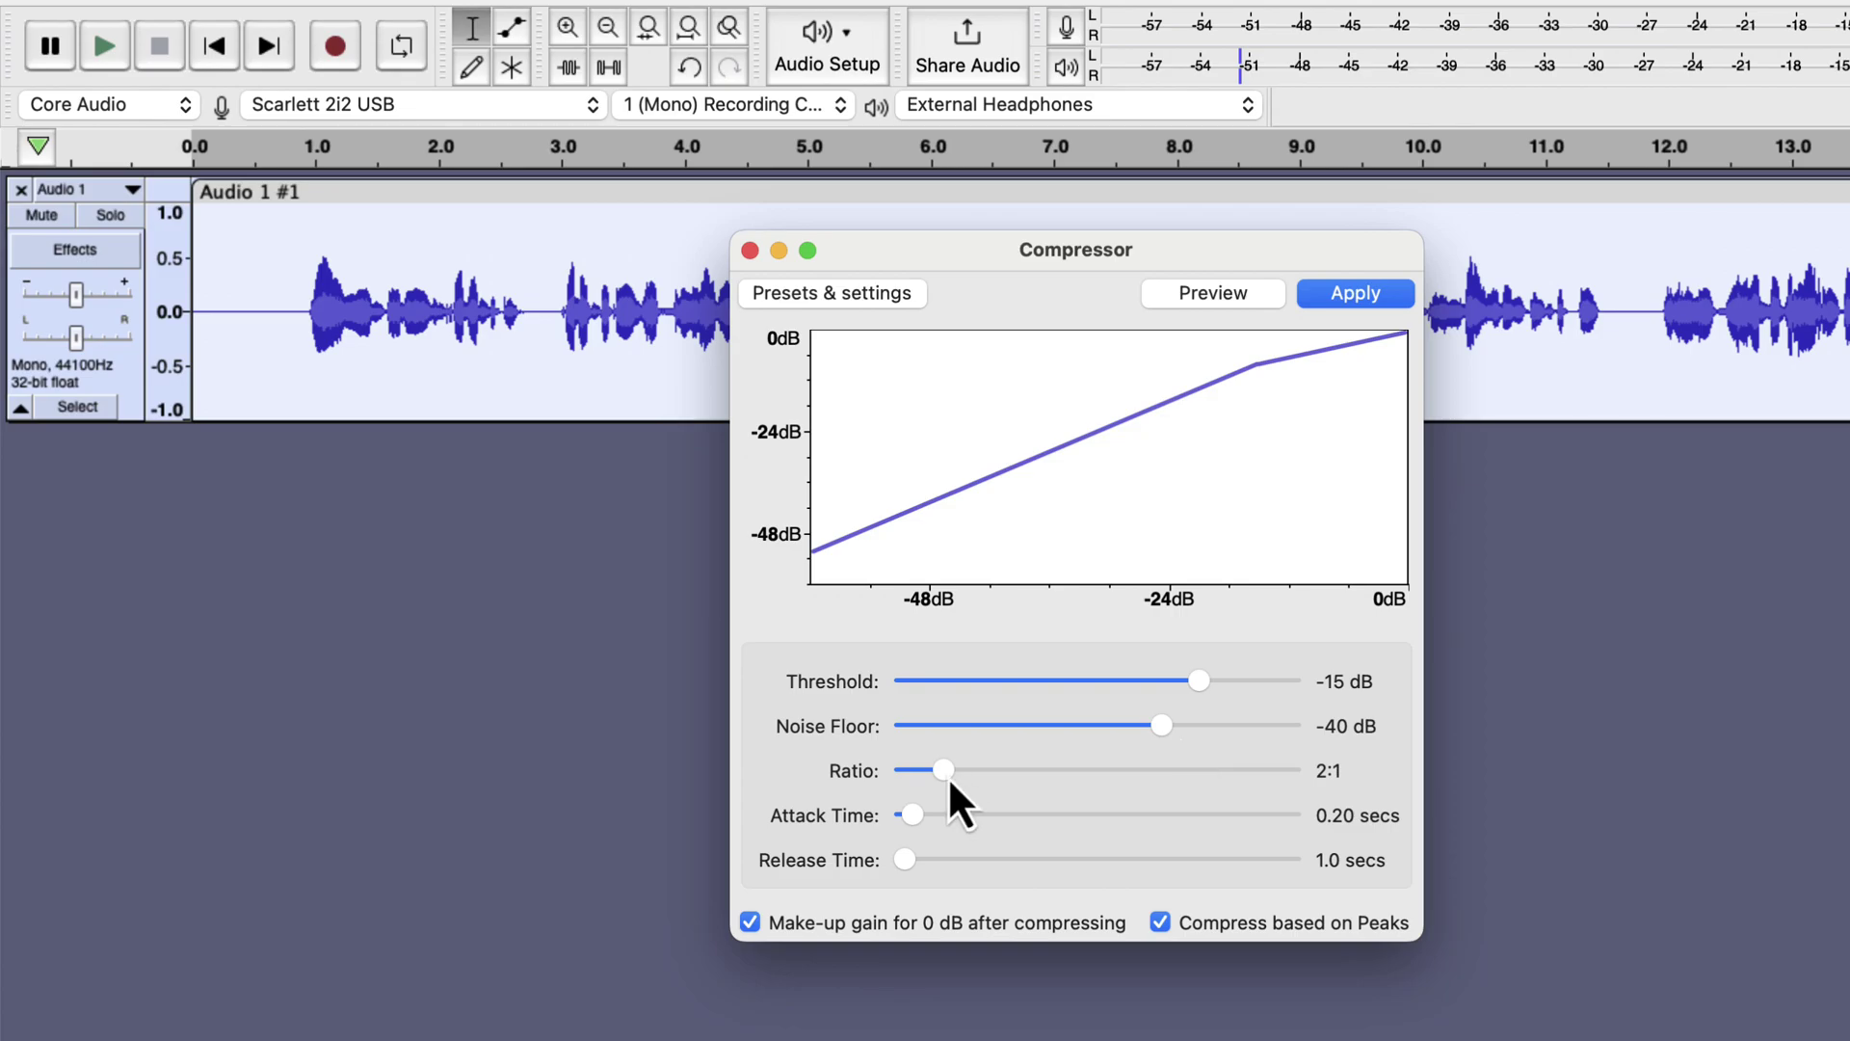
drag(948, 779, 993, 784)
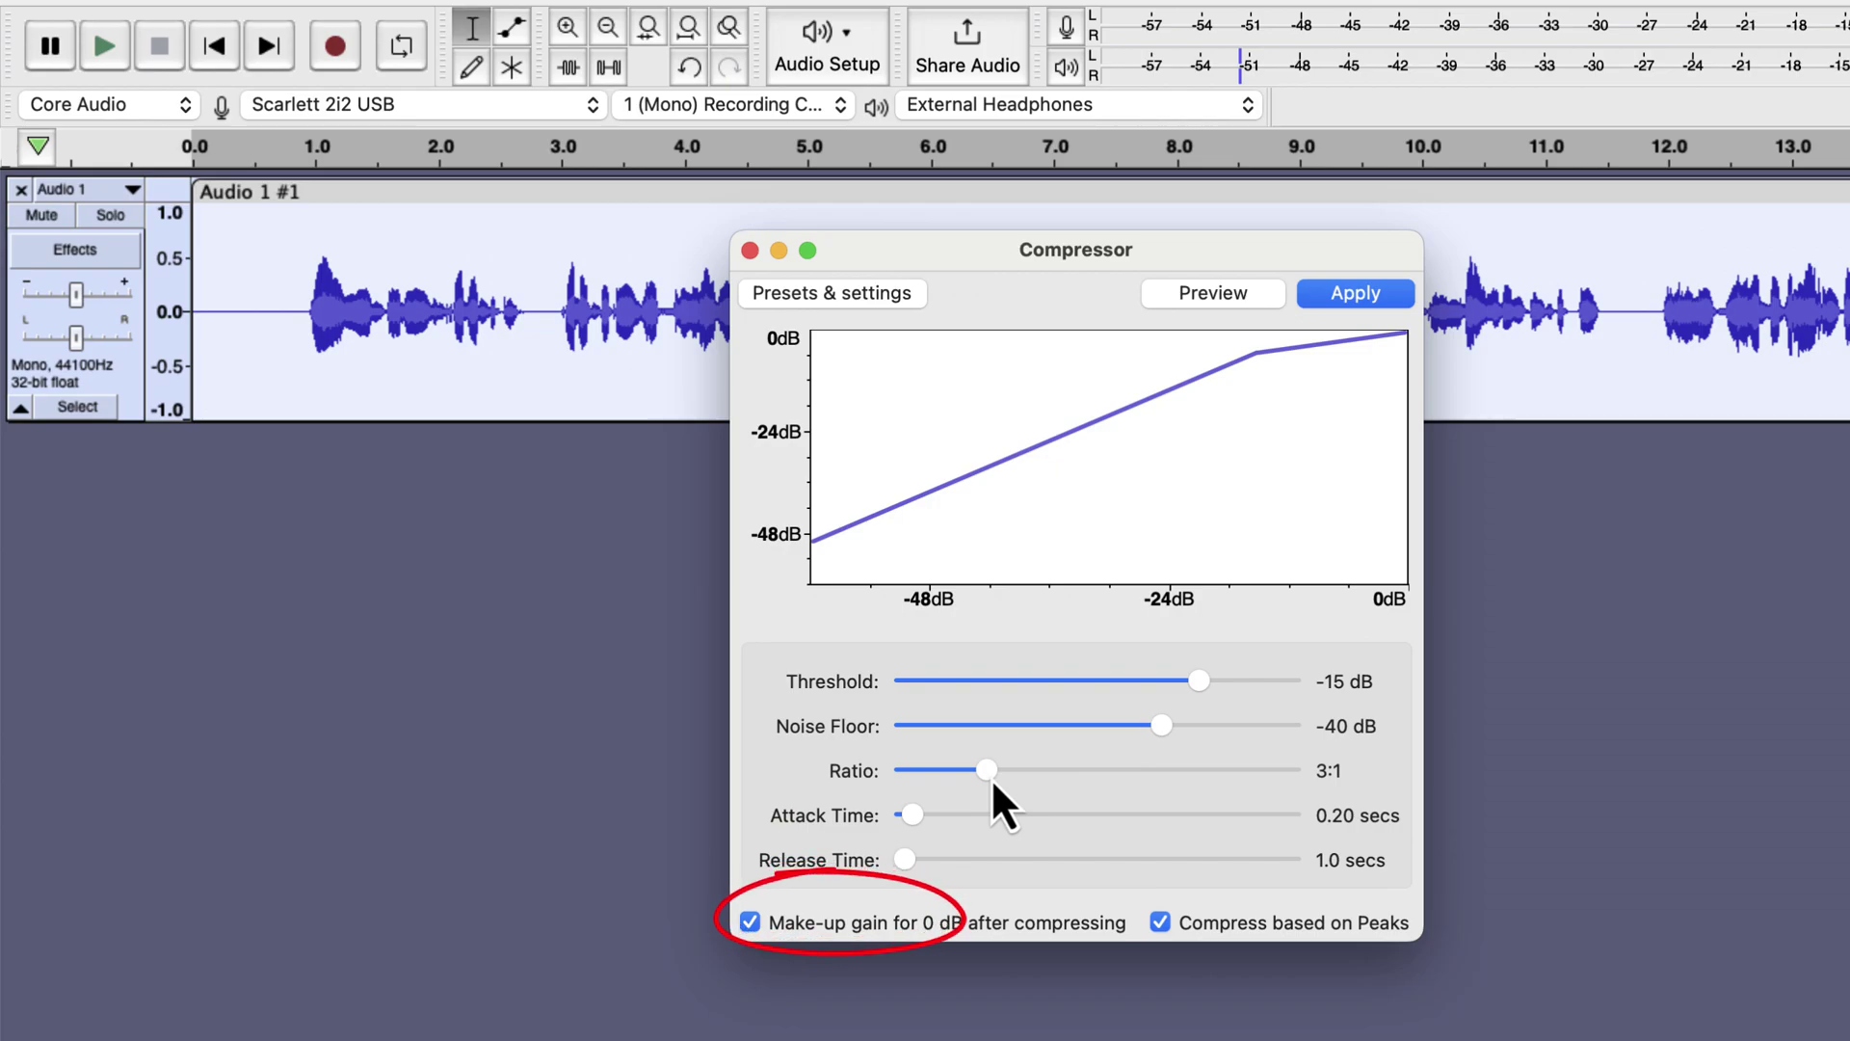
Step: Apply the compression, normalize the peak to -3.0 dB, and return to the track start
click(1356, 295)
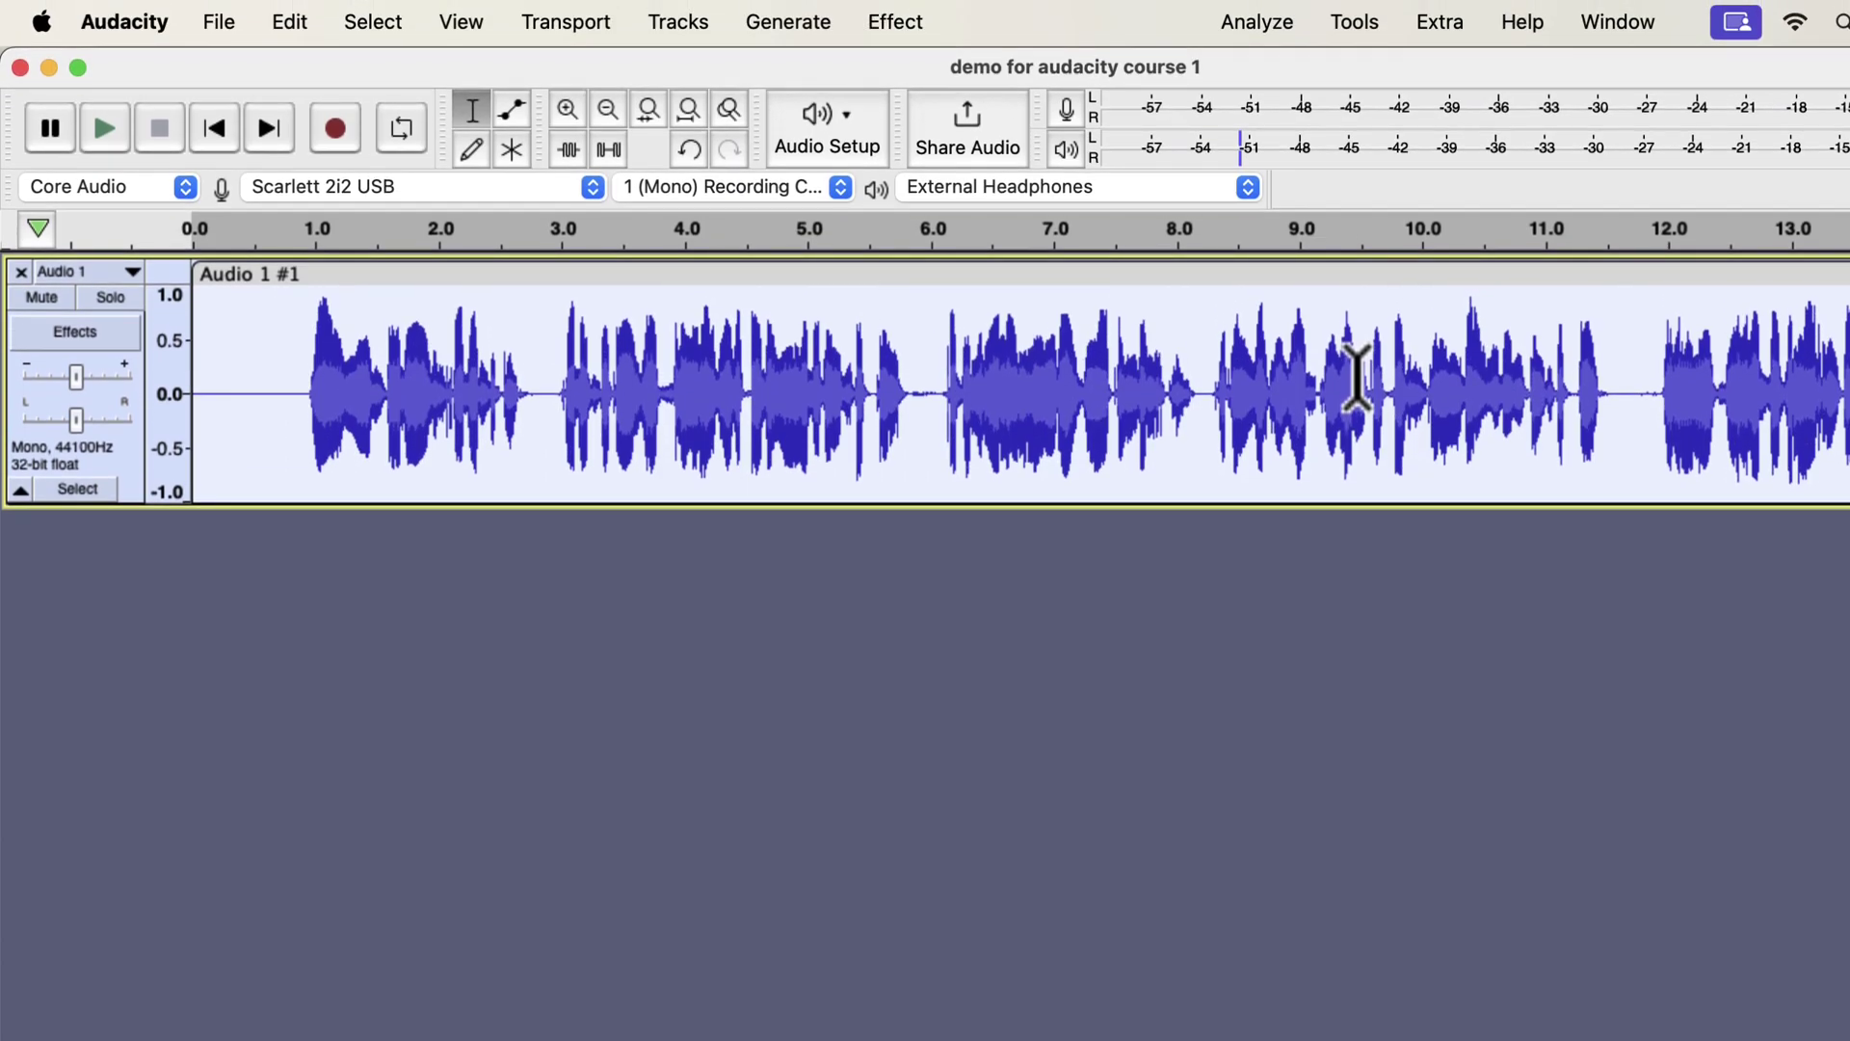
click(892, 22)
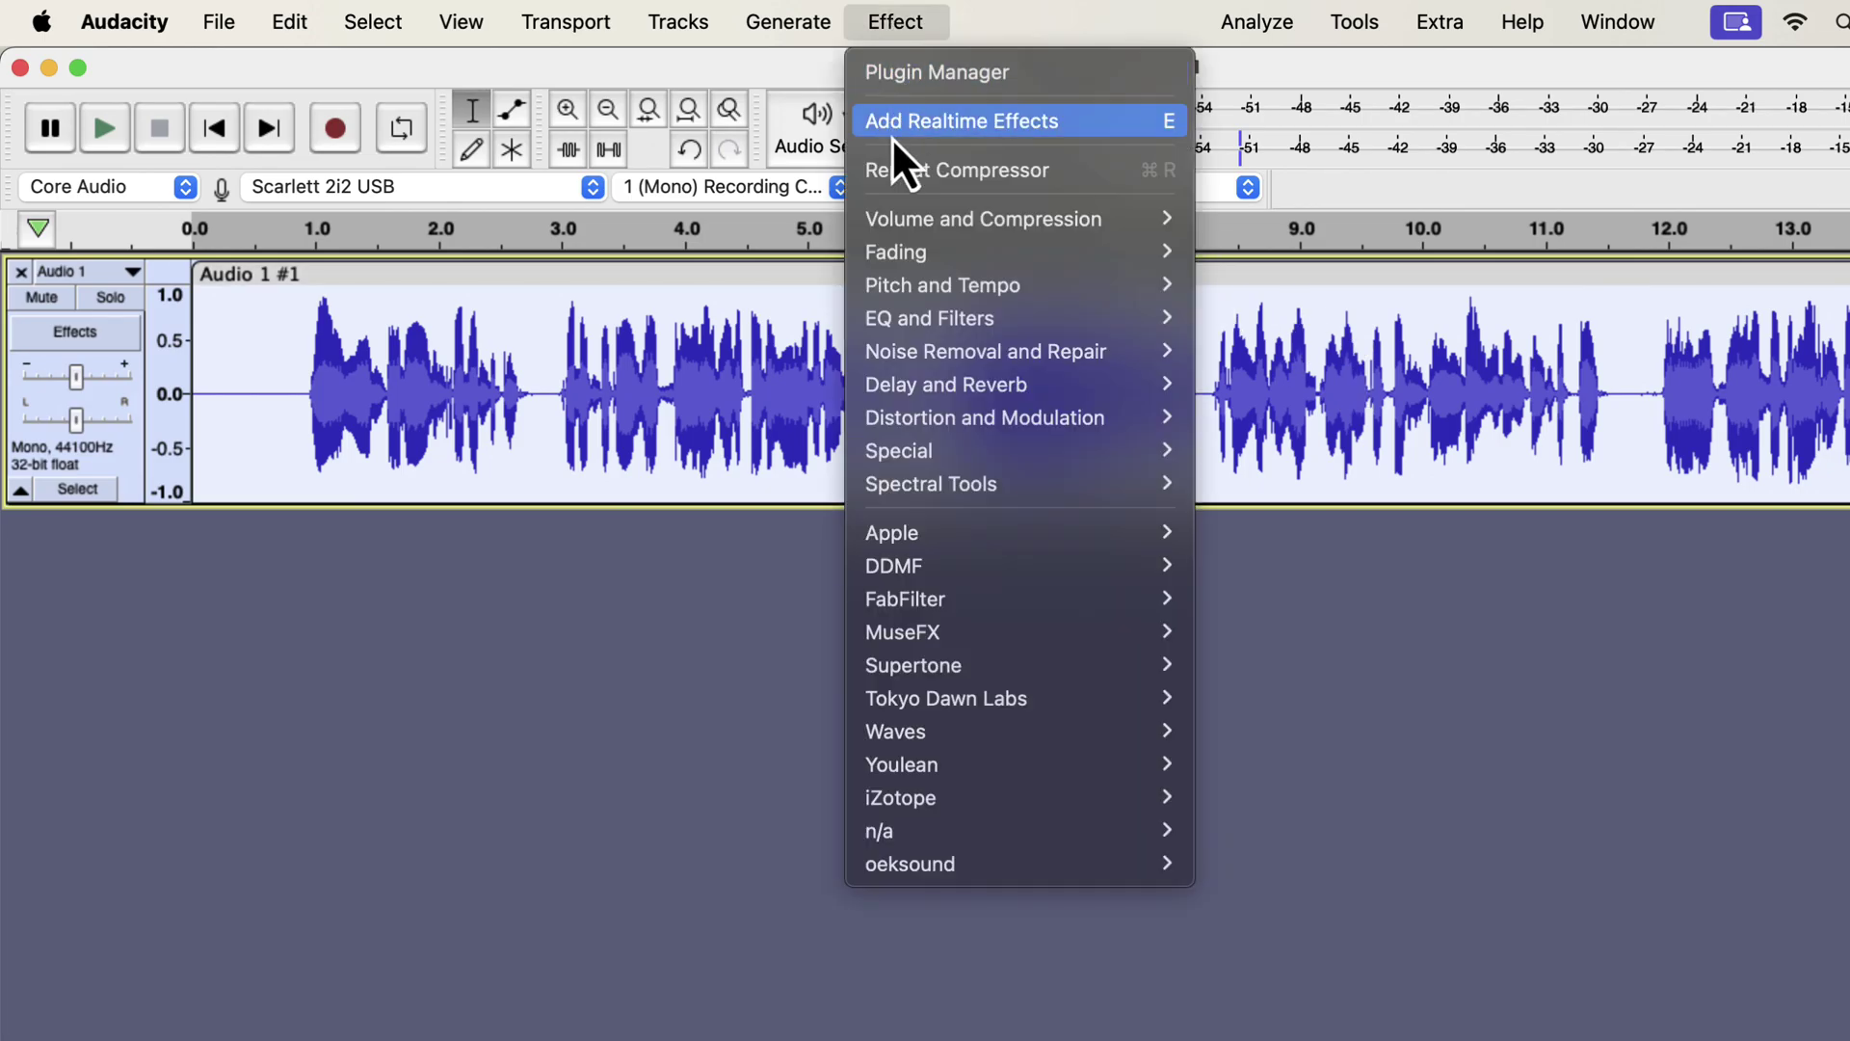
mouse_move(904, 218)
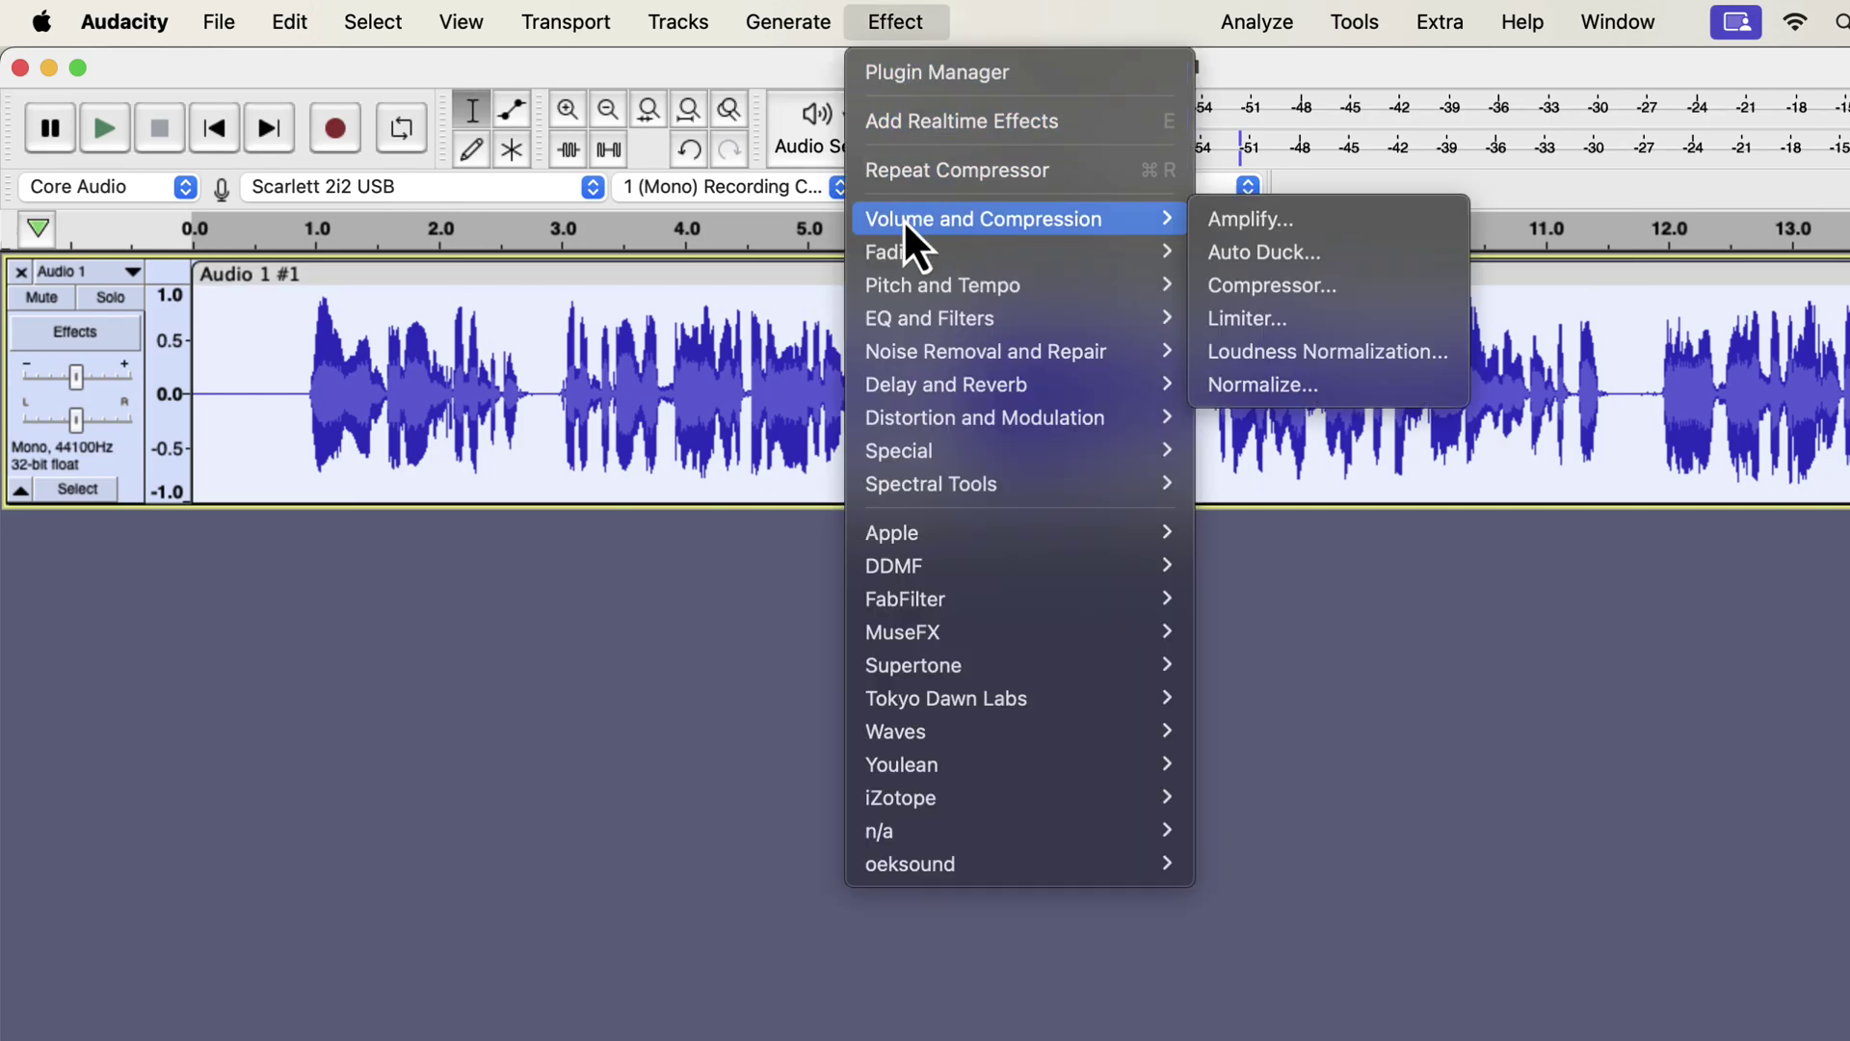
click(1251, 384)
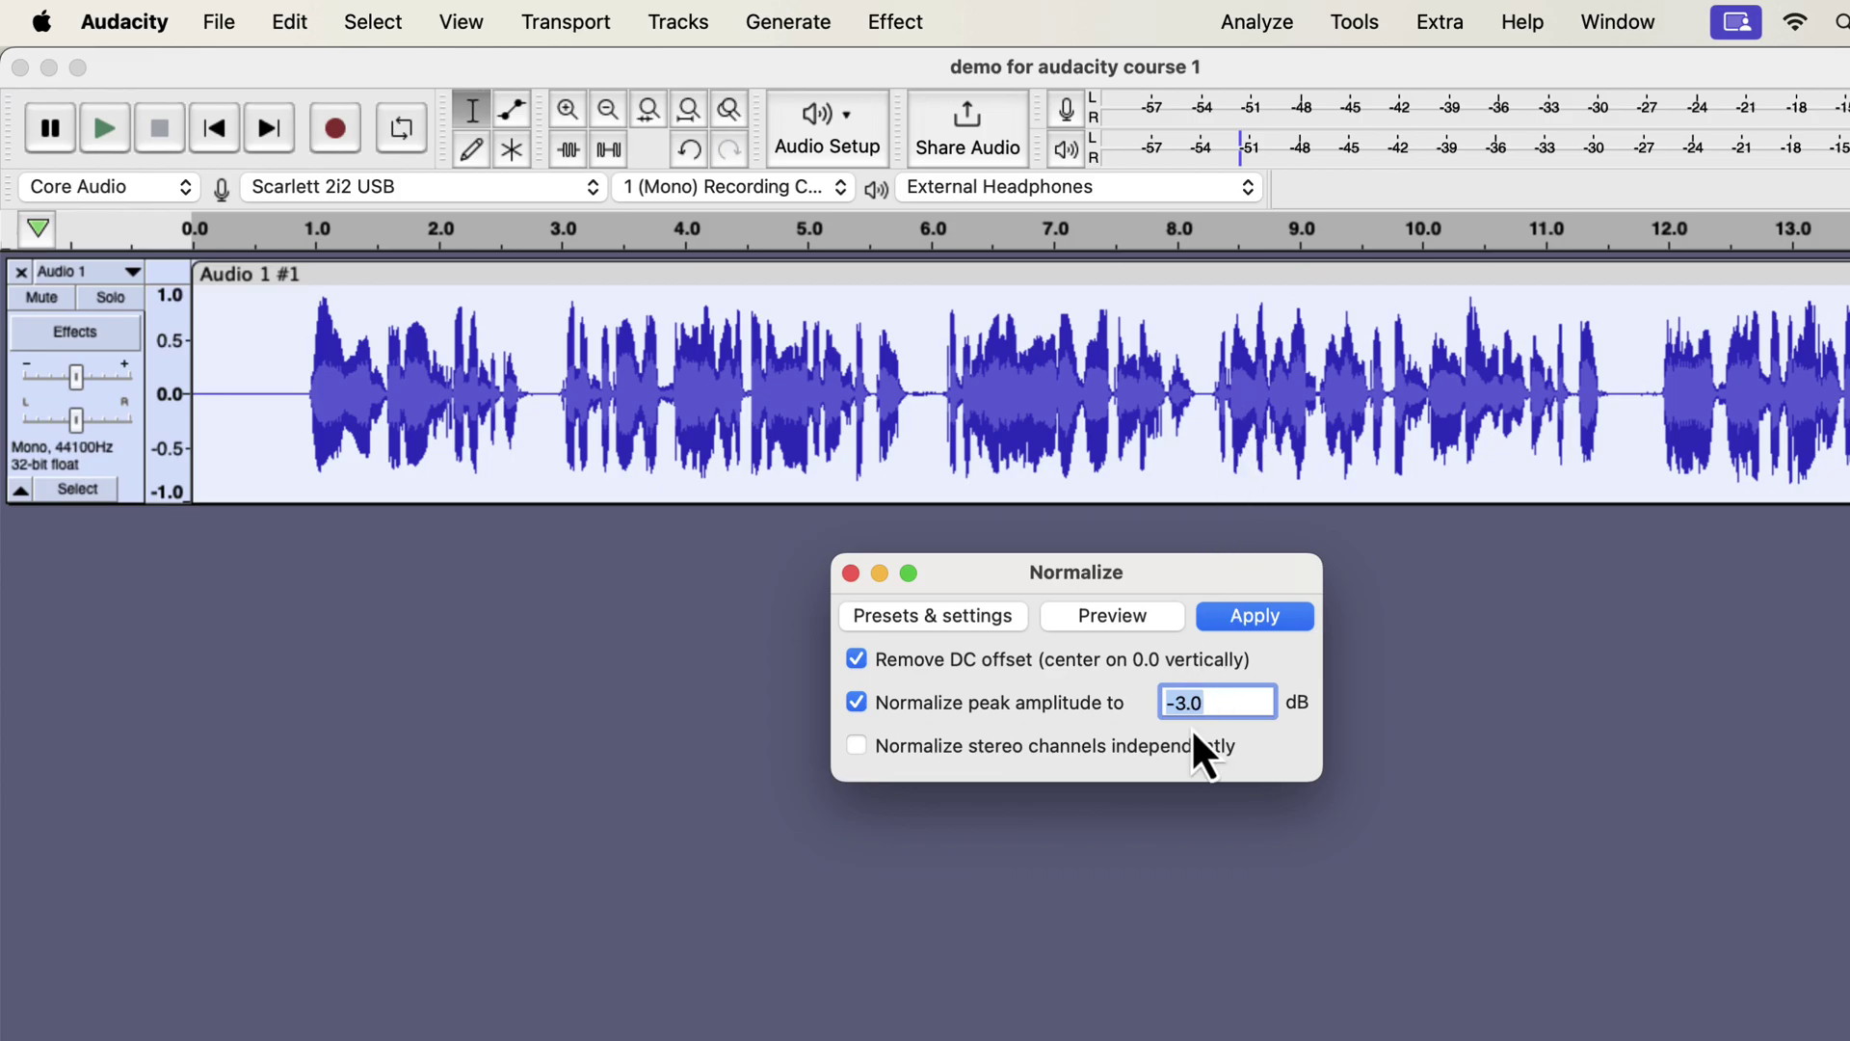
drag(1195, 710, 1212, 708)
click(1288, 613)
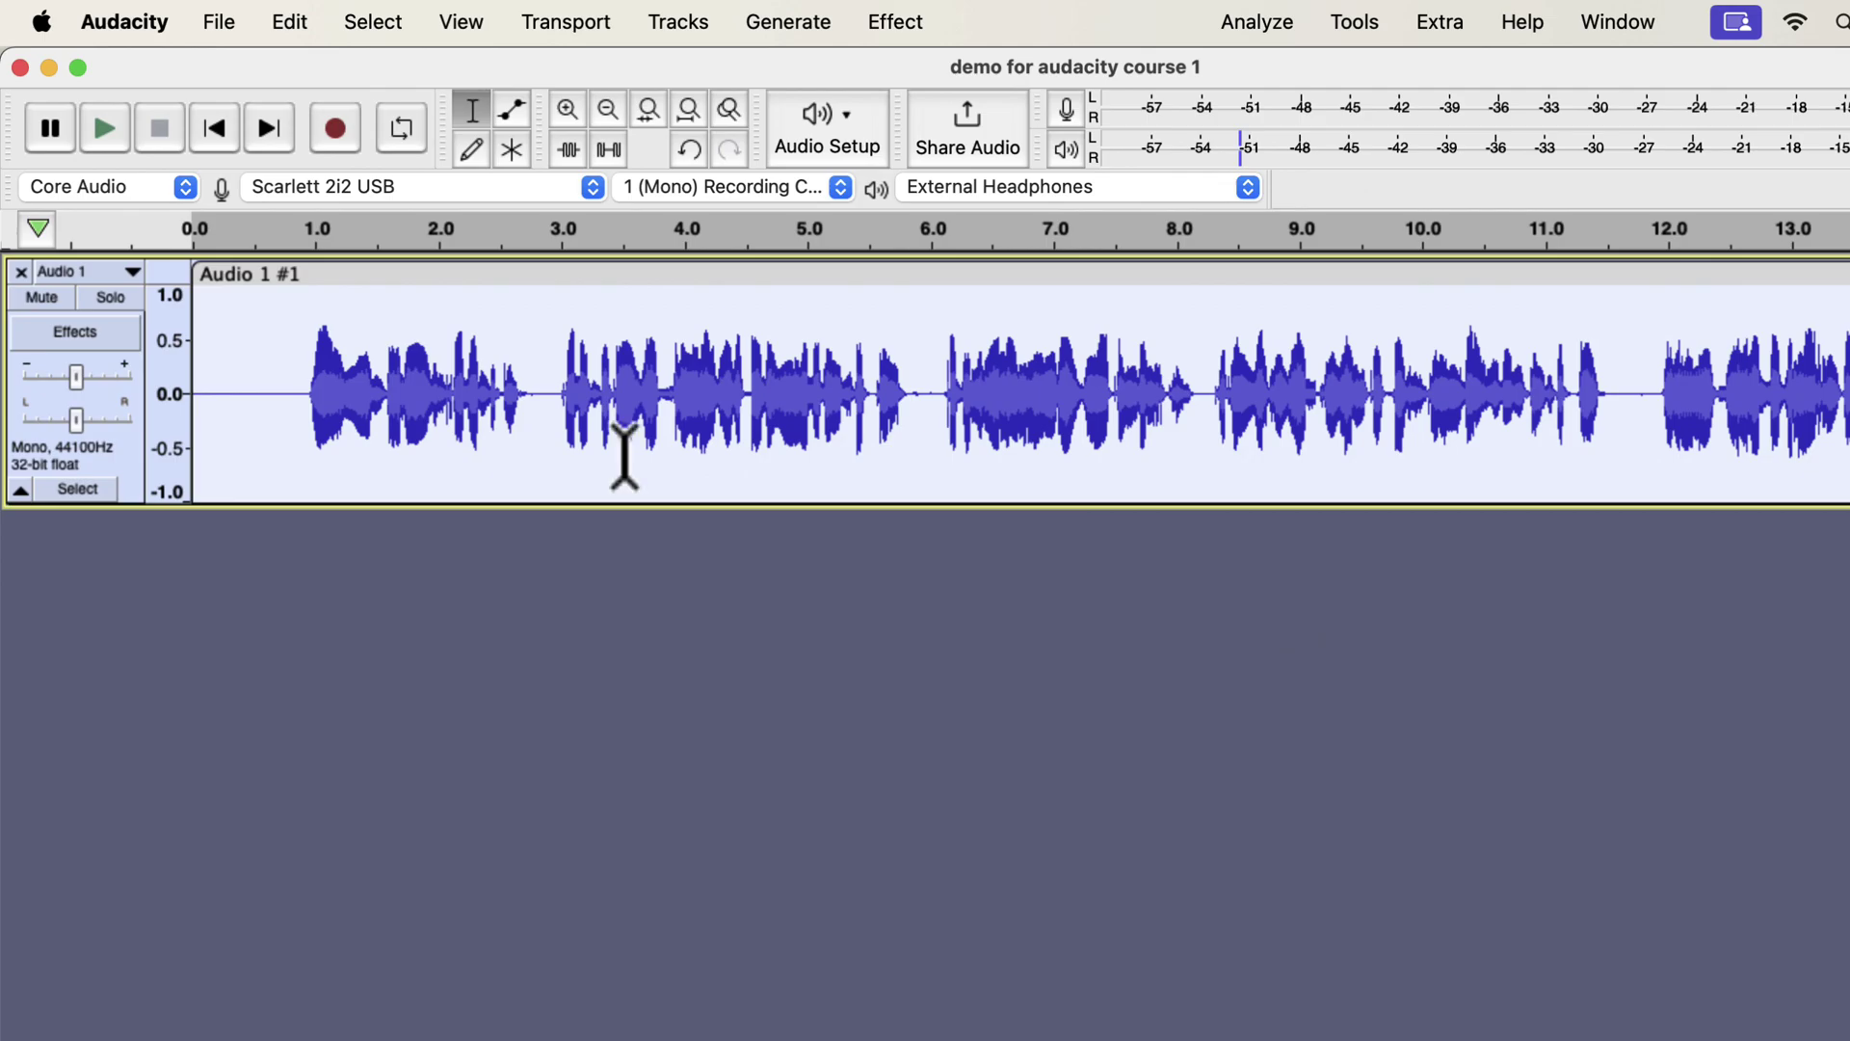
click(200, 374)
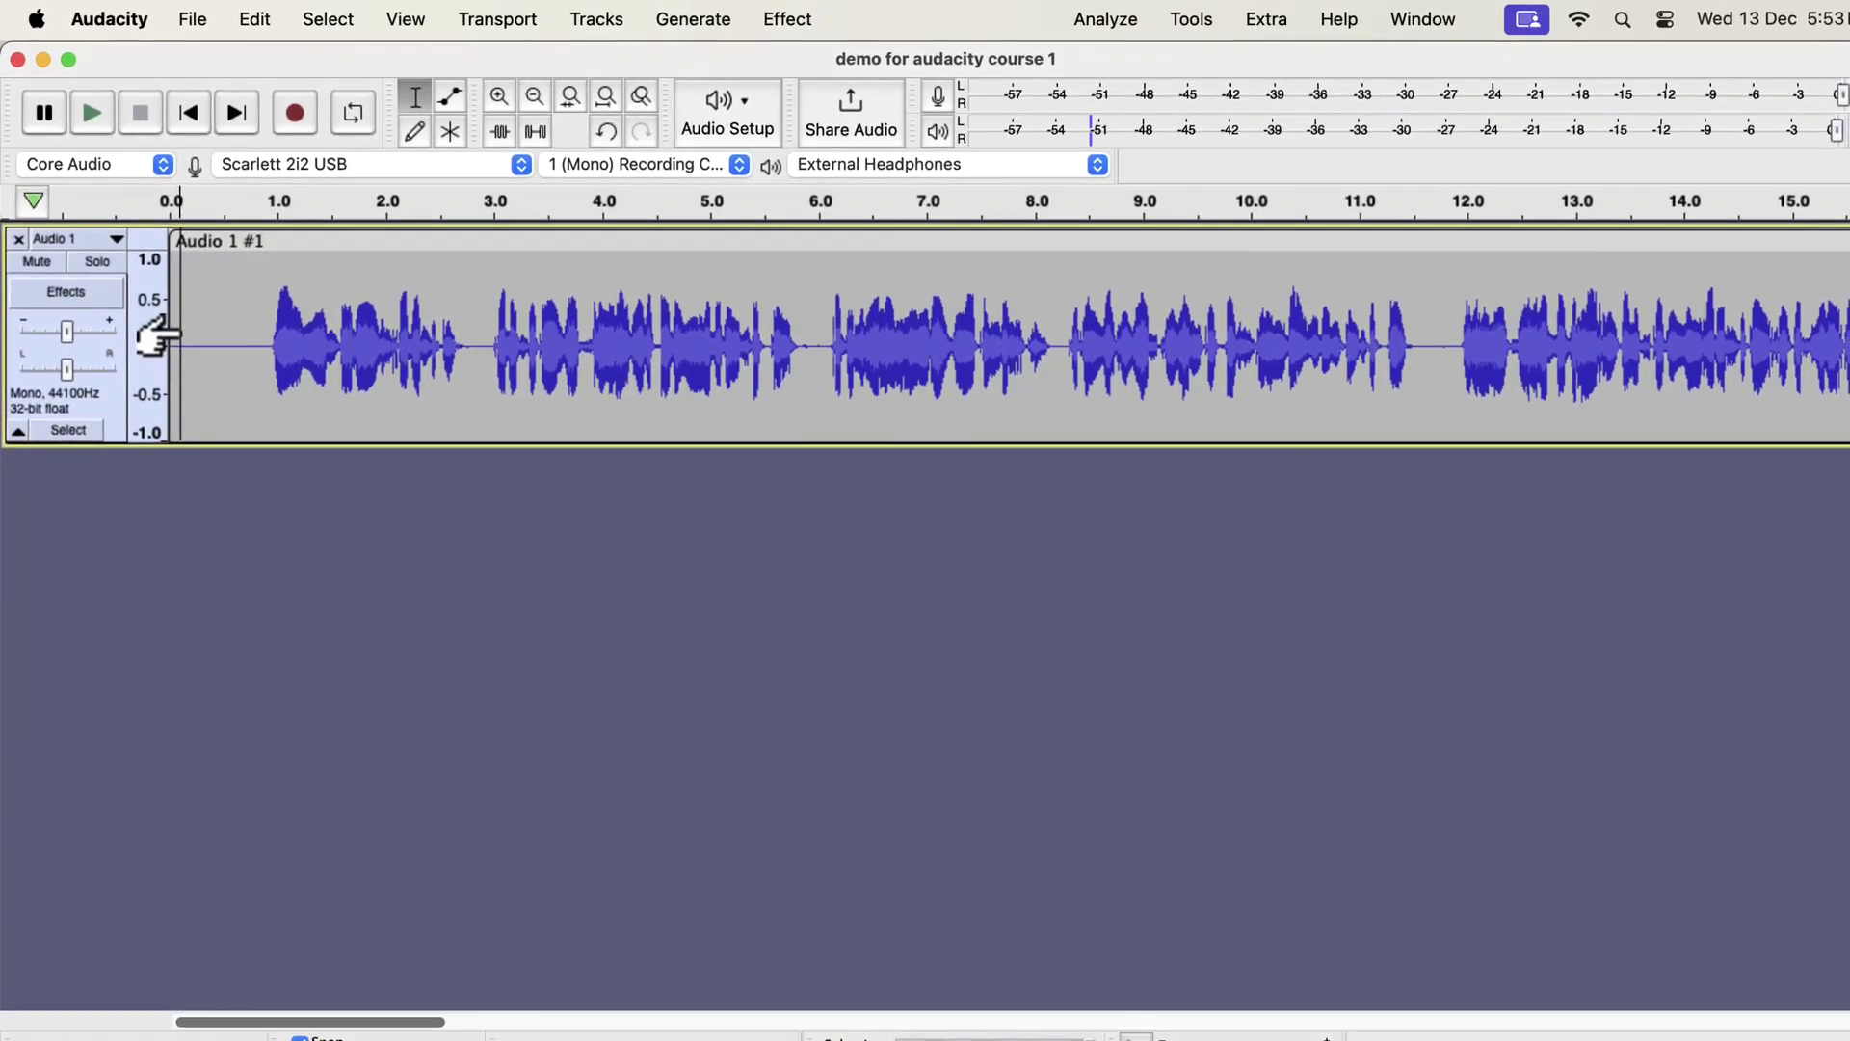
Step: Play back the finished voice track from the start with Space
key(space)
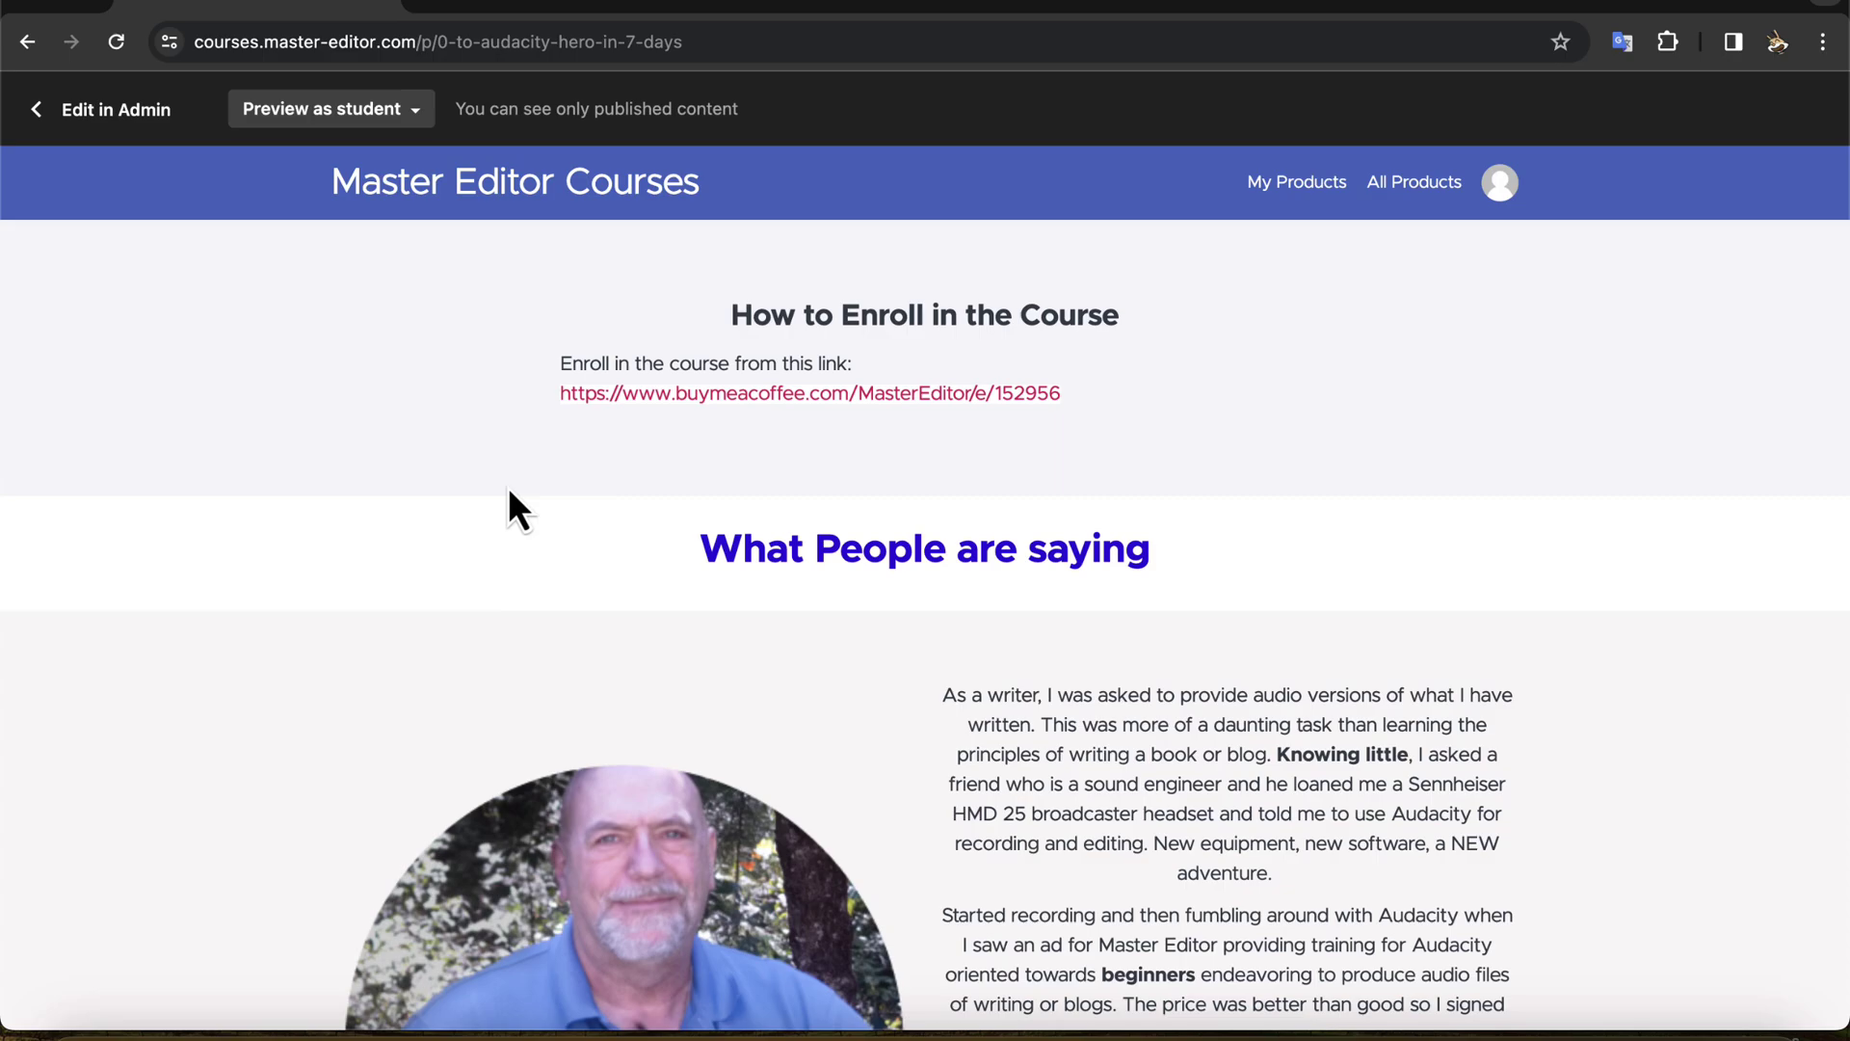
Step: Scroll the Audacity for Beginners course page past the testimonials to the curriculum list
scroll(507, 490, down, 5)
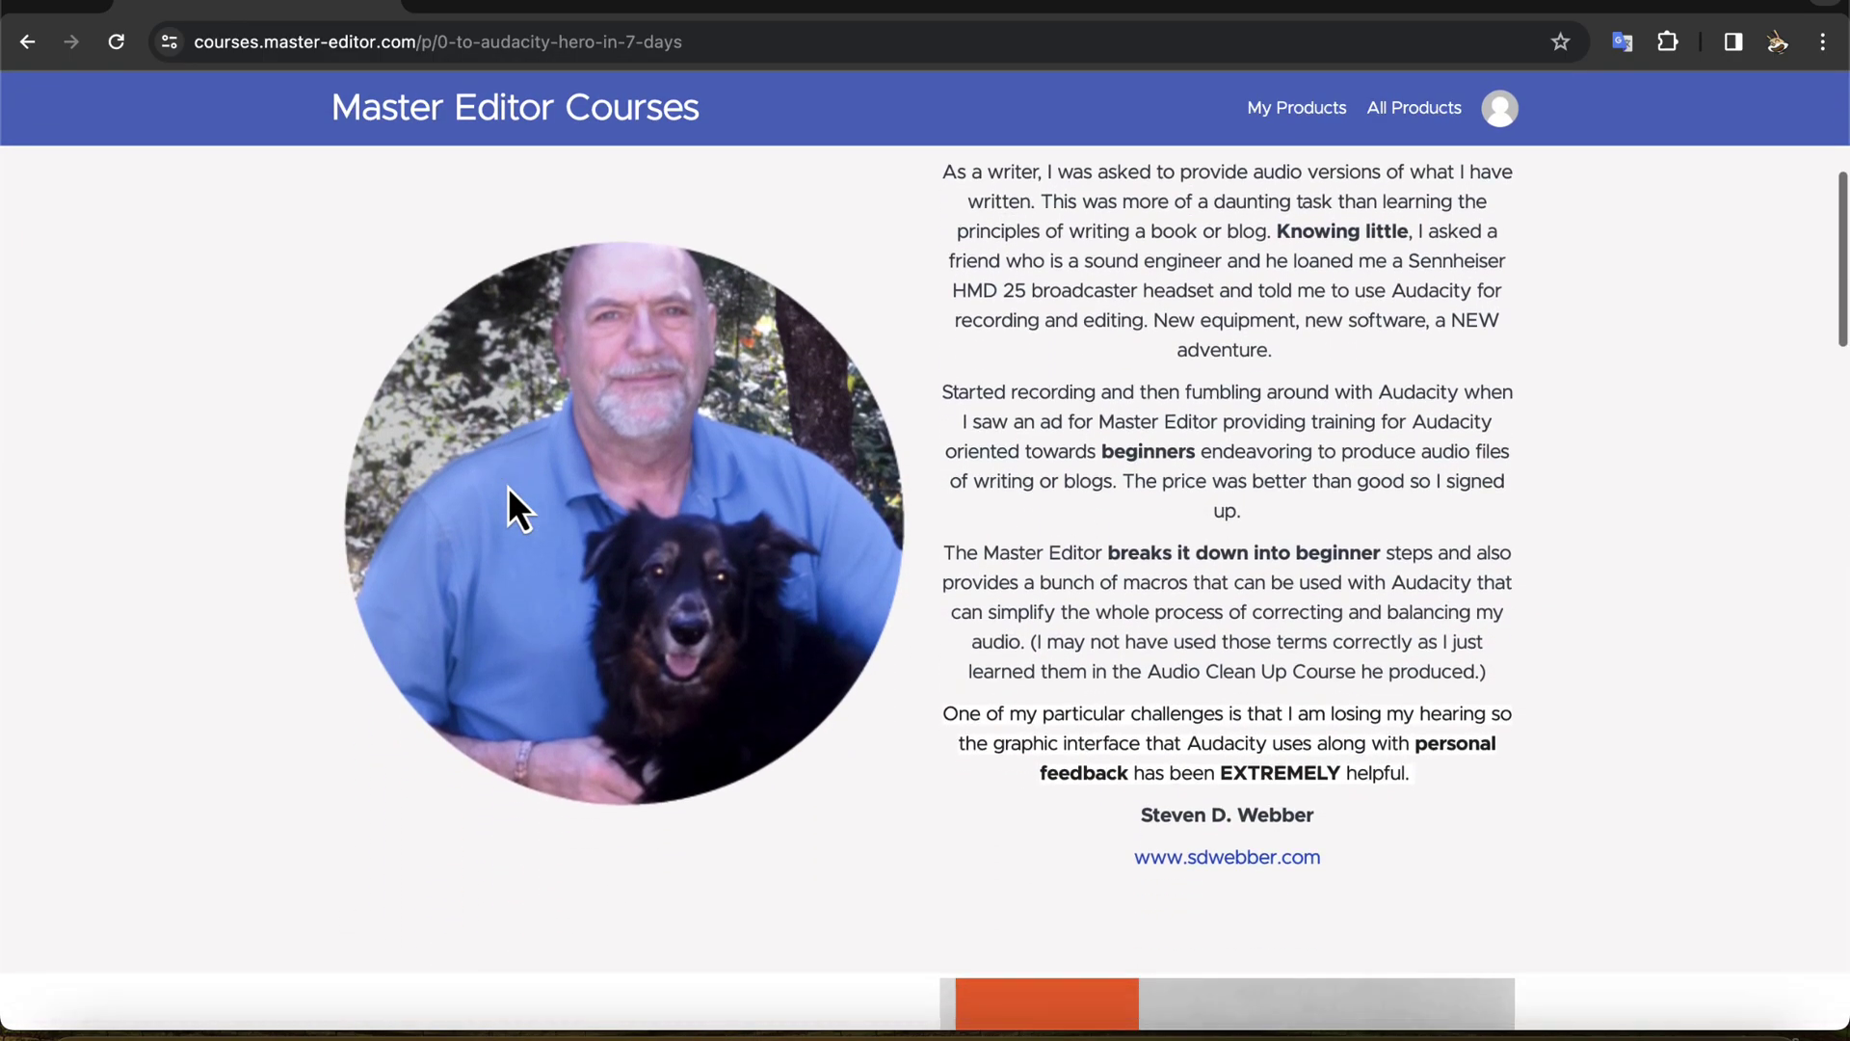
scroll(507, 487, down, 4)
scroll(507, 487, down, 3)
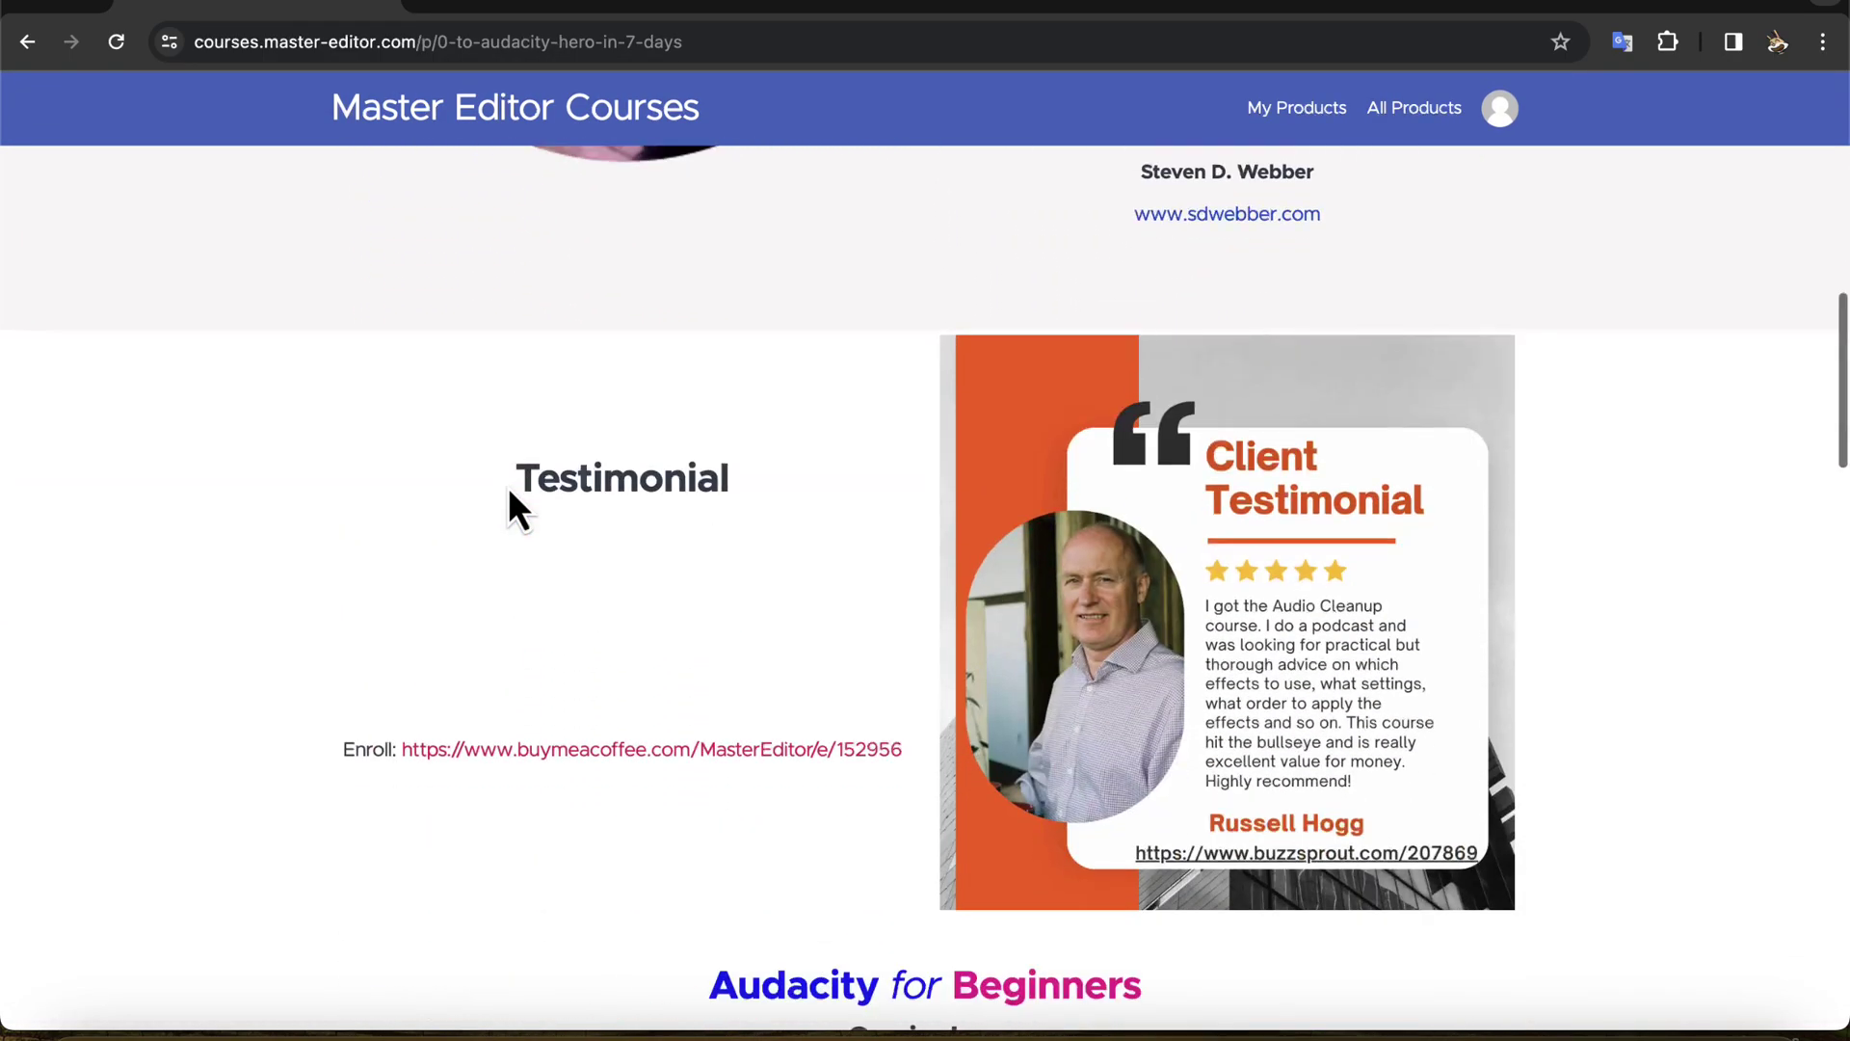
scroll(507, 487, down, 3)
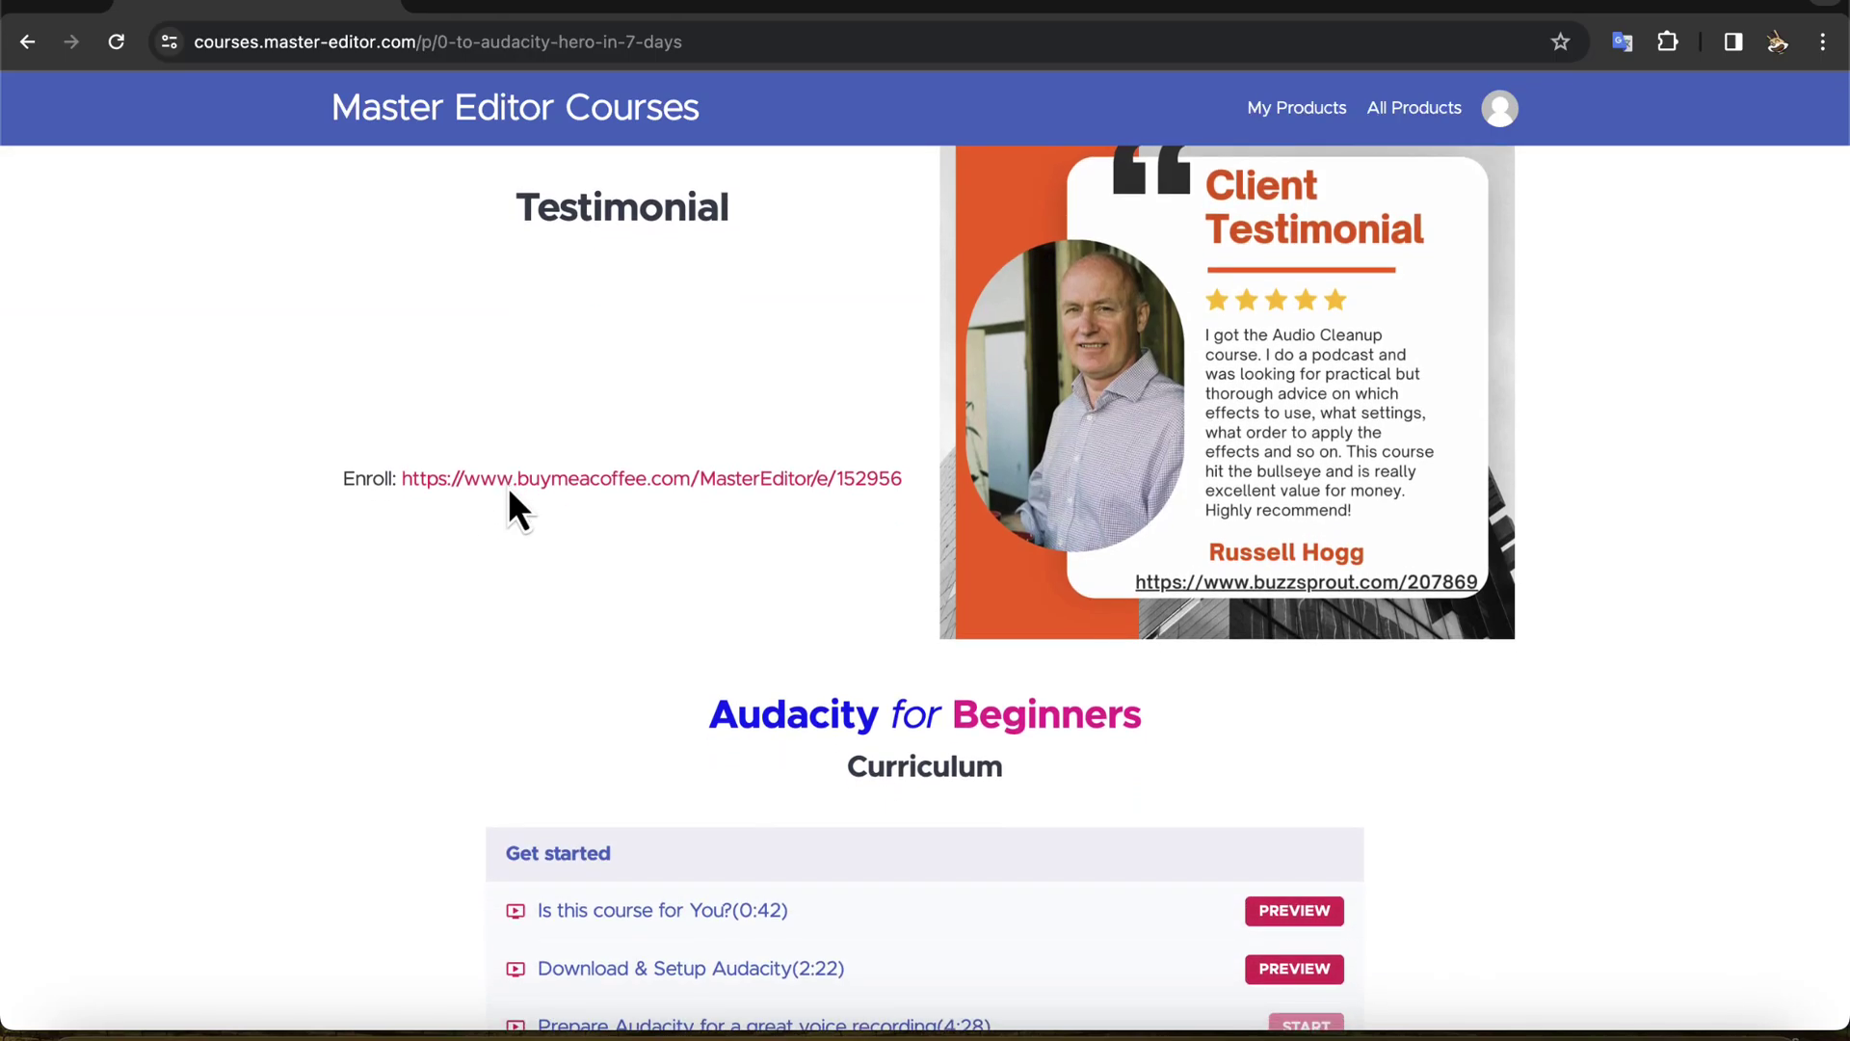
scroll(507, 487, down, 5)
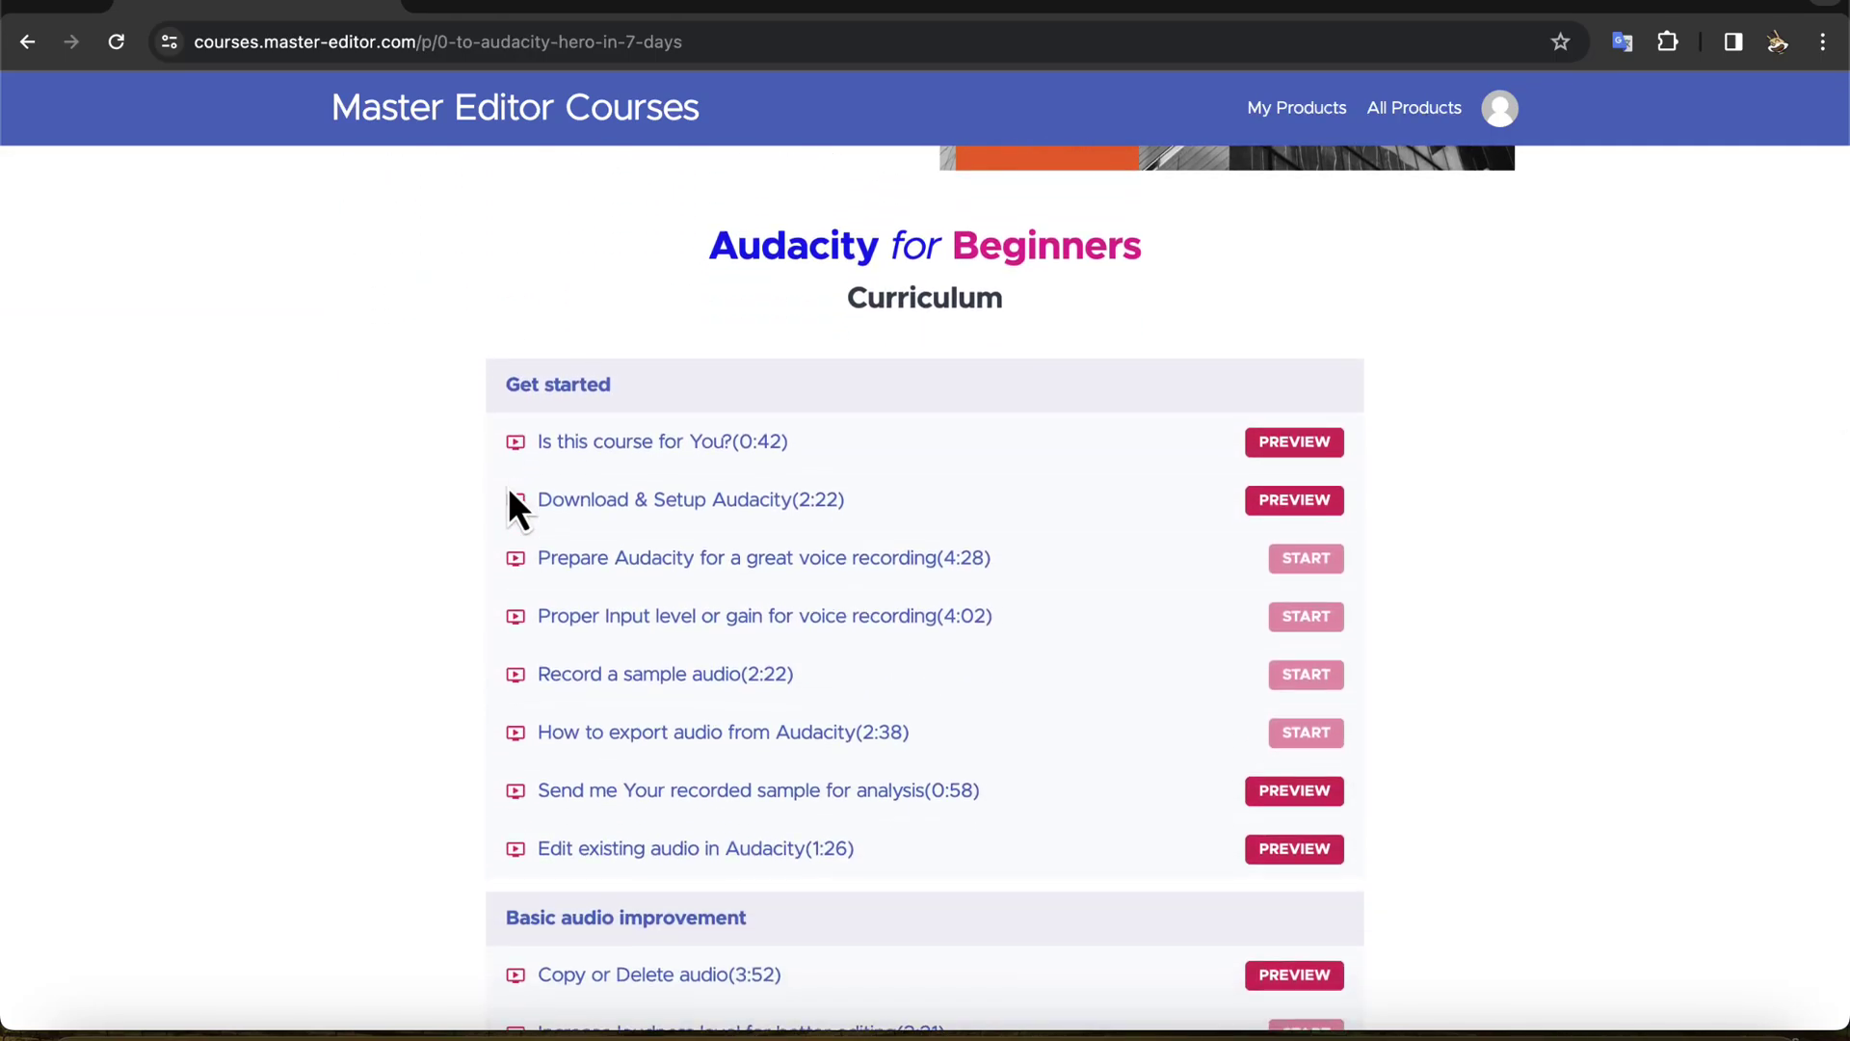
scroll(429, 545, down, 7)
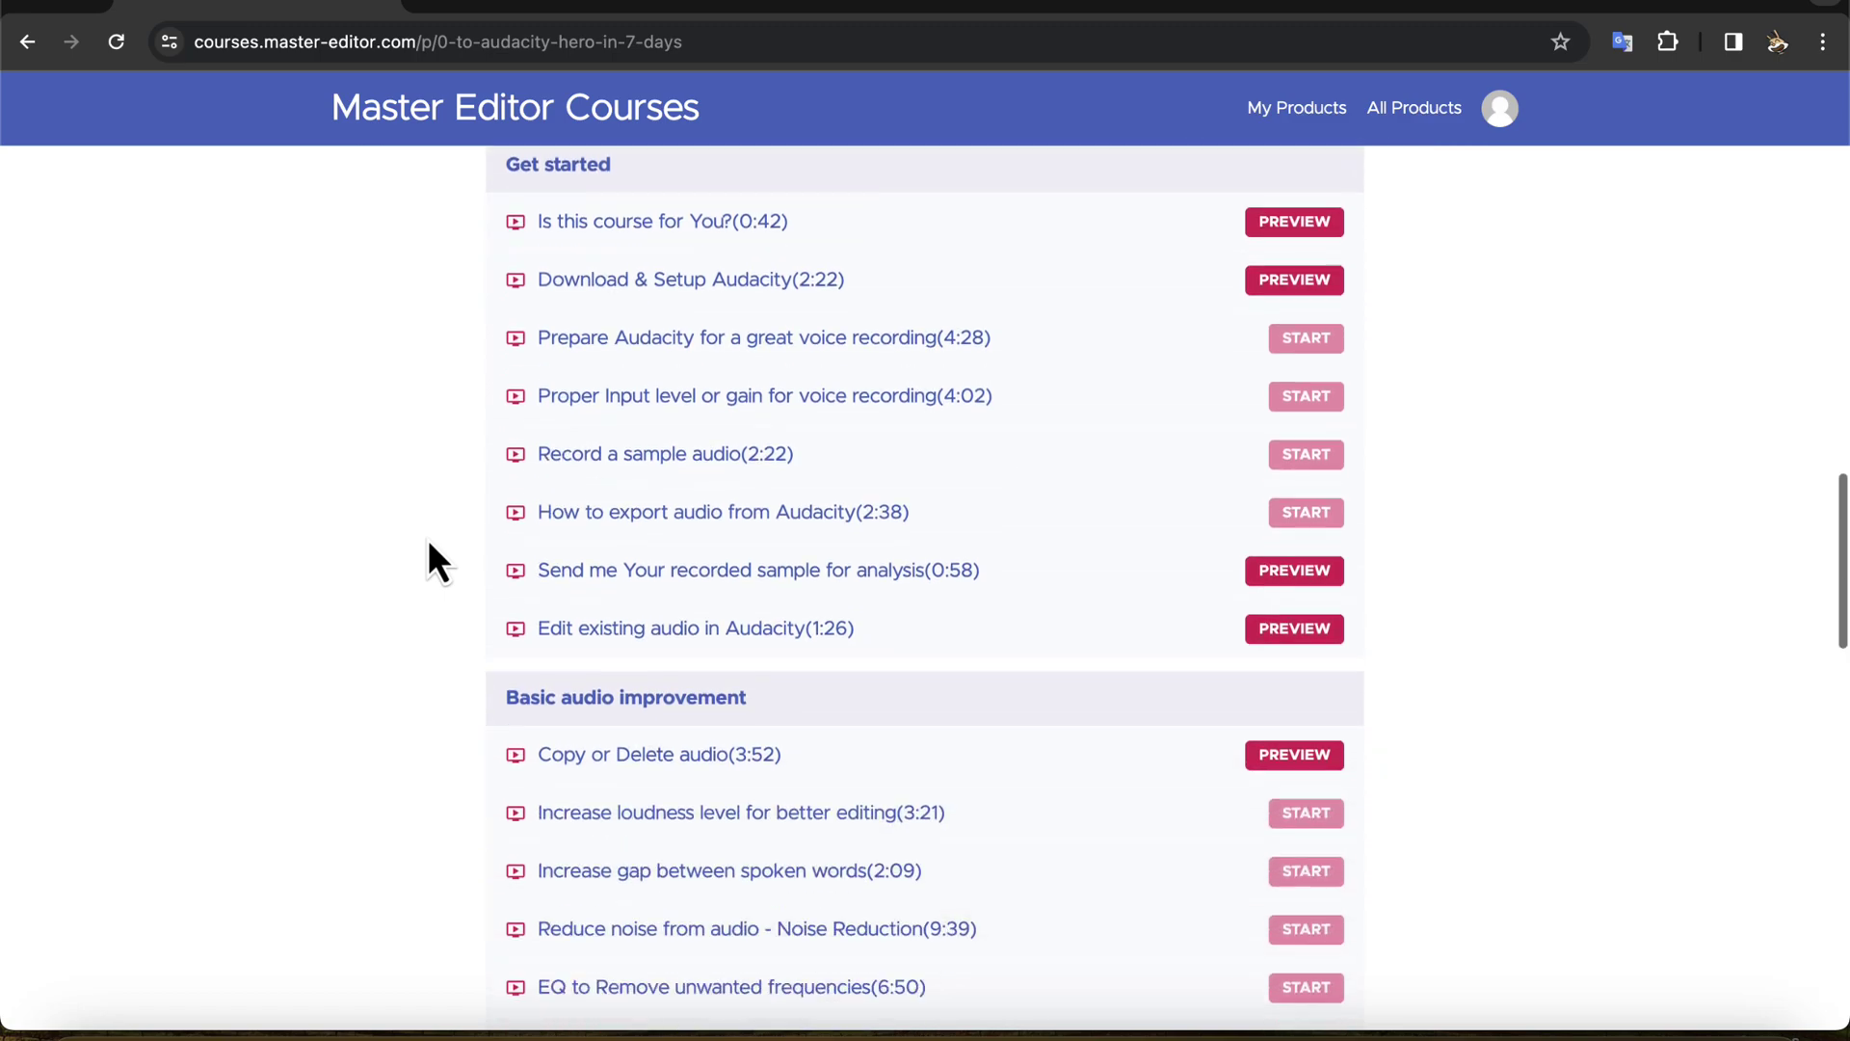
scroll(430, 545, down, 8)
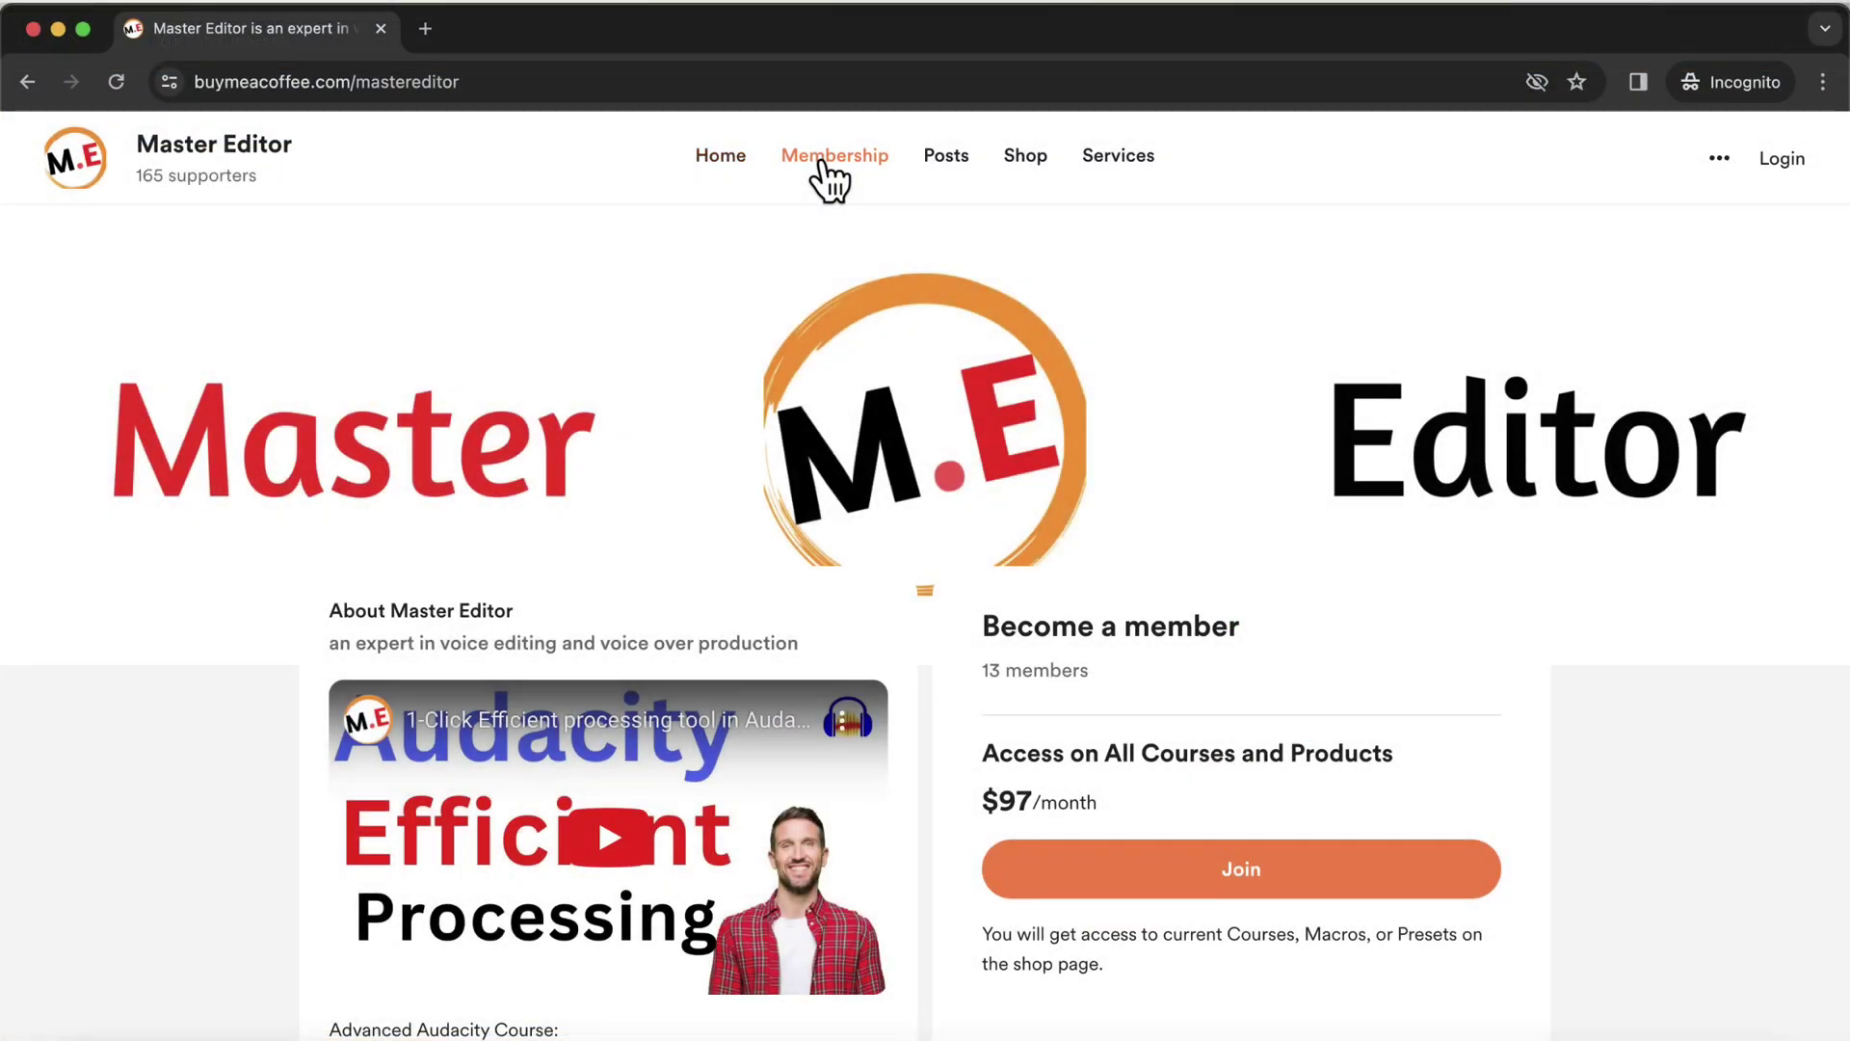
Step: Go to the Membership page and scroll through its tiers
click(822, 164)
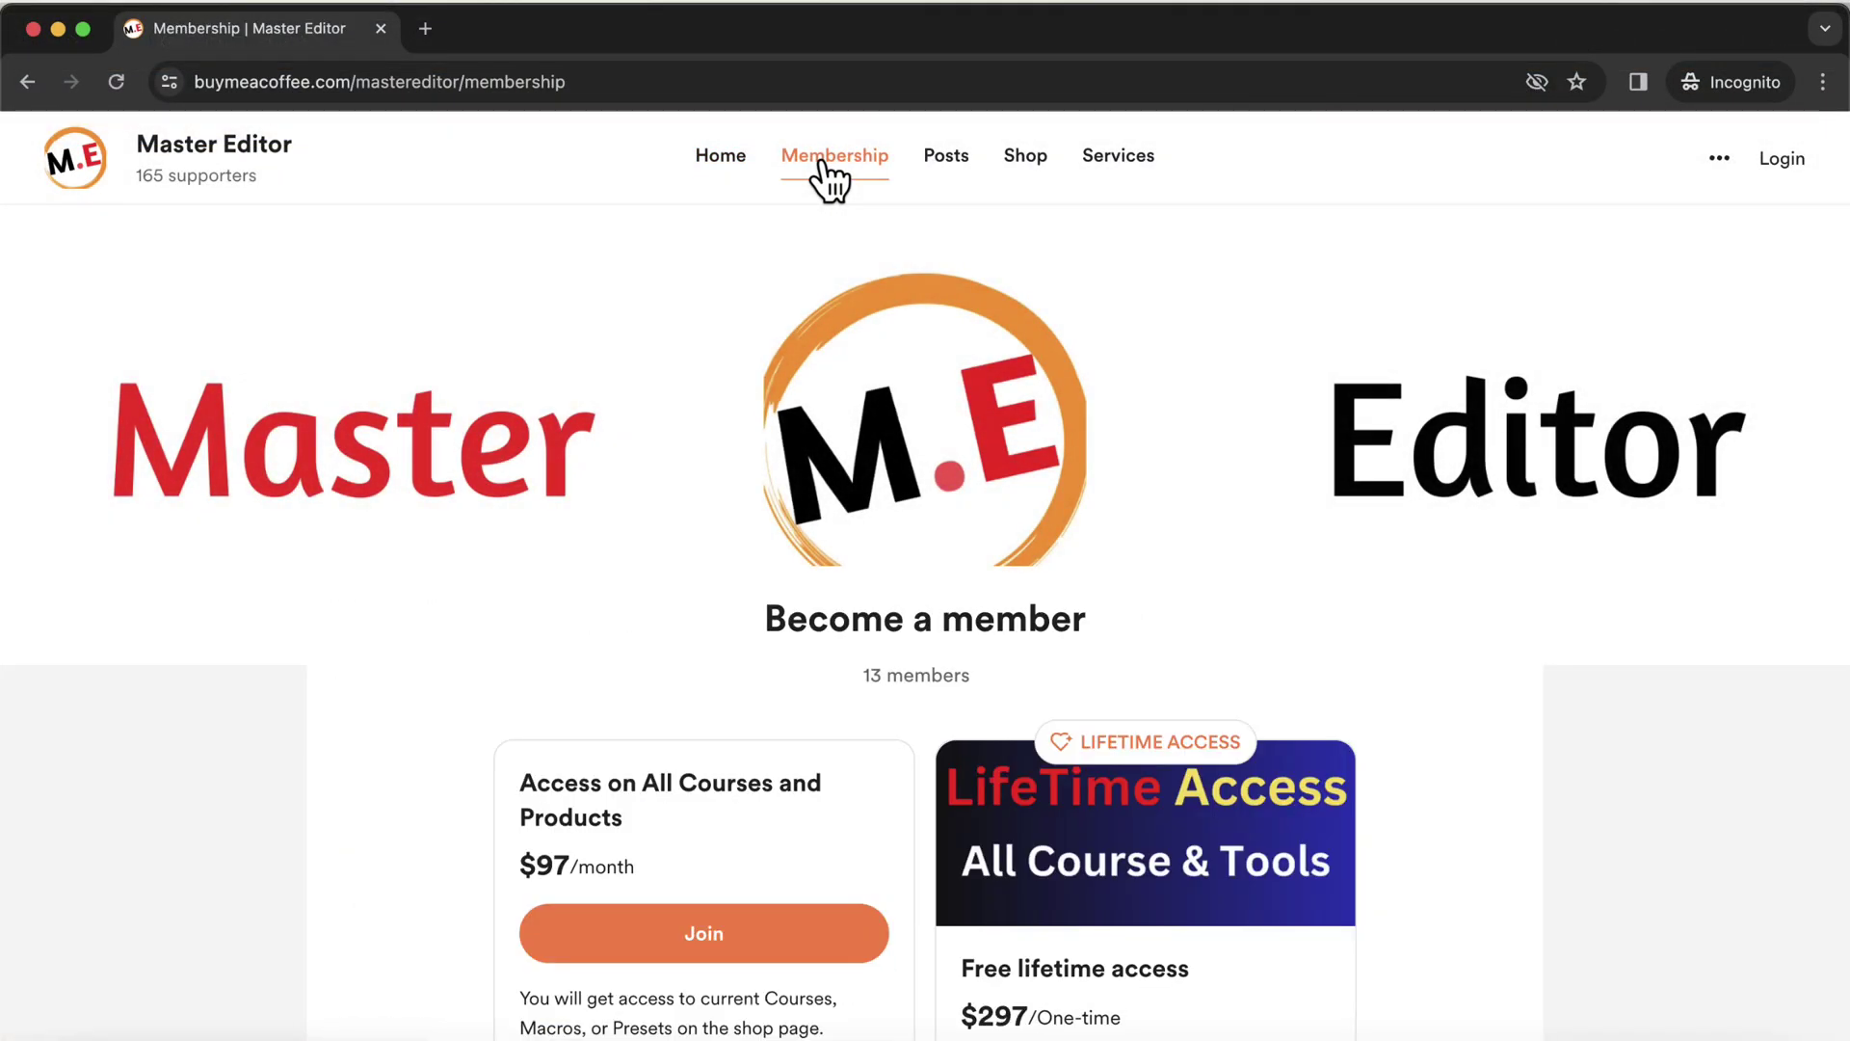
scroll(460, 660, down, 5)
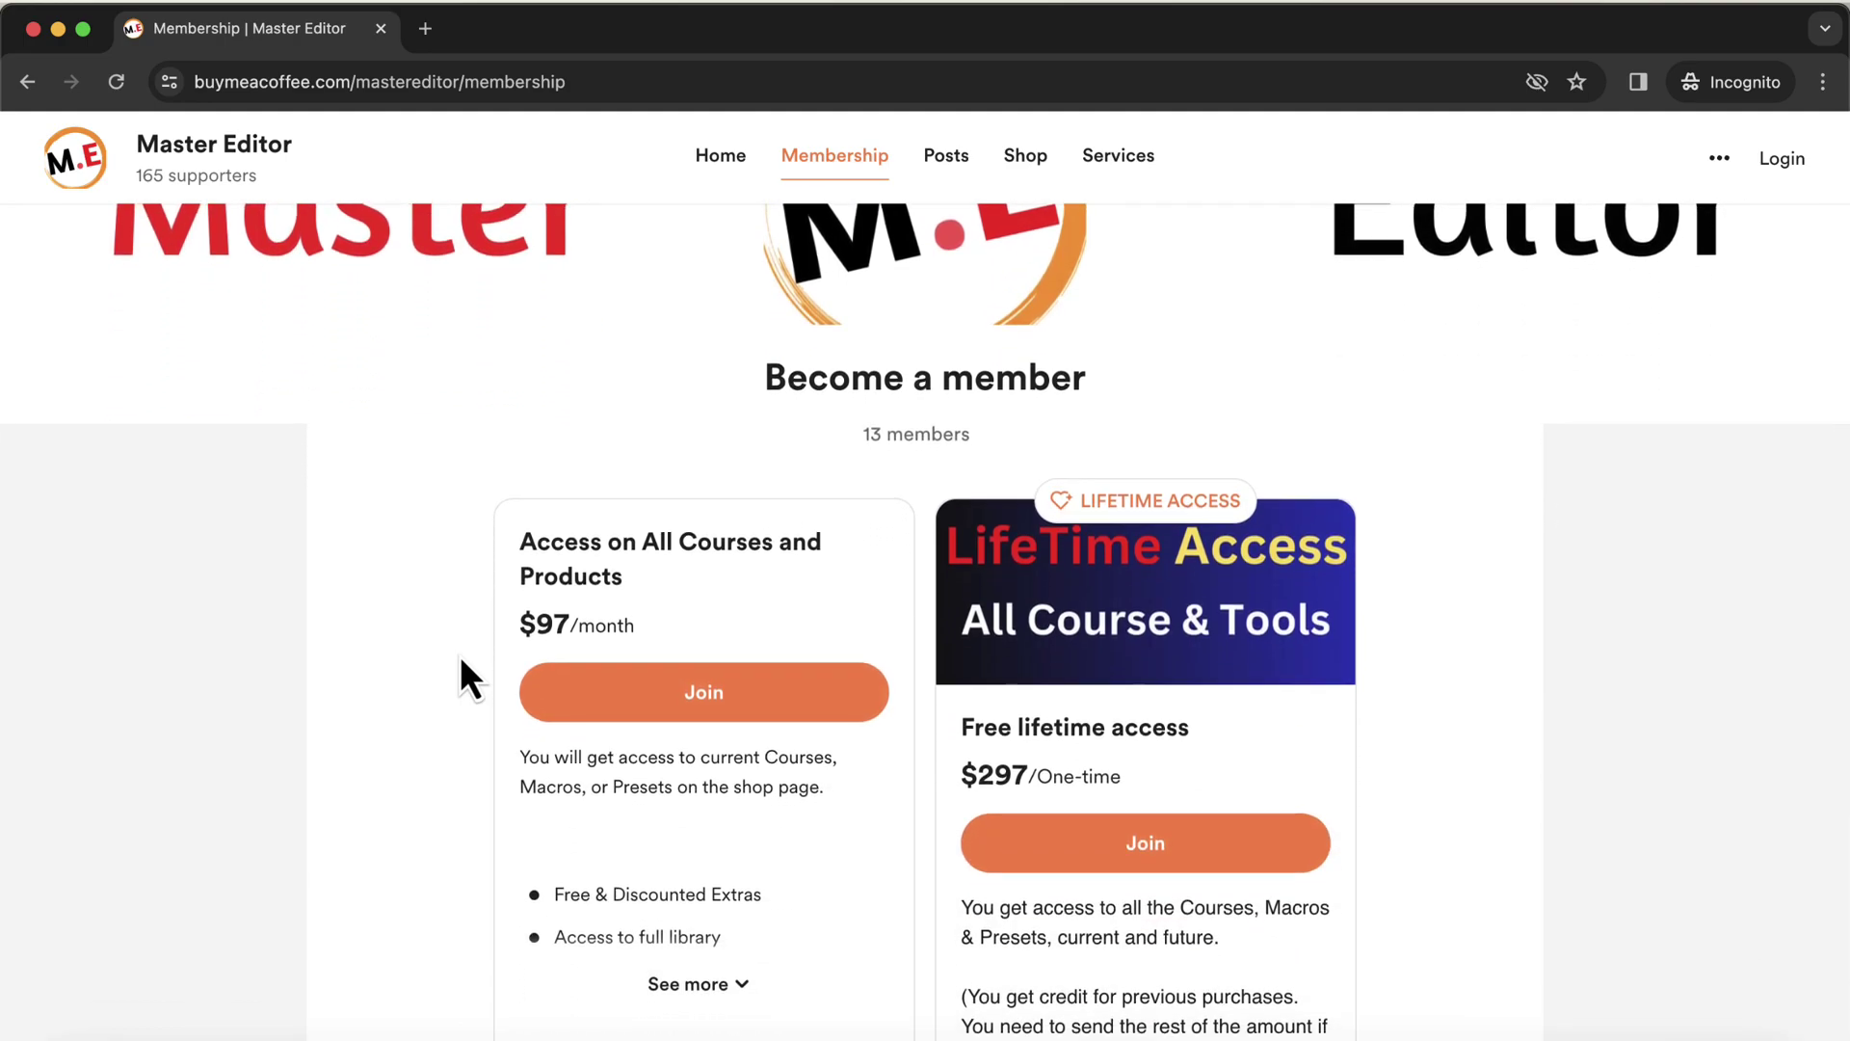
scroll(460, 660, down, 3)
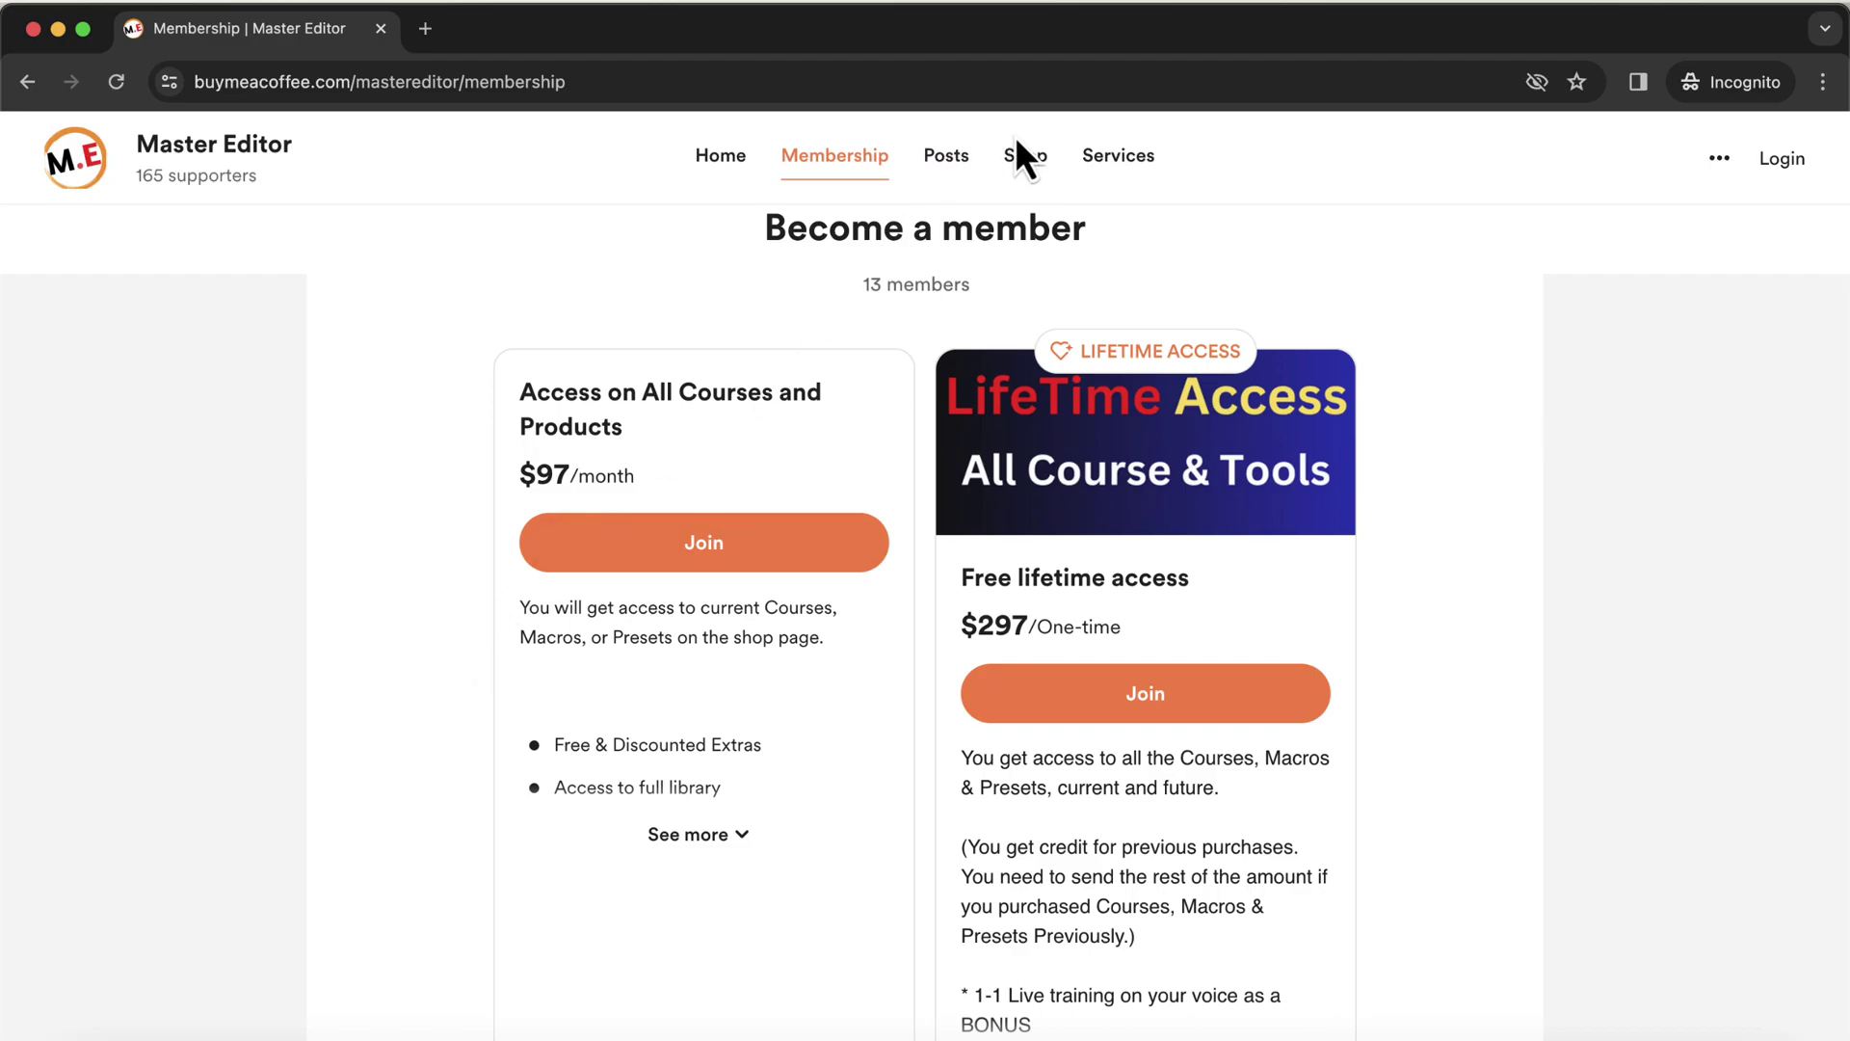
Step: Go to the Shop page and scroll through the EQ packs, presets and courses
click(1024, 159)
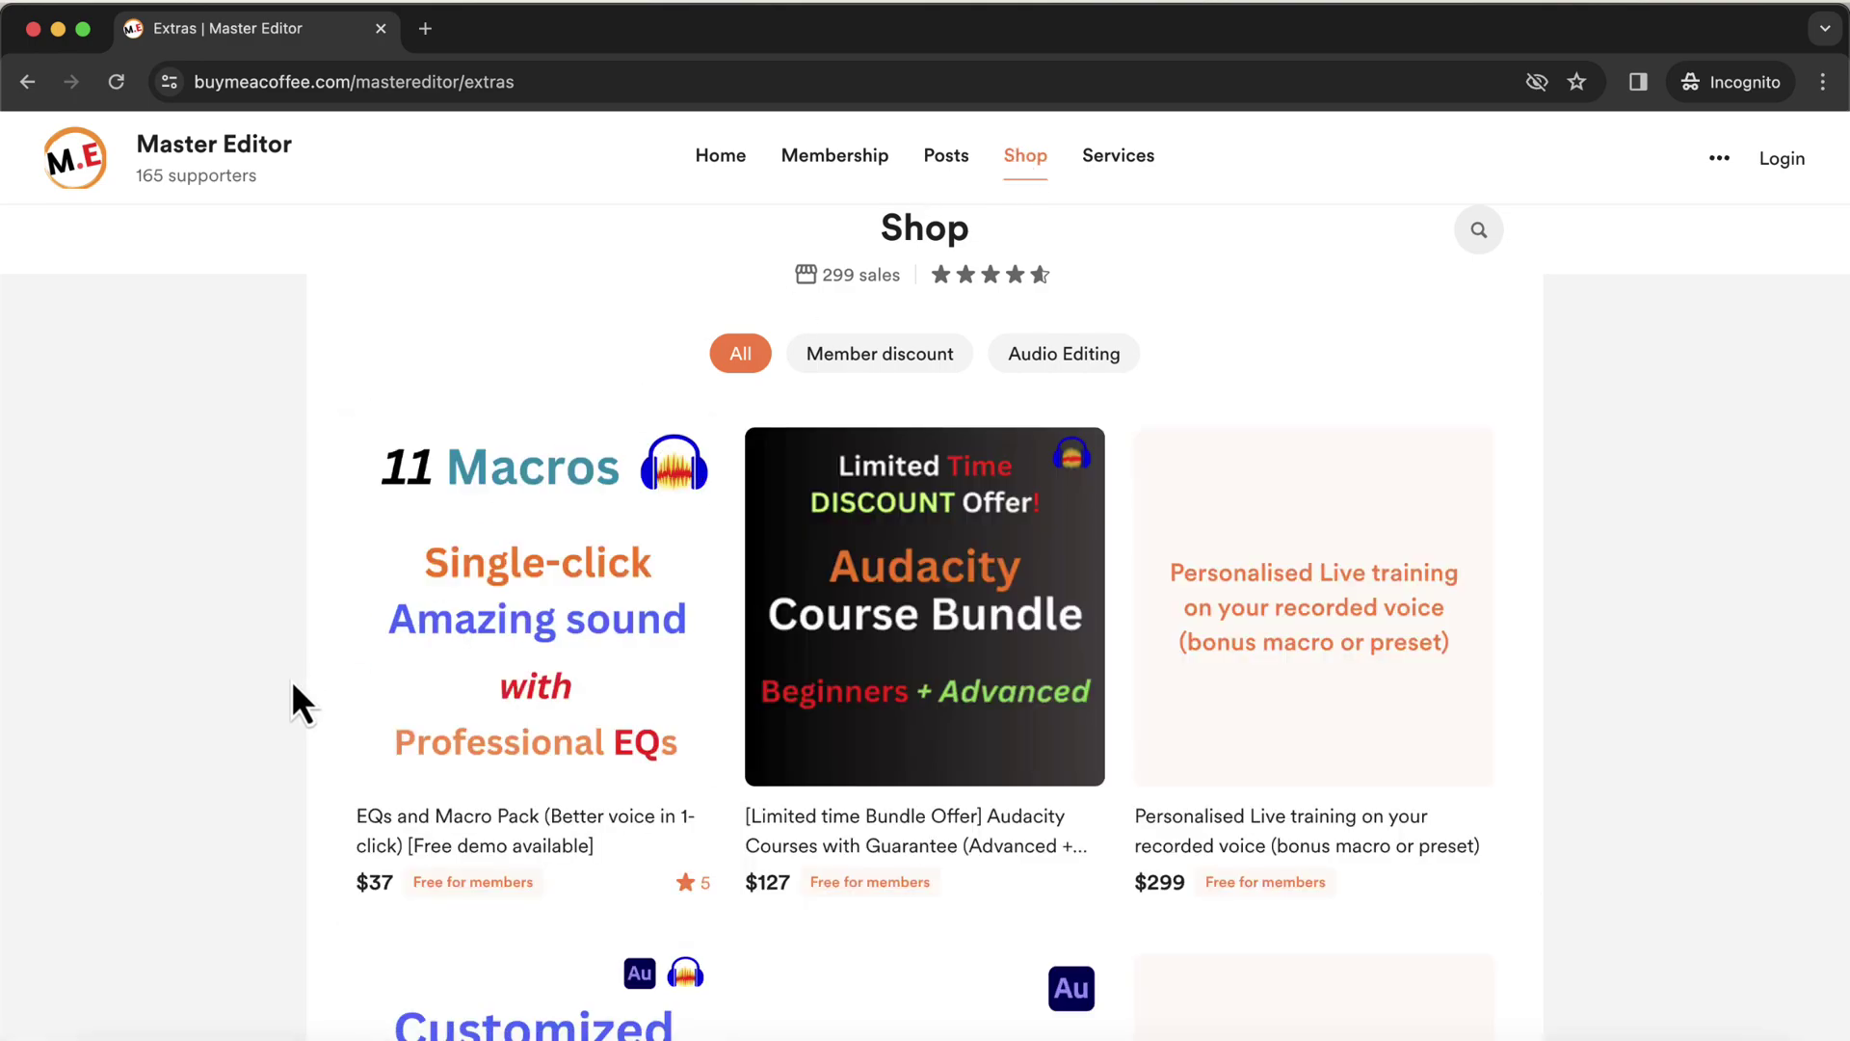
scroll(302, 704, down, 5)
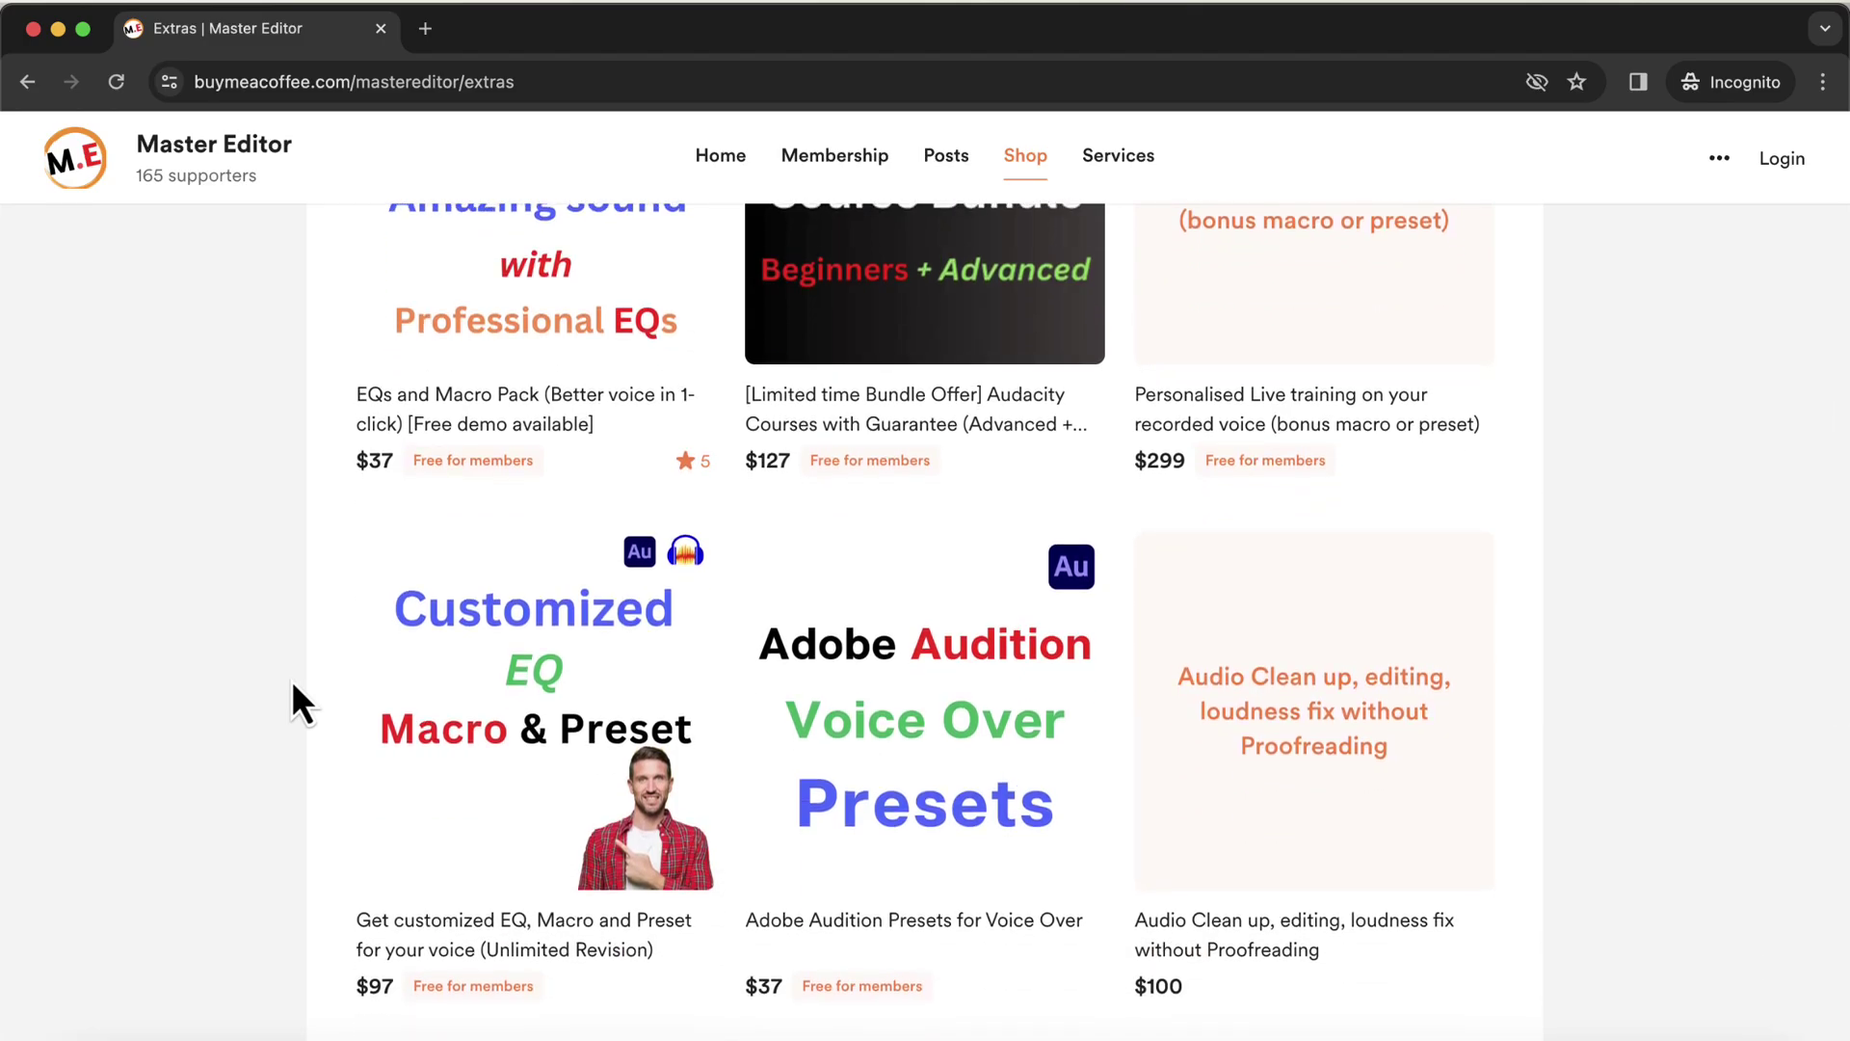
scroll(301, 704, down, 5)
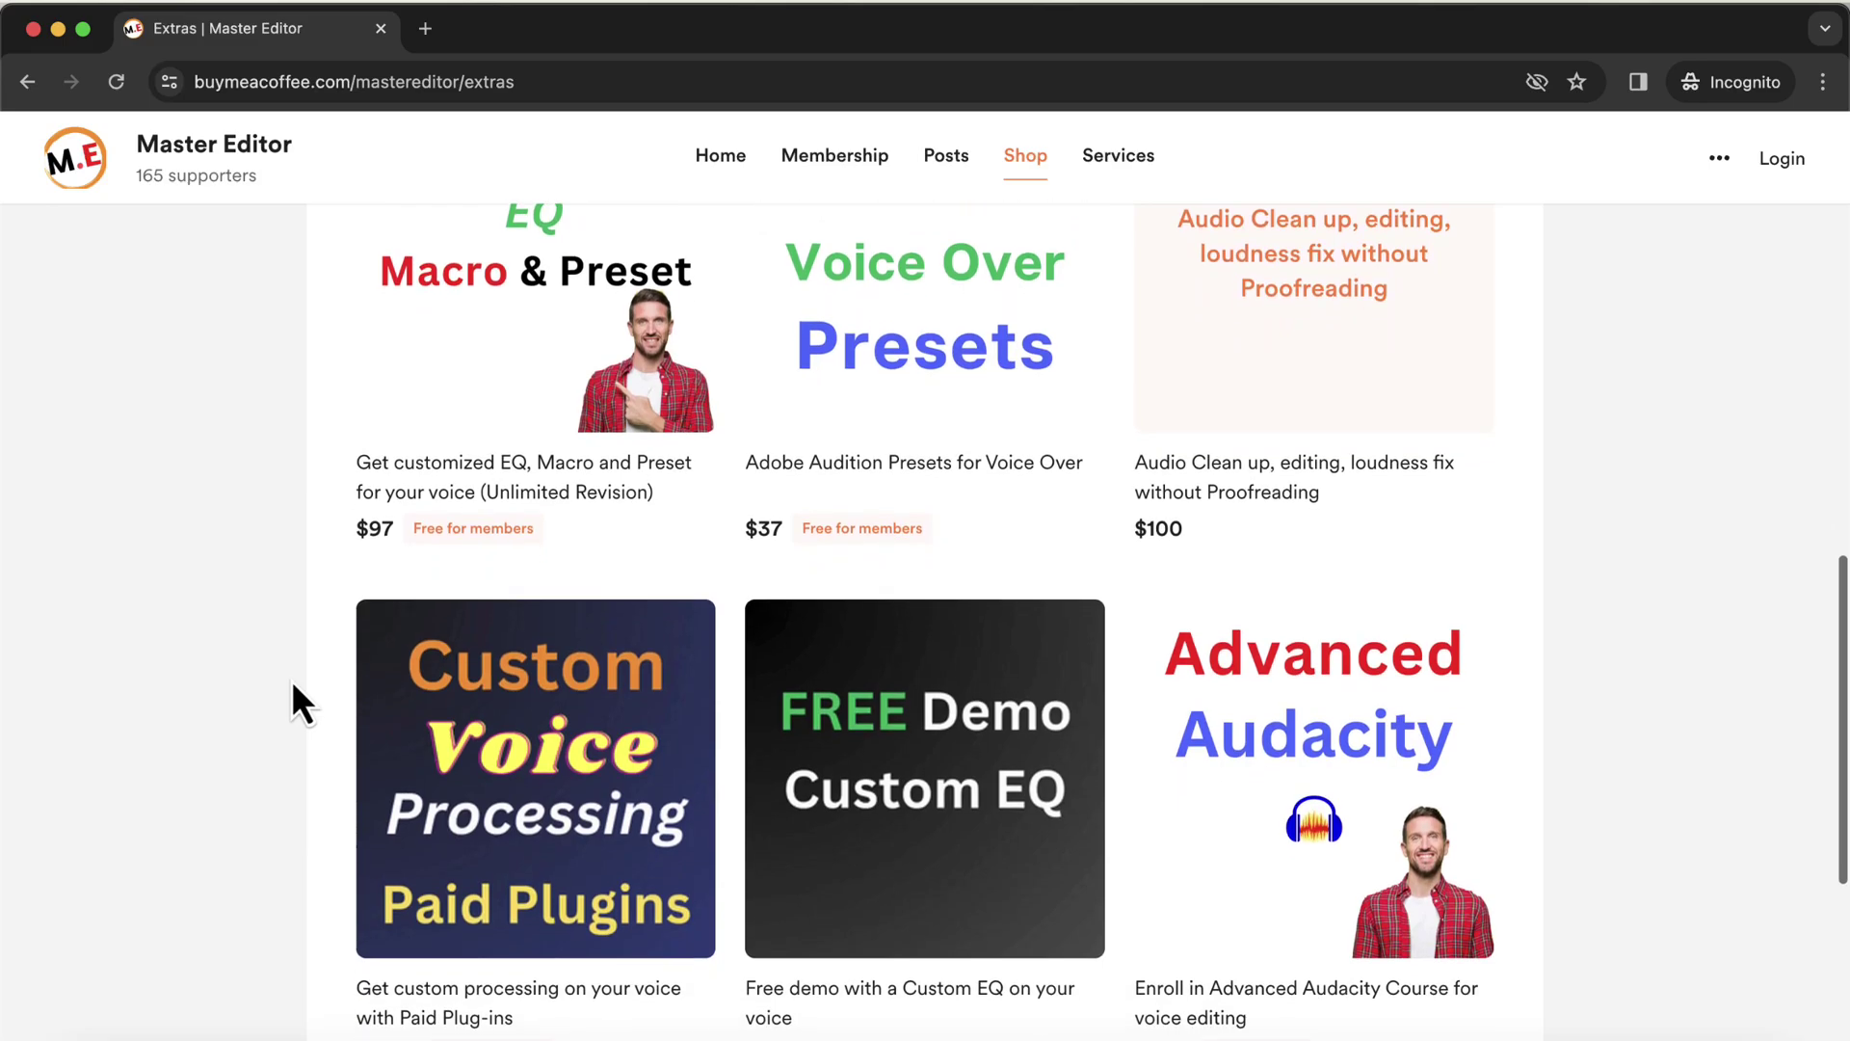